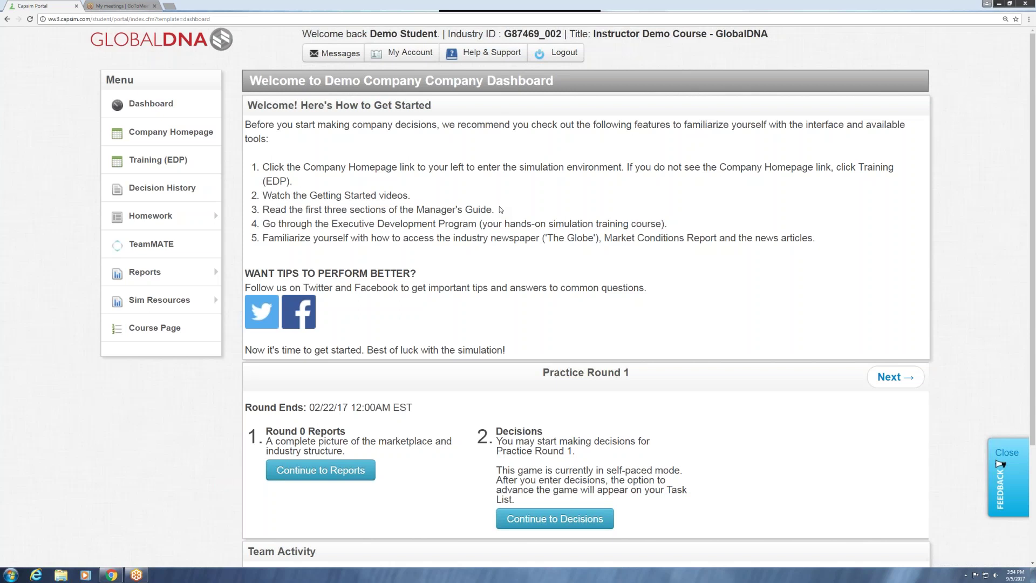
# Enter the simulation through the company homepage and open the Research & Development department
pyautogui.moveTo(213, 300)
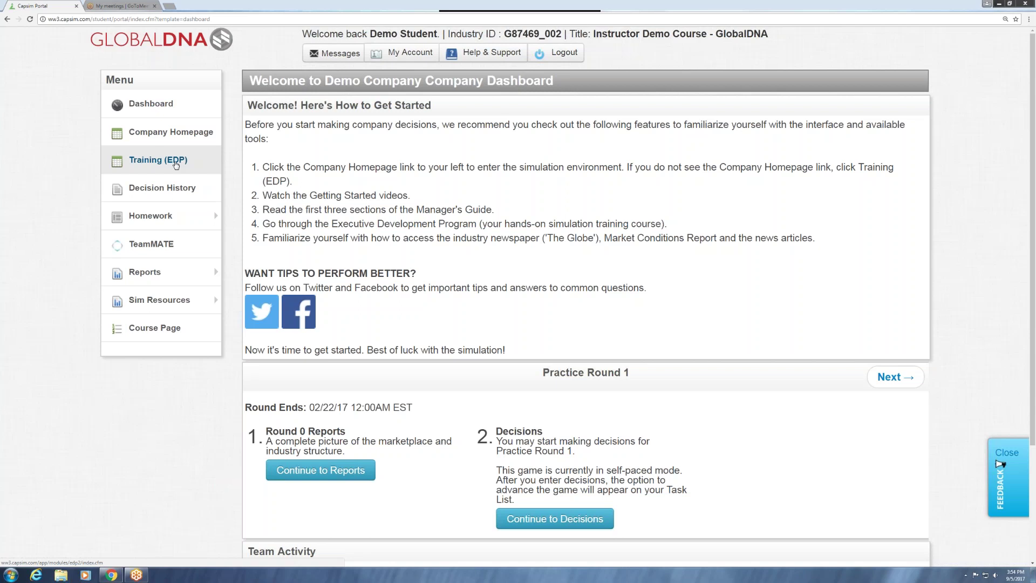
pyautogui.click(169, 136)
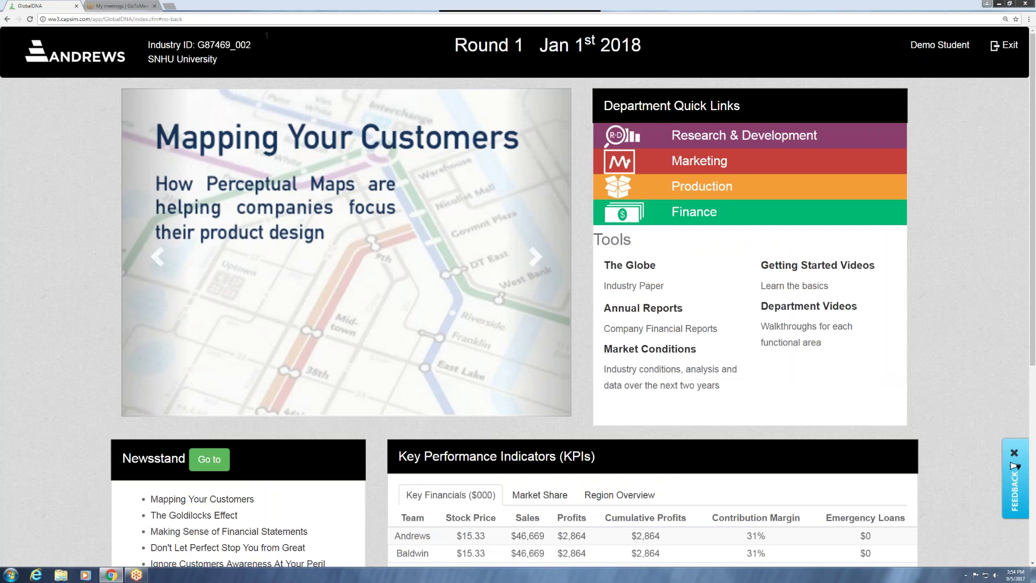
pyautogui.click(708, 140)
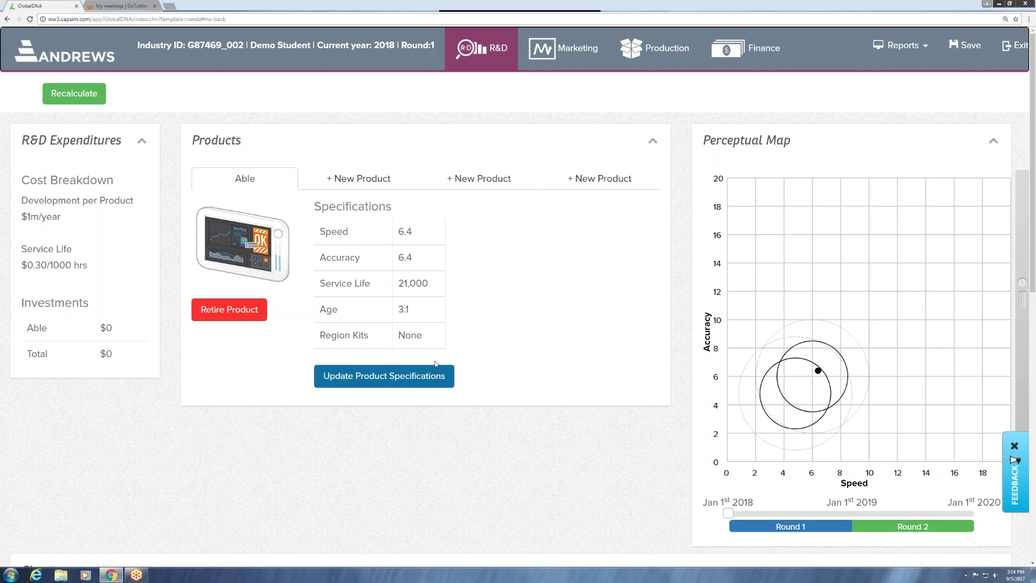
# Update Able's specifications to speed 6.0, accuracy 6.0 and service life 20000, and recalculate the R&D results
pyautogui.click(429, 377)
pyautogui.moveTo(572, 294); pyautogui.dragTo(627, 299)
pyautogui.write('6.0')
pyautogui.doubleClick(594, 327)
pyautogui.write('6.0')
pyautogui.doubleClick(587, 361)
pyautogui.write('20000')
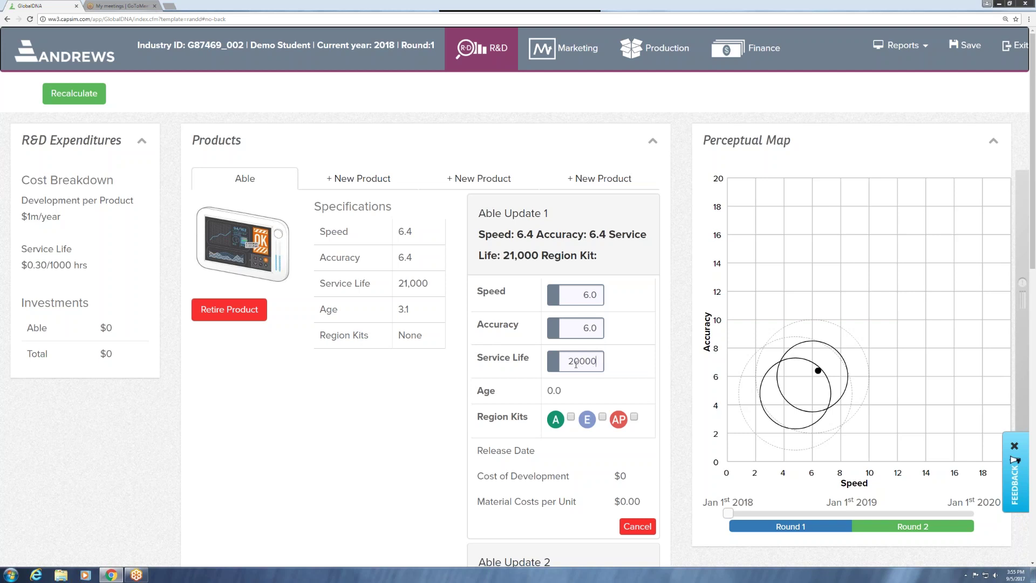
pyautogui.click(90, 107)
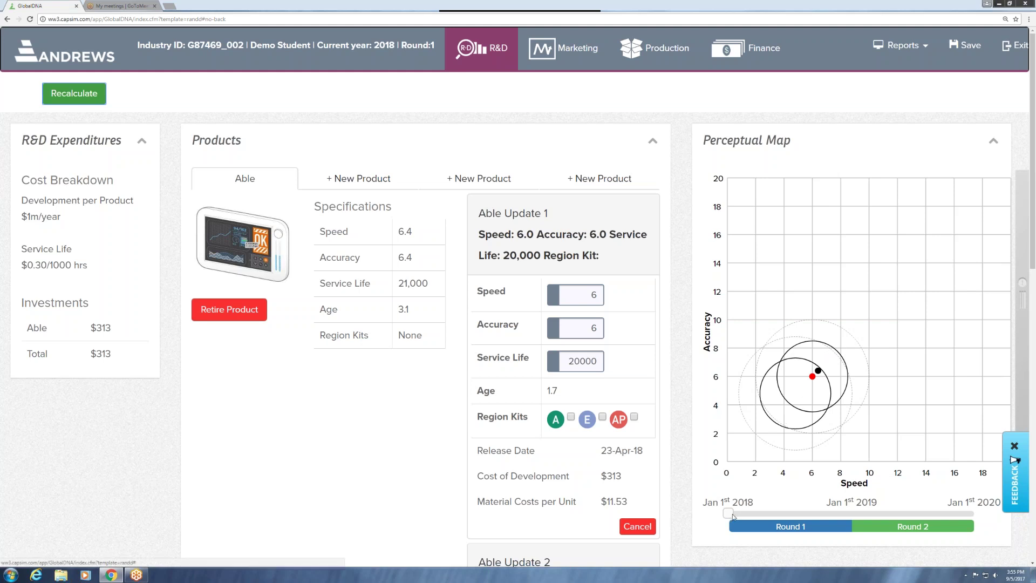
# Move the perceptual map's timeline between Jan 2018, Jan 2019 and Jan 2020, ending at Jan 2019, to examine the segment circles' drift
pyautogui.moveTo(728, 513); pyautogui.dragTo(851, 514)
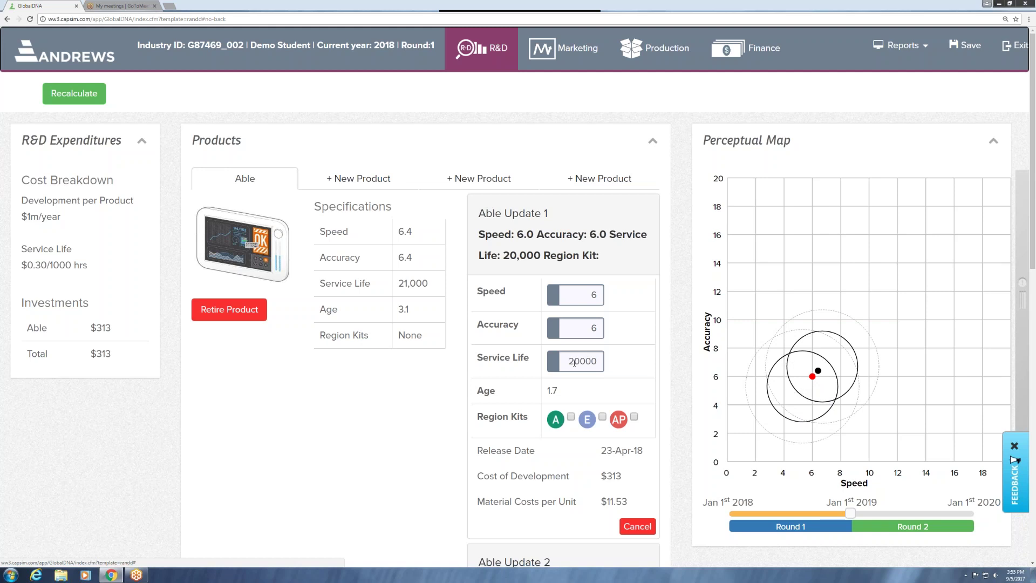
pyautogui.scroll(-1, 804, 314)
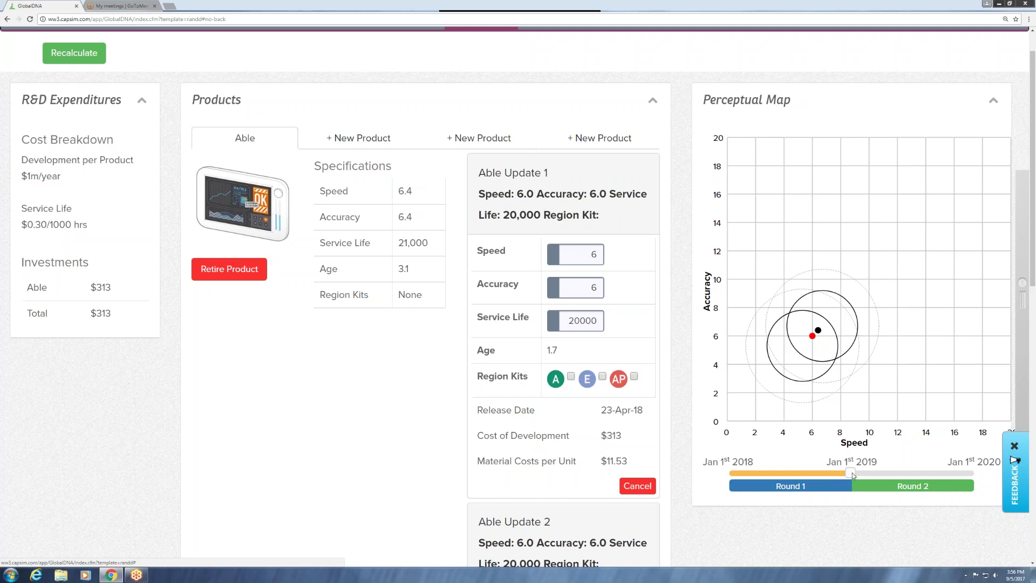
pyautogui.moveTo(853, 473); pyautogui.dragTo(730, 474)
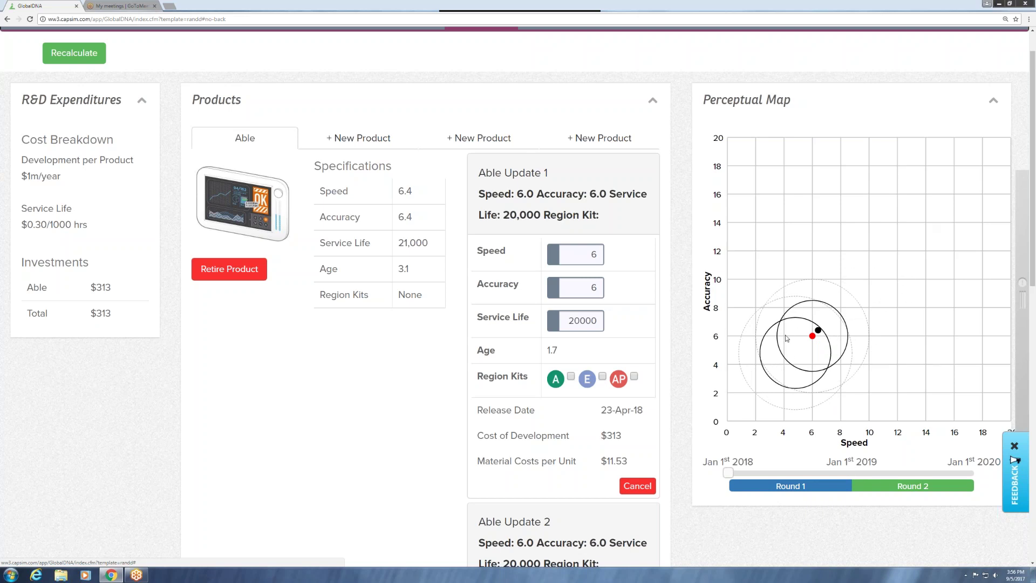
pyautogui.moveTo(731, 475); pyautogui.dragTo(963, 468)
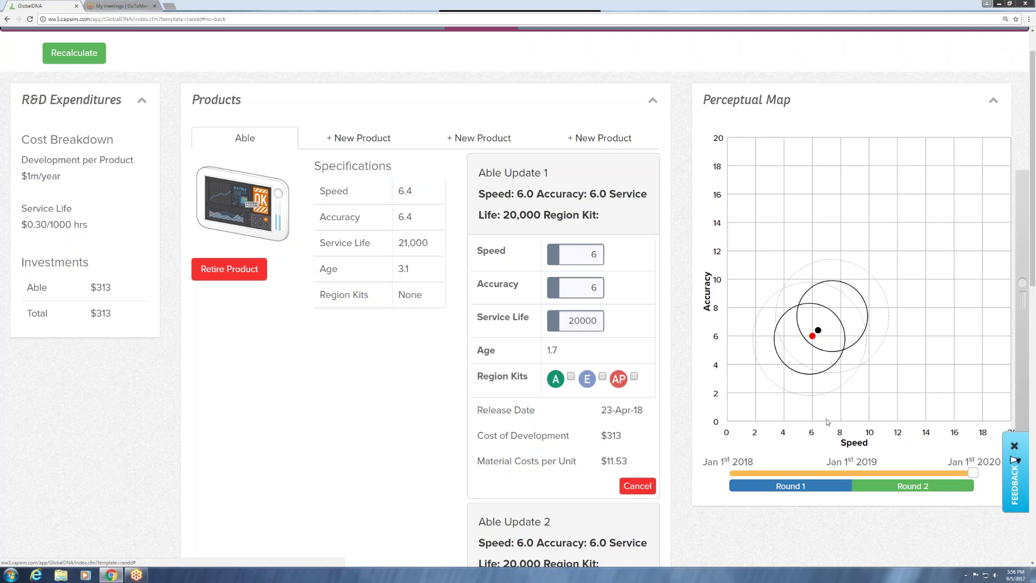
pyautogui.click(850, 473)
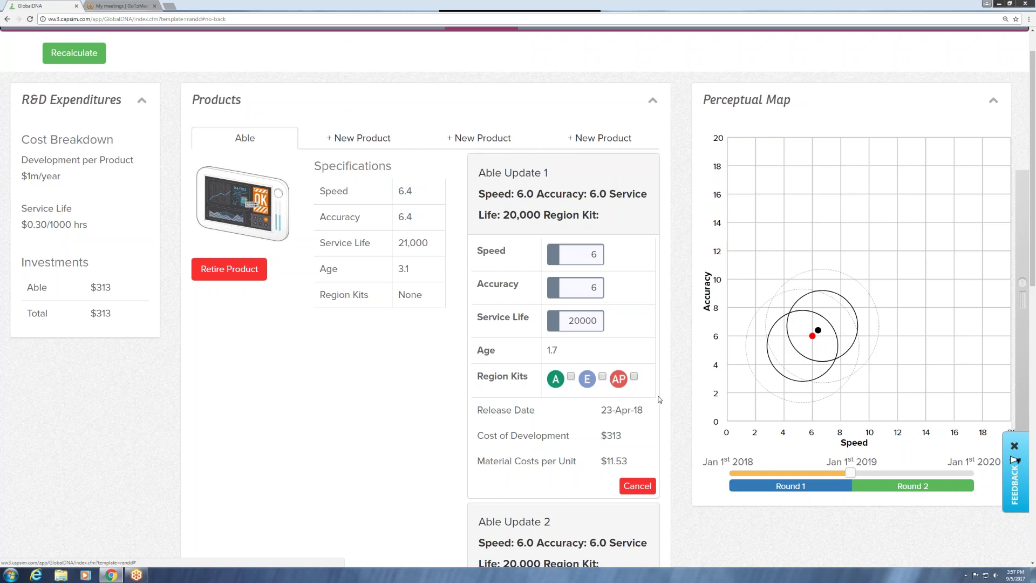
# Compare the position expectations of the Budget and Performance customers in the Americas
pyautogui.scroll(-12, 659, 399)
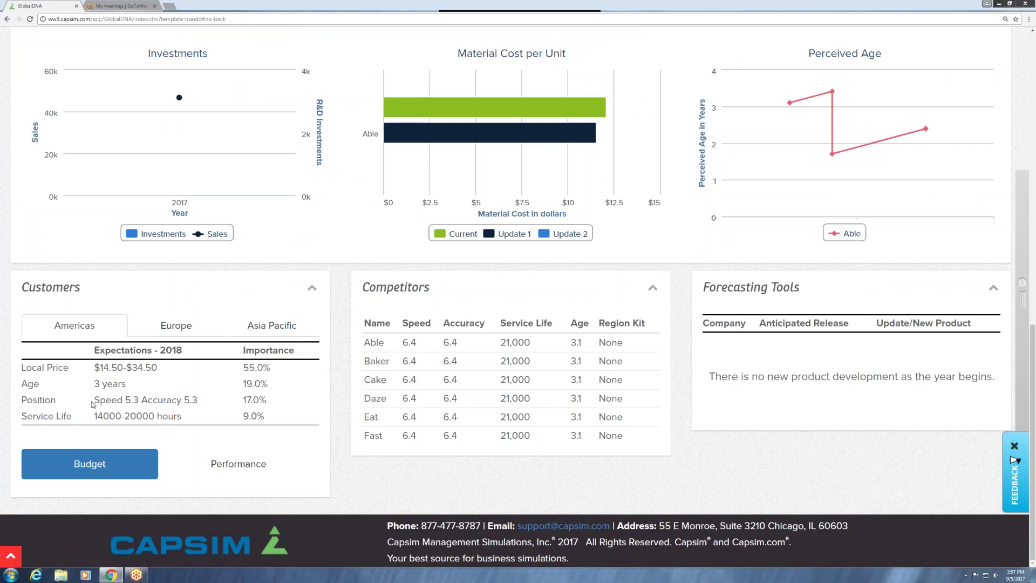
pyautogui.moveTo(27, 401); pyautogui.dragTo(55, 401)
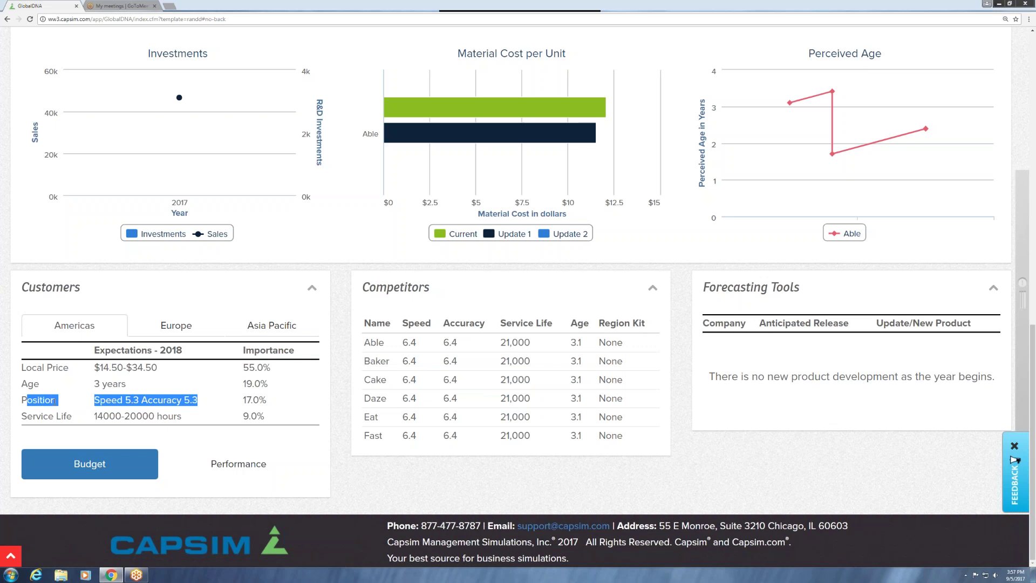
pyautogui.click(100, 404)
pyautogui.click(222, 463)
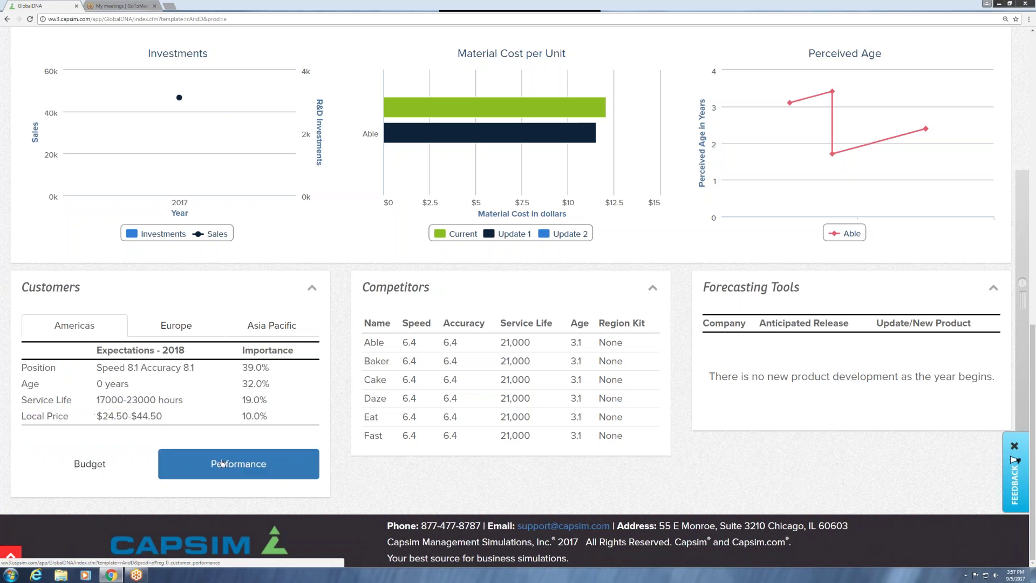
pyautogui.moveTo(88, 373); pyautogui.dragTo(208, 371)
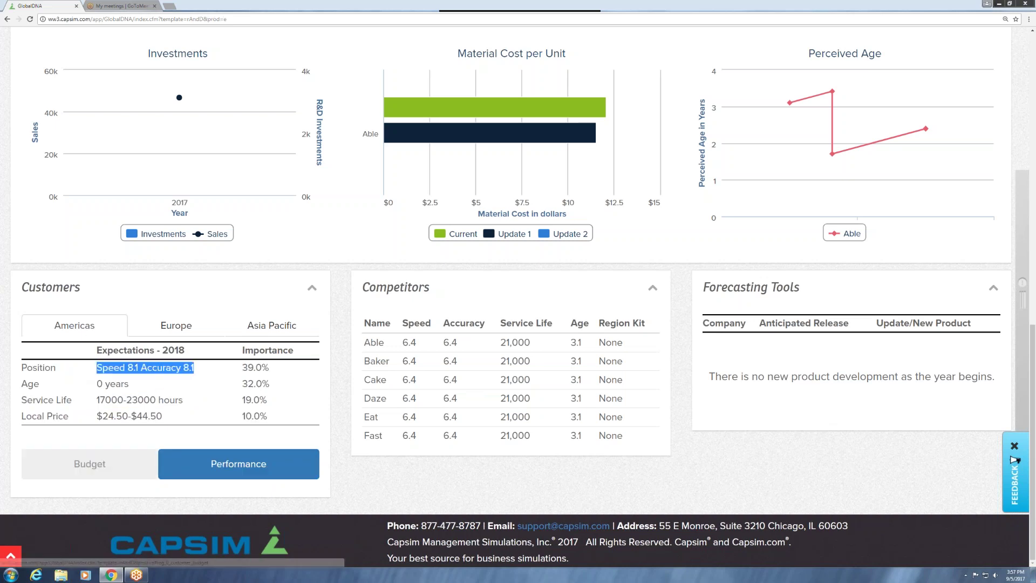
pyautogui.click(90, 463)
pyautogui.scroll(4, 248, 397)
pyautogui.scroll(-2, 247, 397)
pyautogui.scroll(-2, 247, 397)
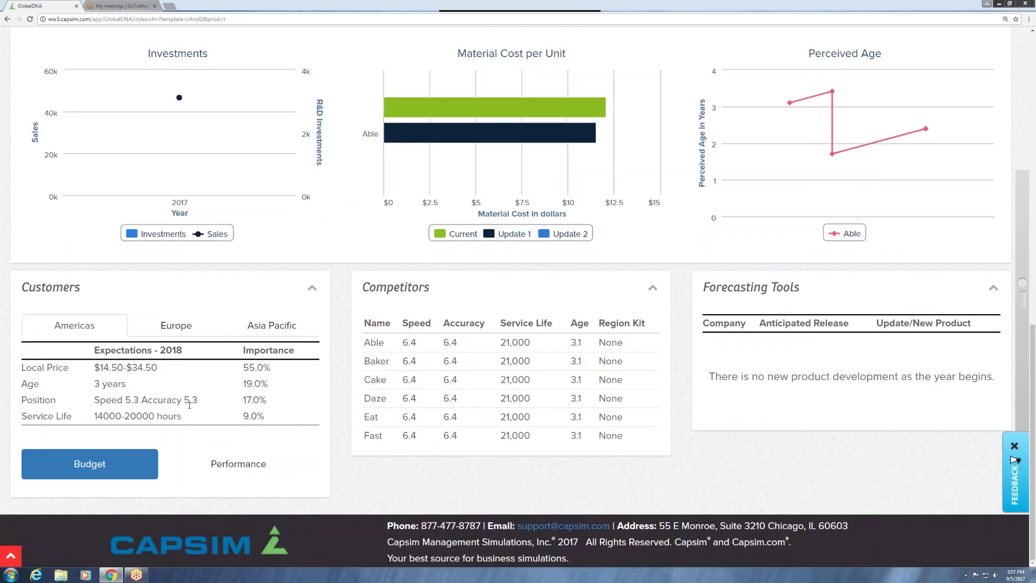
# Check Able's service life on the update form against the service life expectations of Budget and Performance customers in the Americas
pyautogui.scroll(8, 189, 405)
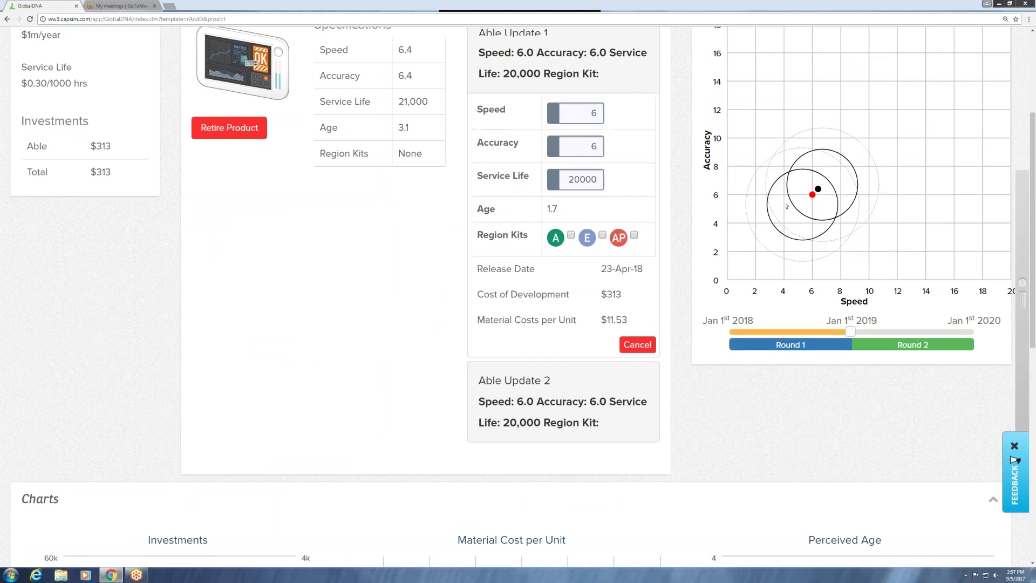
pyautogui.scroll(2, 788, 194)
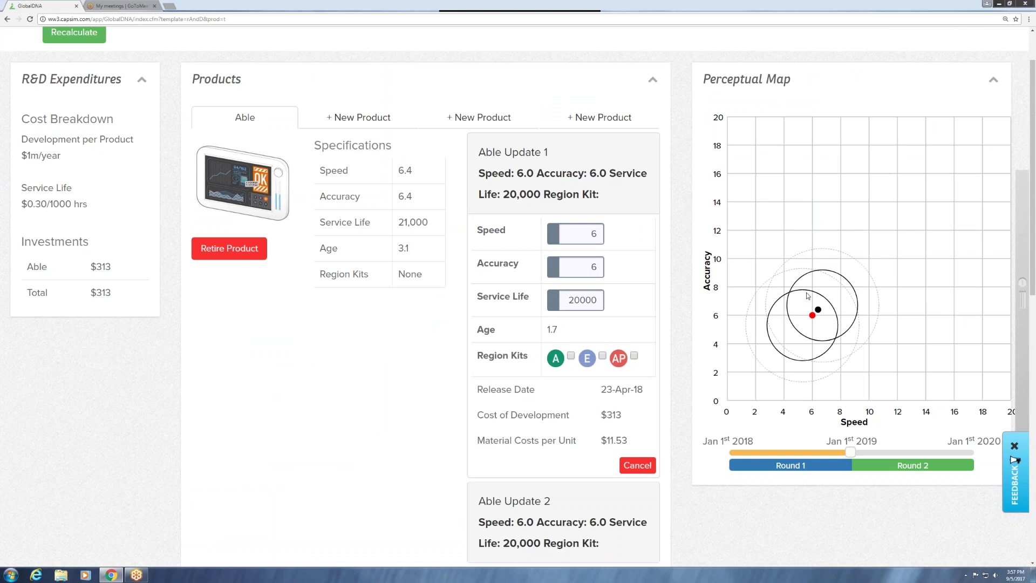
pyautogui.moveTo(573, 300); pyautogui.dragTo(580, 300)
pyautogui.scroll(-11, 473, 367)
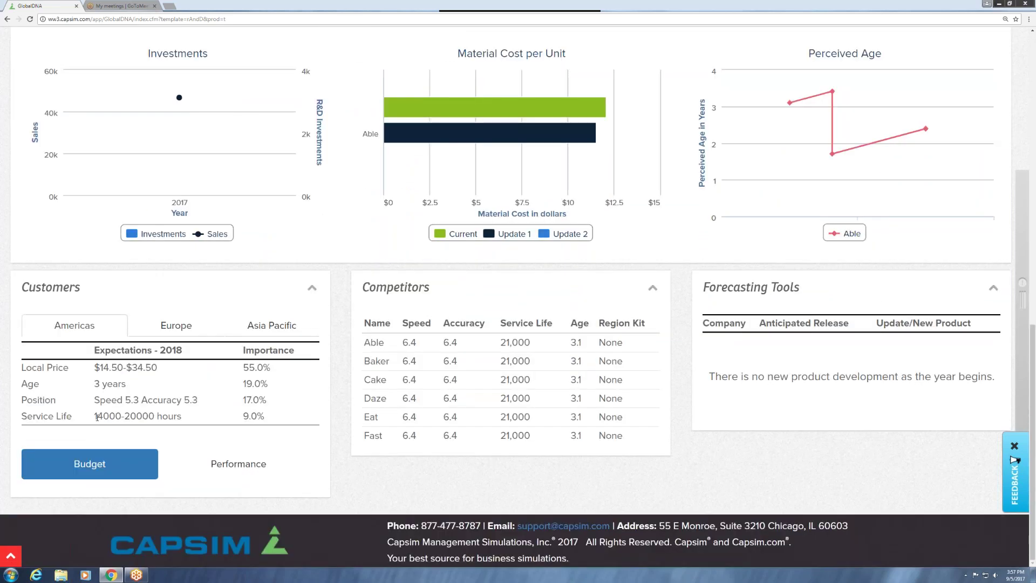
pyautogui.doubleClick(102, 416)
pyautogui.doubleClick(139, 416)
pyautogui.click(247, 468)
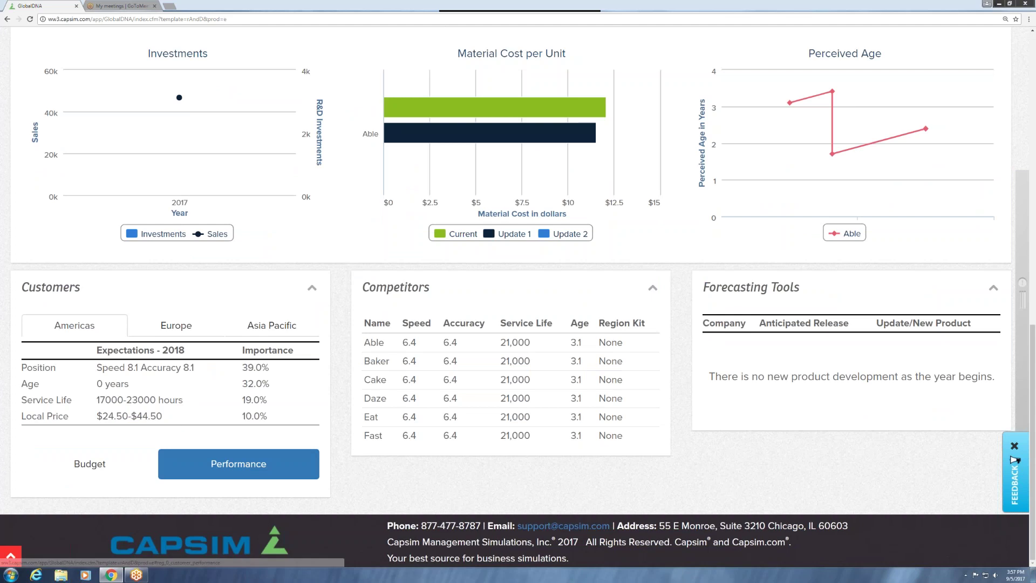
pyautogui.moveTo(97, 400); pyautogui.dragTo(156, 400)
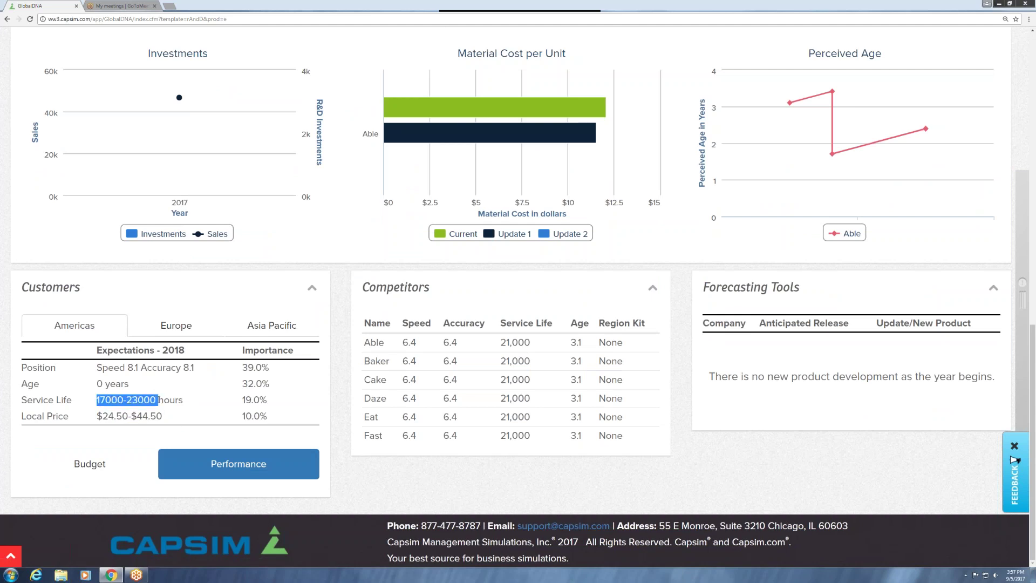
pyautogui.click(156, 399)
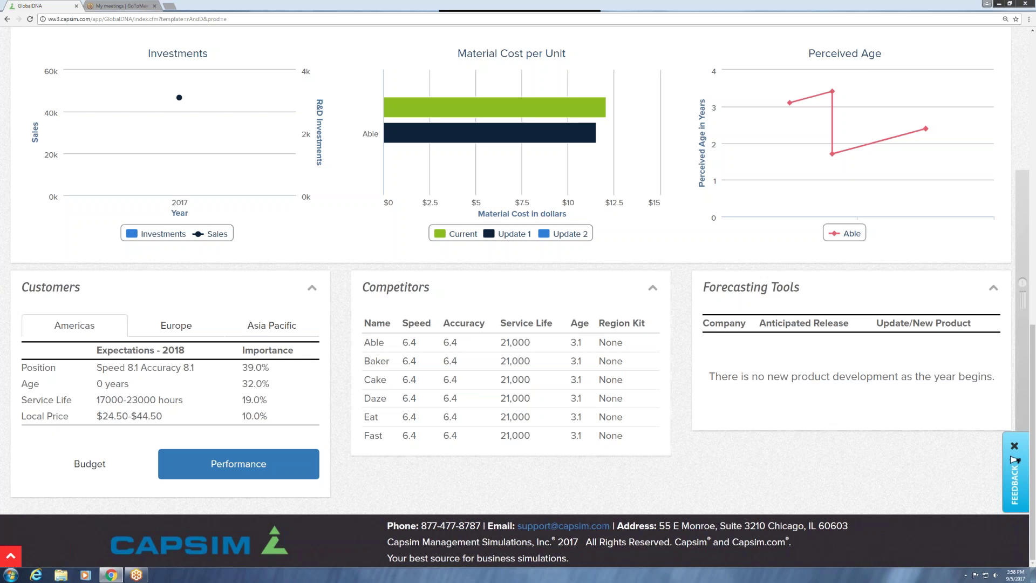
pyautogui.click(89, 465)
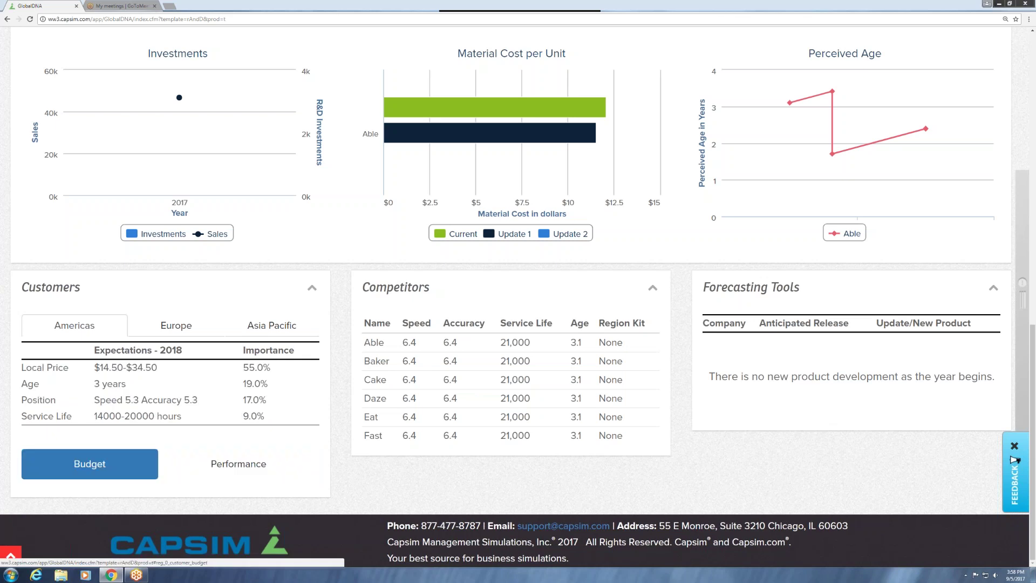
pyautogui.moveTo(132, 416); pyautogui.dragTo(137, 415)
pyautogui.click(138, 415)
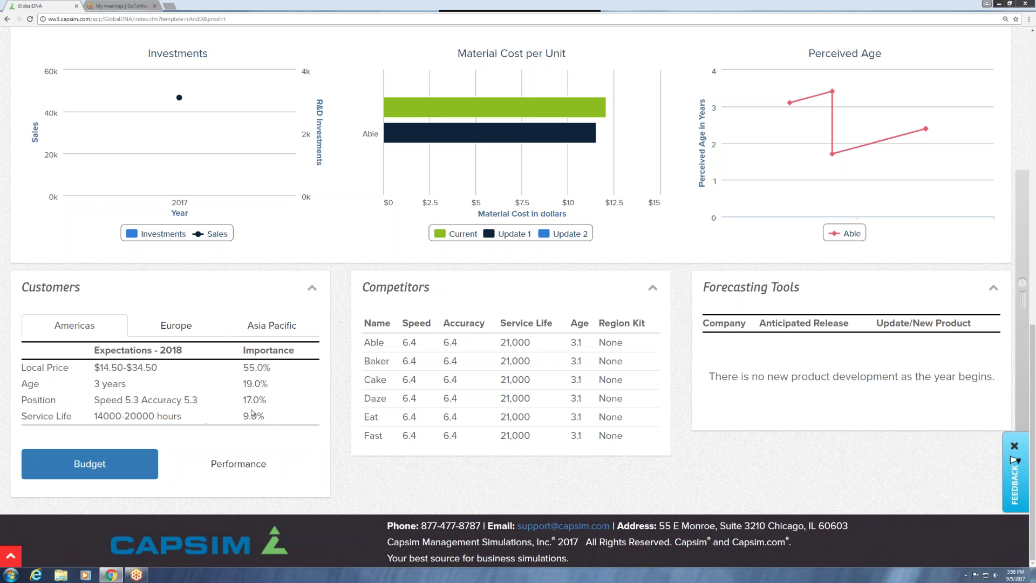
# Inspect the Material Cost per Unit chart for Able's current and updated versions
pyautogui.scroll(5, 505, 319)
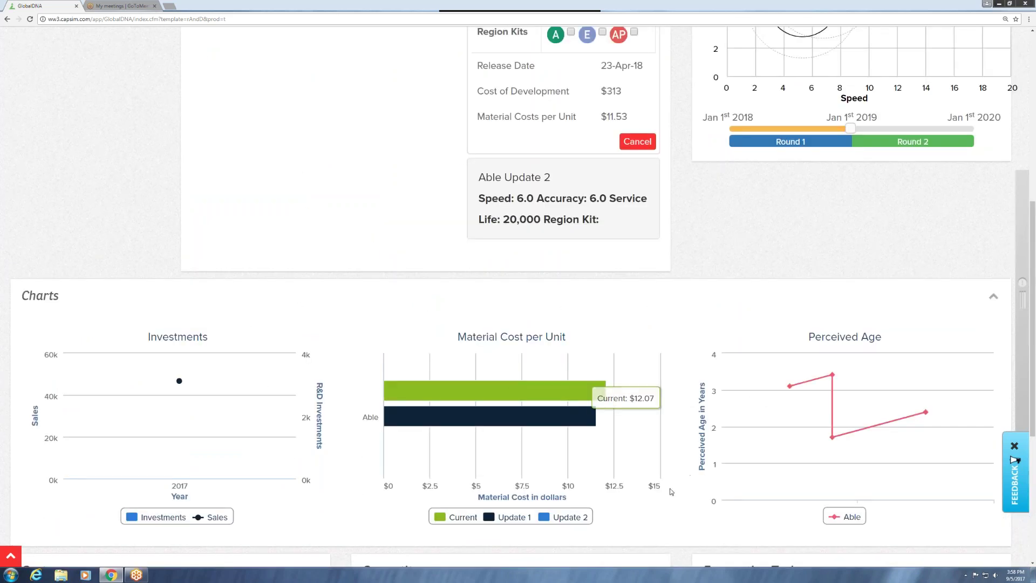
pyautogui.scroll(-1, 665, 480)
pyautogui.moveTo(607, 380)
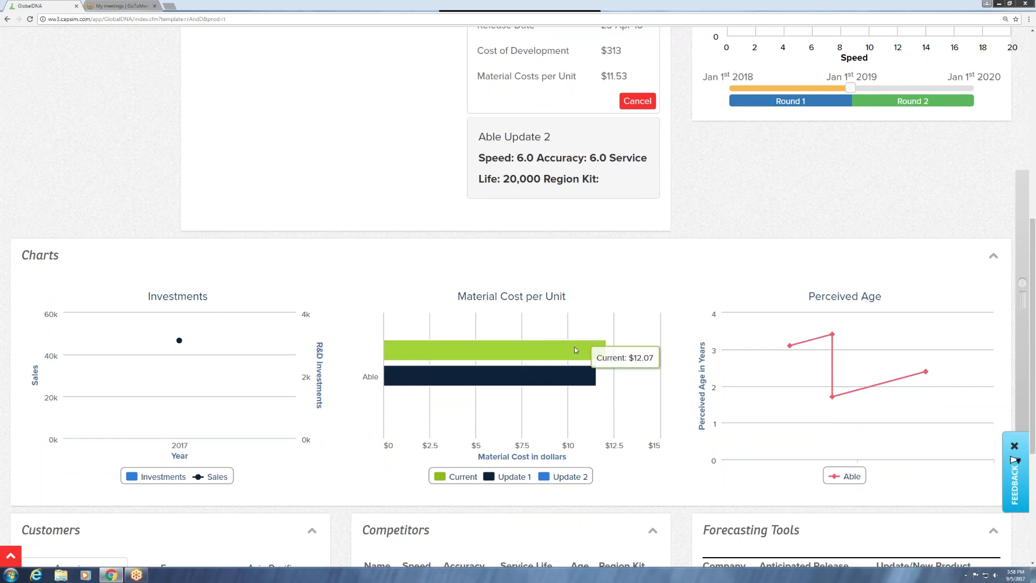
pyautogui.scroll(8, 721, 282)
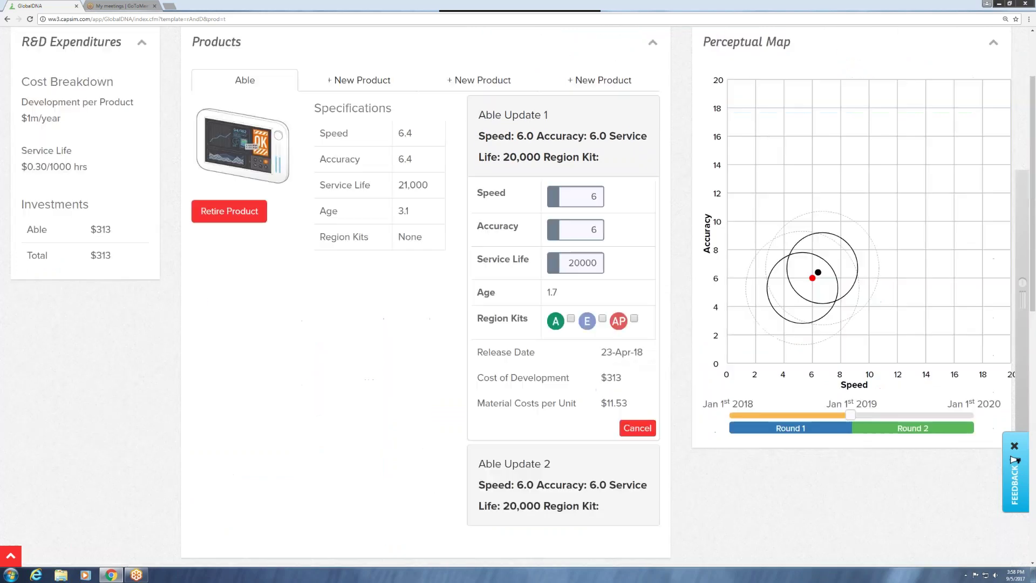
# Open the Marketing department and view the Europe and Asia Pacific regions
pyautogui.click(572, 53)
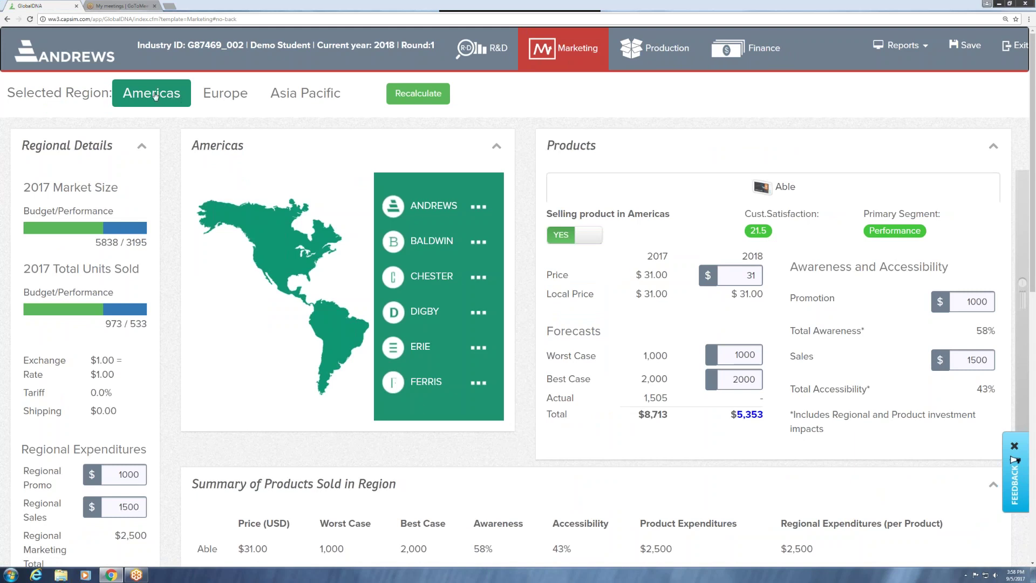
pyautogui.click(242, 99)
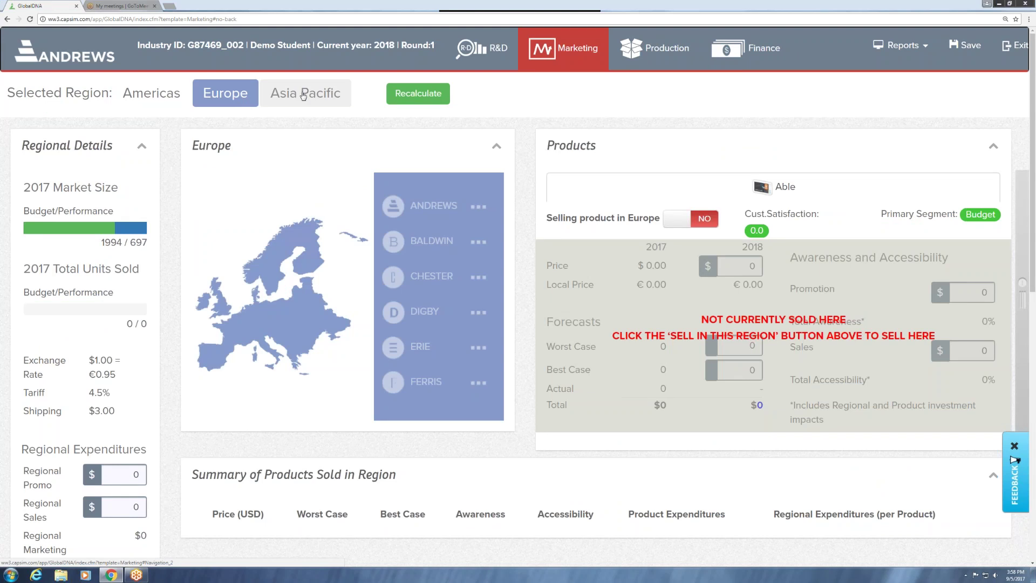
pyautogui.click(303, 96)
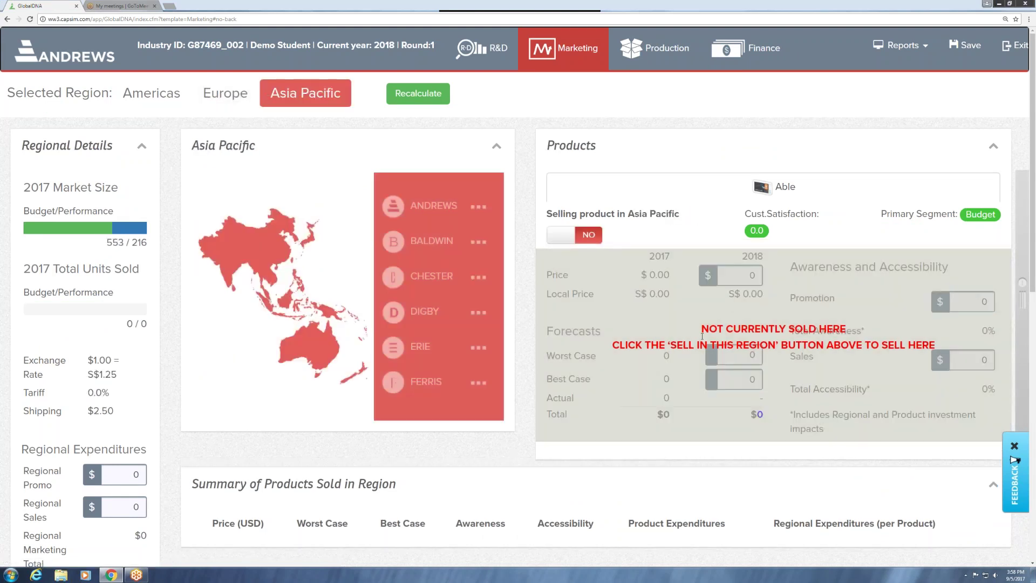
# Turn selling Able in Europe on and back off, and return to the Americas region
pyautogui.click(225, 94)
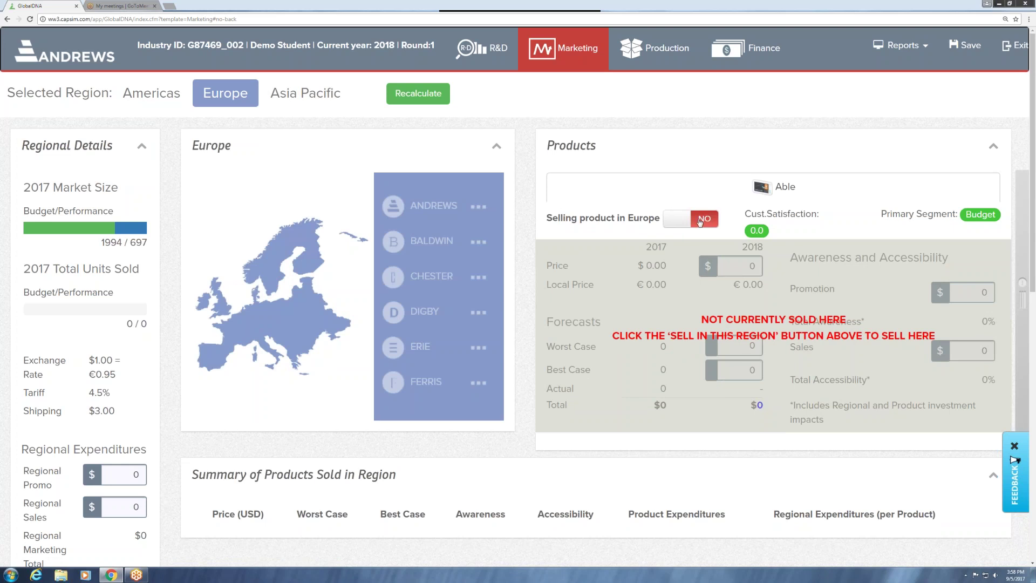
pyautogui.click(678, 224)
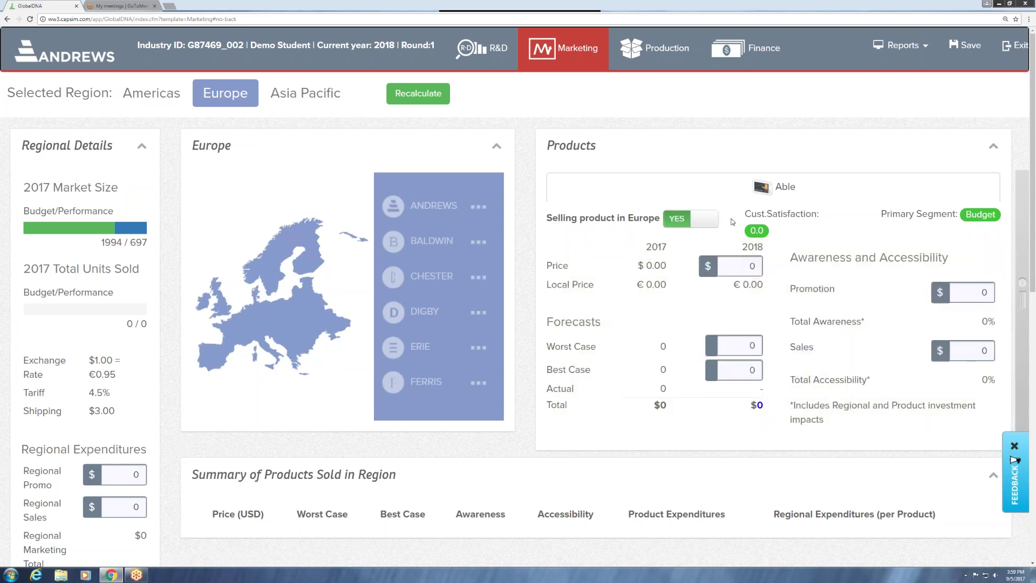
pyautogui.click(713, 222)
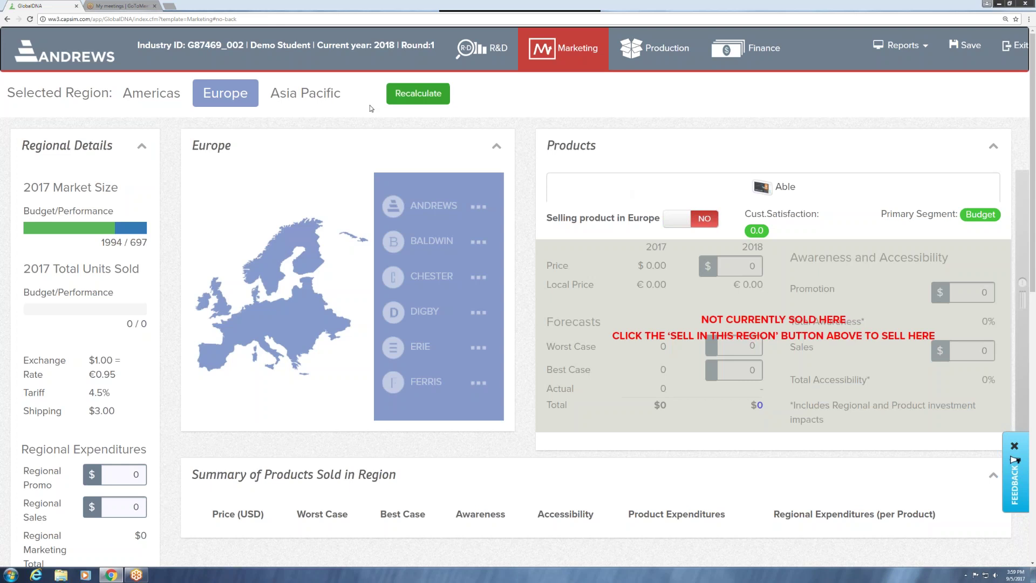
pyautogui.click(171, 101)
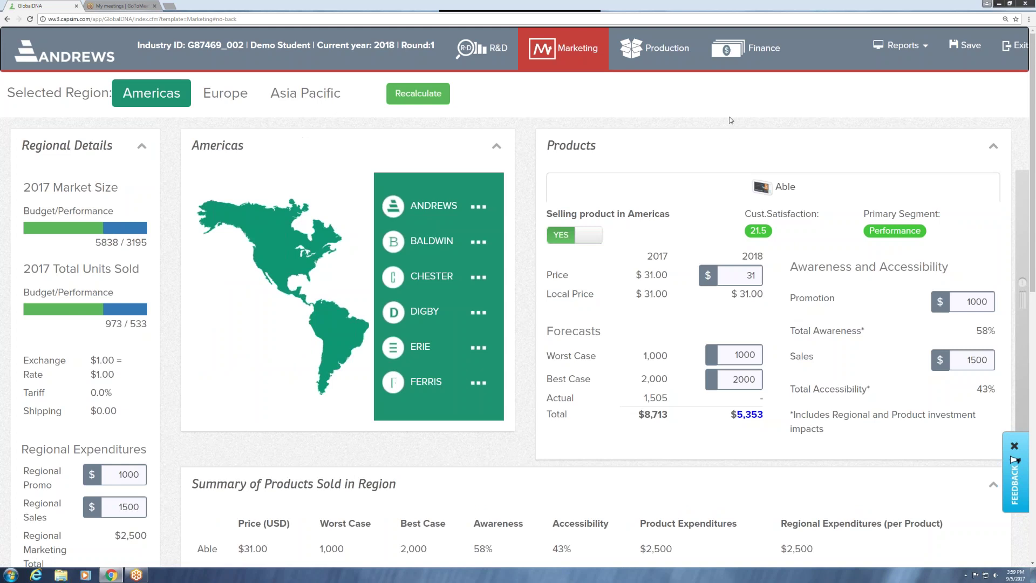
# Open The Globe report in a separate browser tab and enlarge its Summary Report page
pyautogui.click(915, 48)
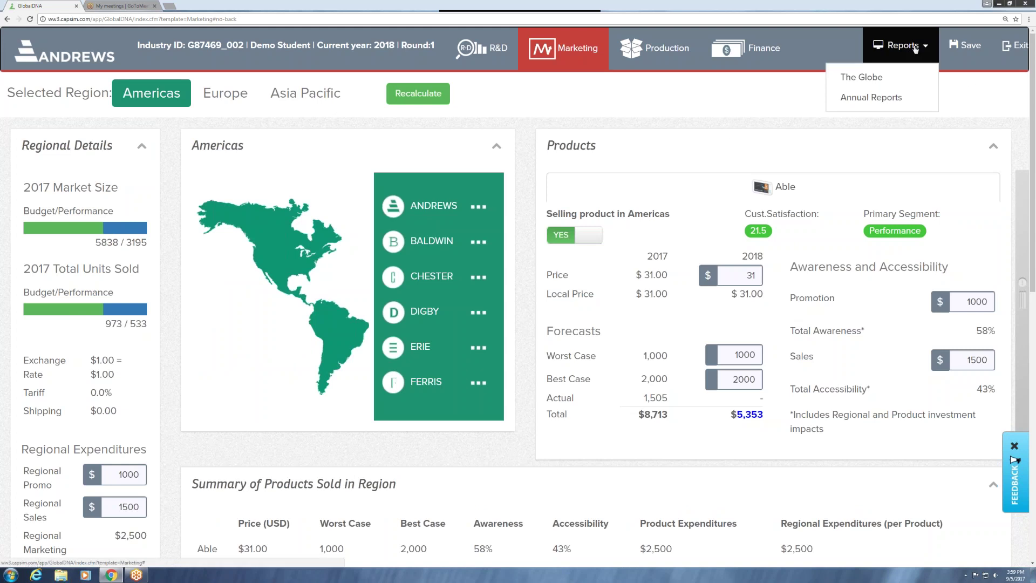
pyautogui.rightClick(862, 80)
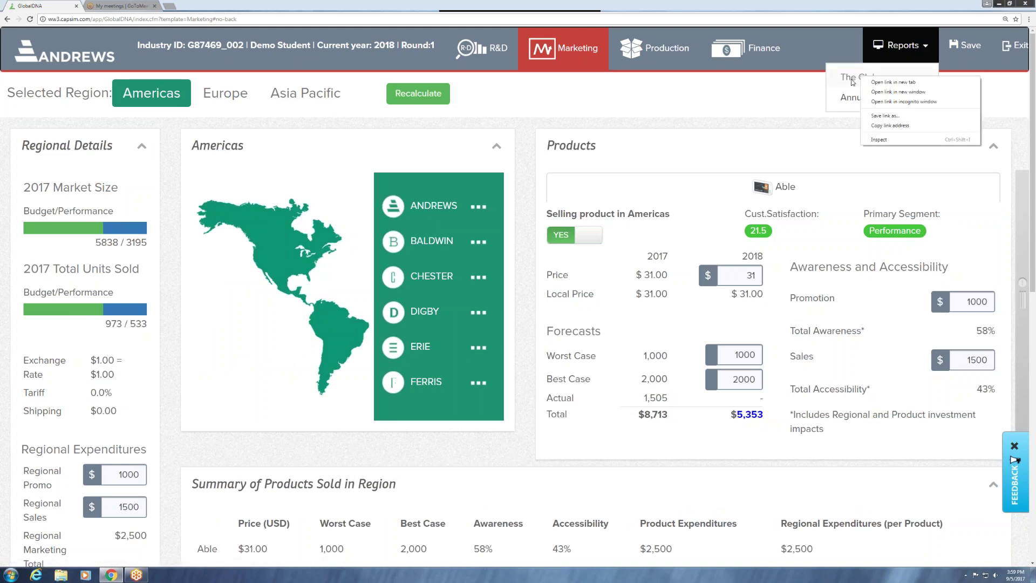
pyautogui.click(896, 82)
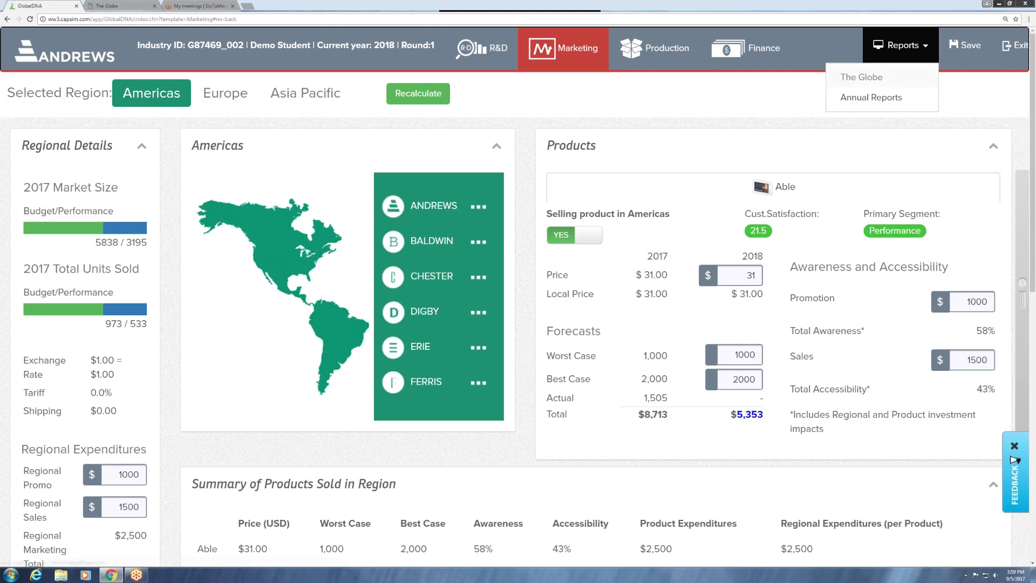
pyautogui.rightClick(878, 78)
pyautogui.click(754, 97)
pyautogui.click(92, 6)
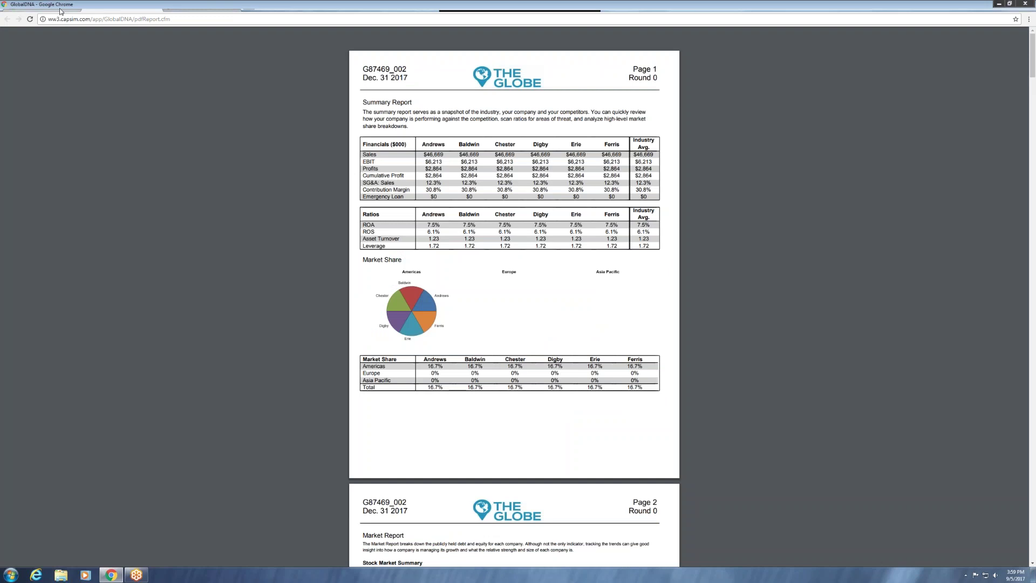
pyautogui.hotkey('ctrl', '+')
pyautogui.hotkey('ctrl', '+')
pyautogui.hotkey('ctrl', '+')
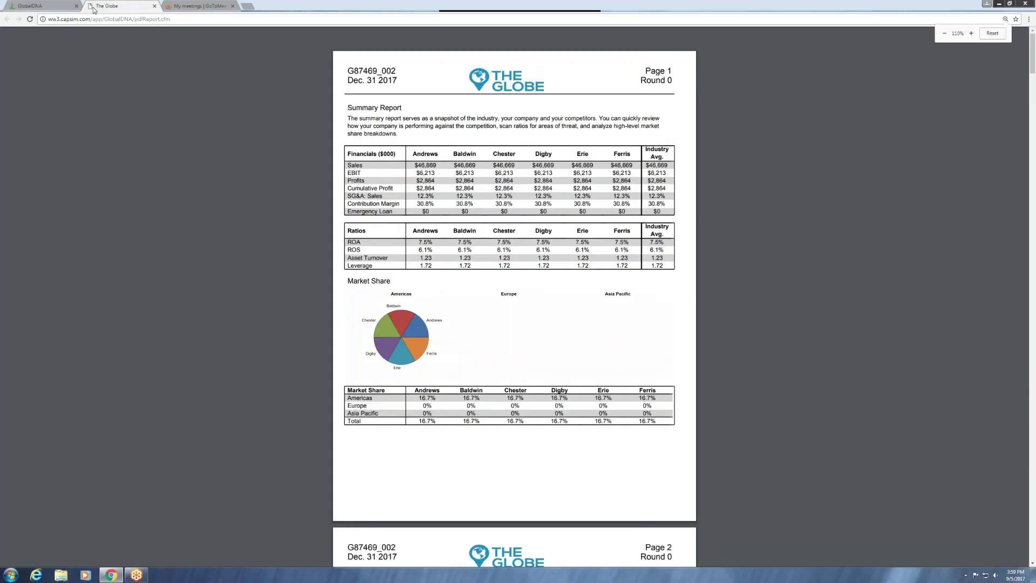
# Return to the Marketing decisions and review the Budget customers' expectations for the Americas
pyautogui.click(32, 5)
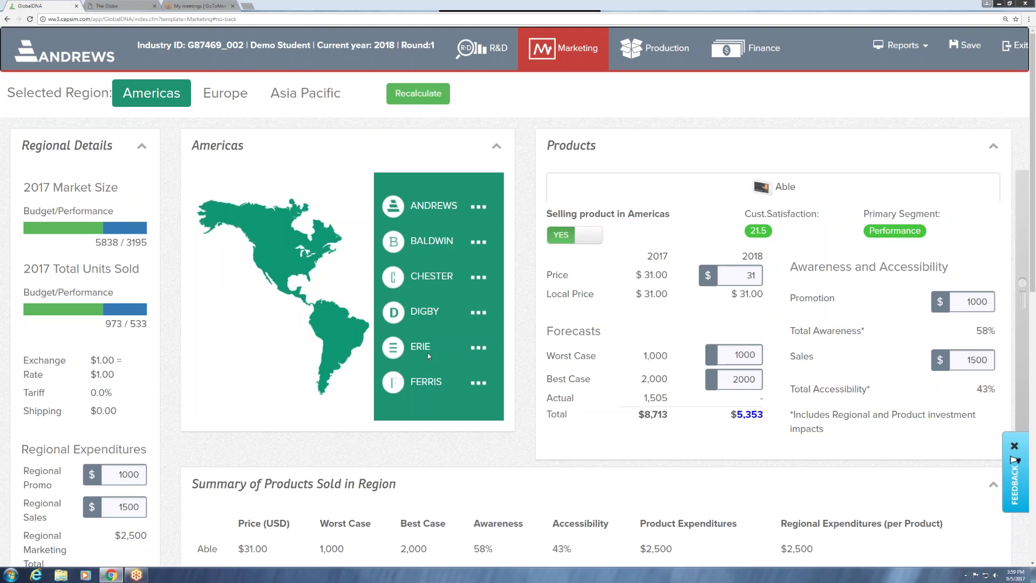
pyautogui.scroll(-7, 427, 352)
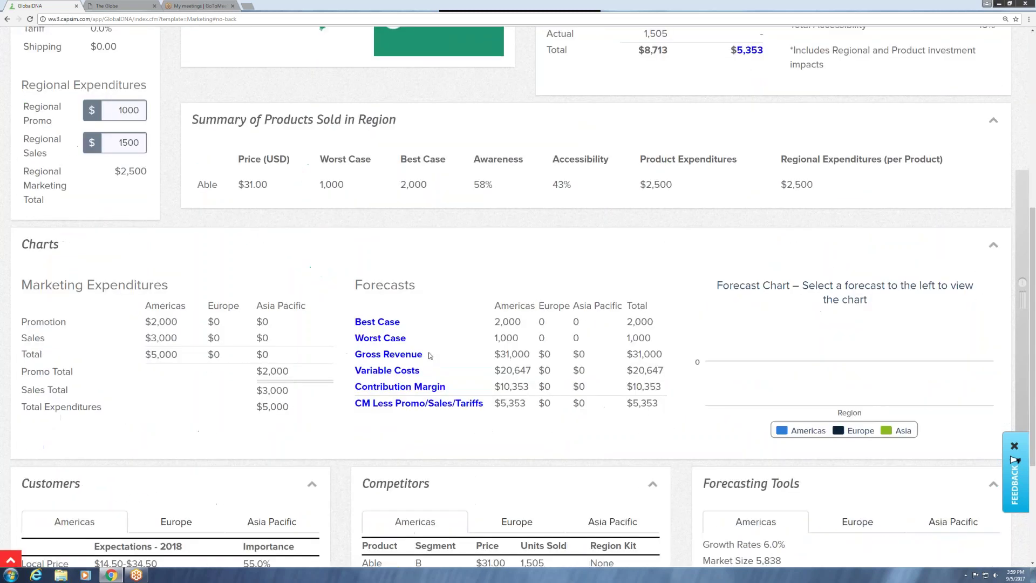
pyautogui.scroll(-4, 430, 354)
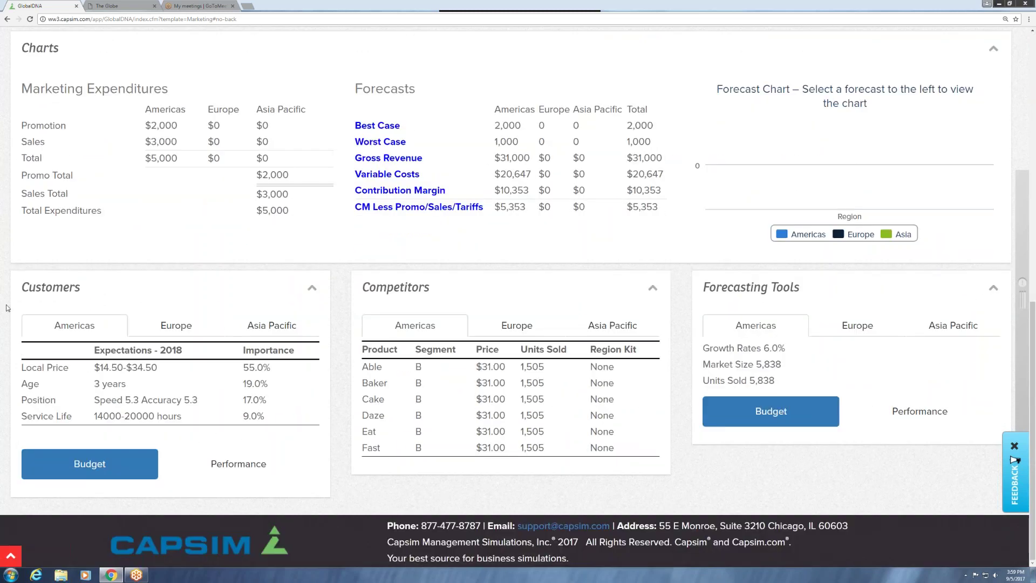
pyautogui.moveTo(20, 286); pyautogui.dragTo(238, 464)
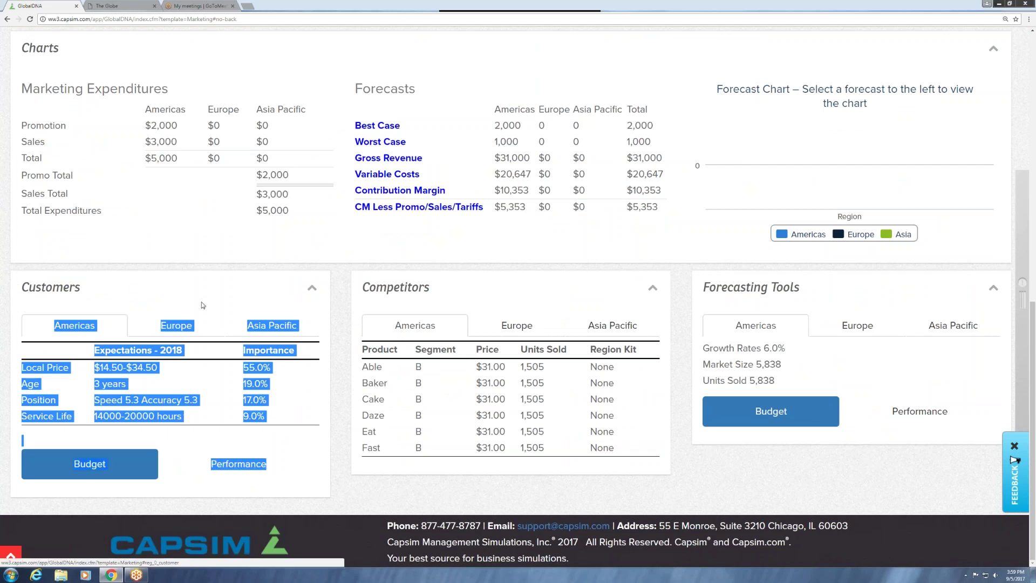
pyautogui.click(136, 289)
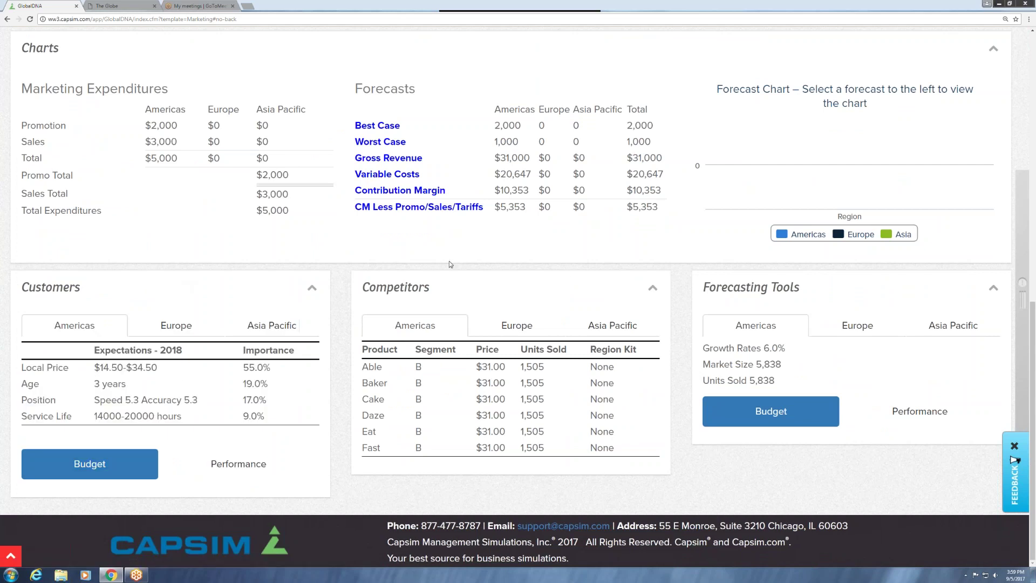
# Check the Americas Budget market size and growth rate in Forecasting Tools against the customer expectations and their importance
pyautogui.moveTo(803, 287); pyautogui.dragTo(716, 287)
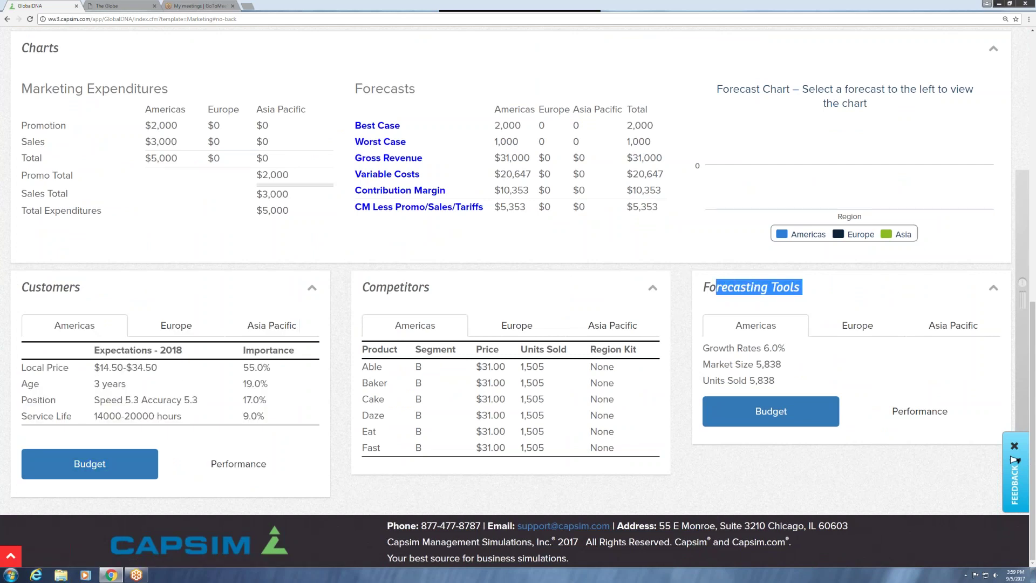
pyautogui.tripleClick(743, 286)
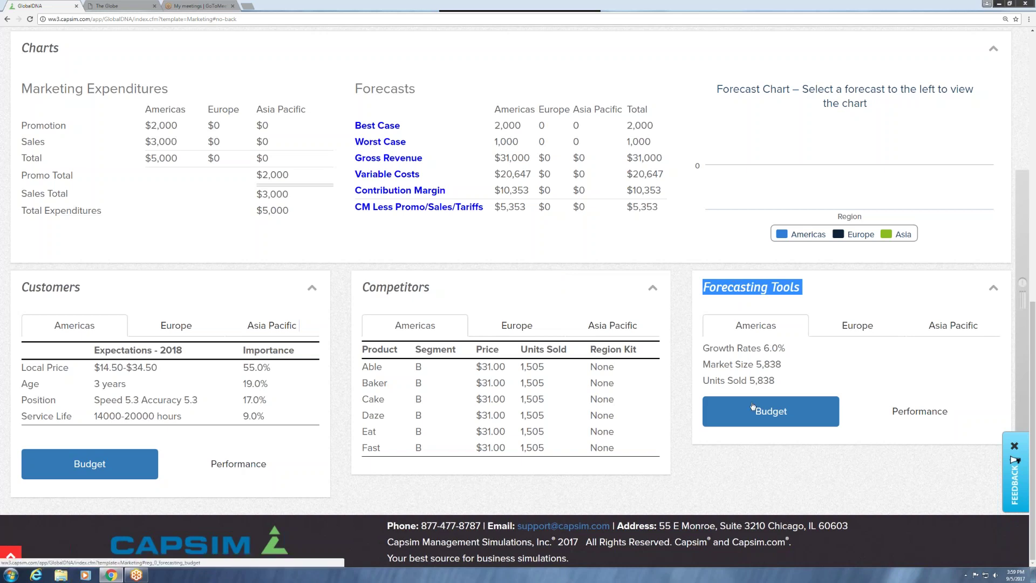
pyautogui.doubleClick(767, 364)
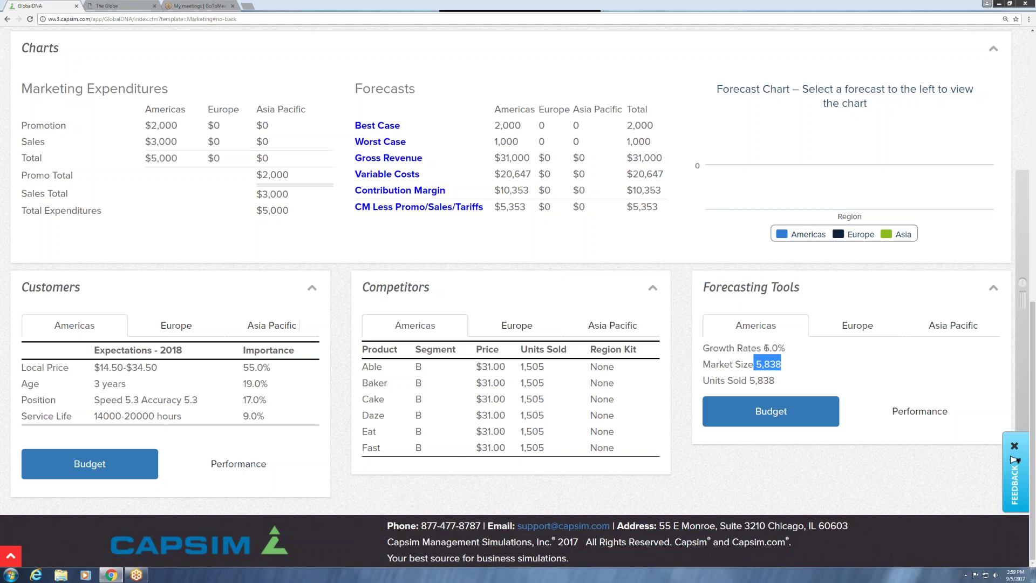
pyautogui.moveTo(764, 349); pyautogui.dragTo(785, 348)
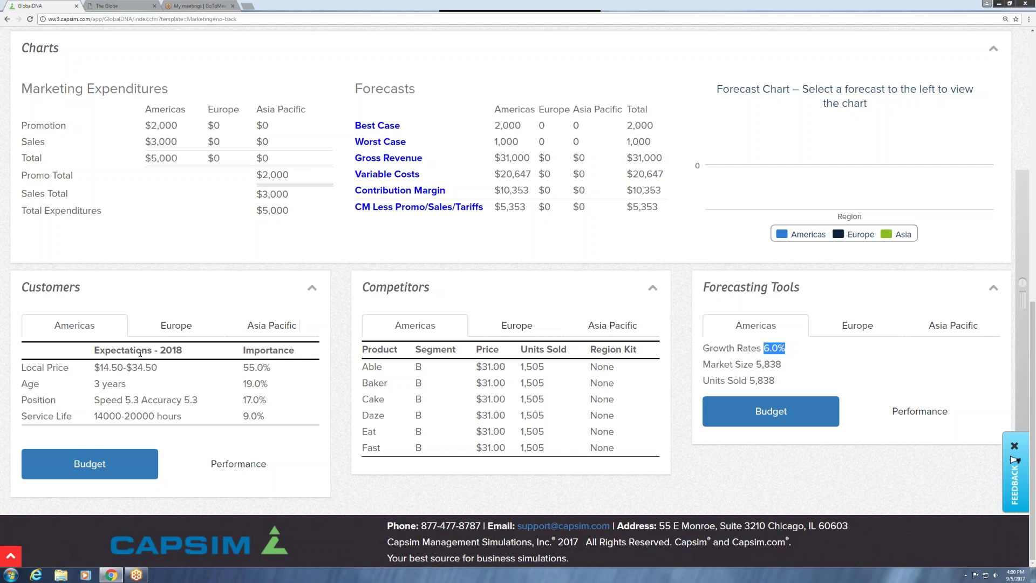
pyautogui.moveTo(22, 365); pyautogui.dragTo(289, 420)
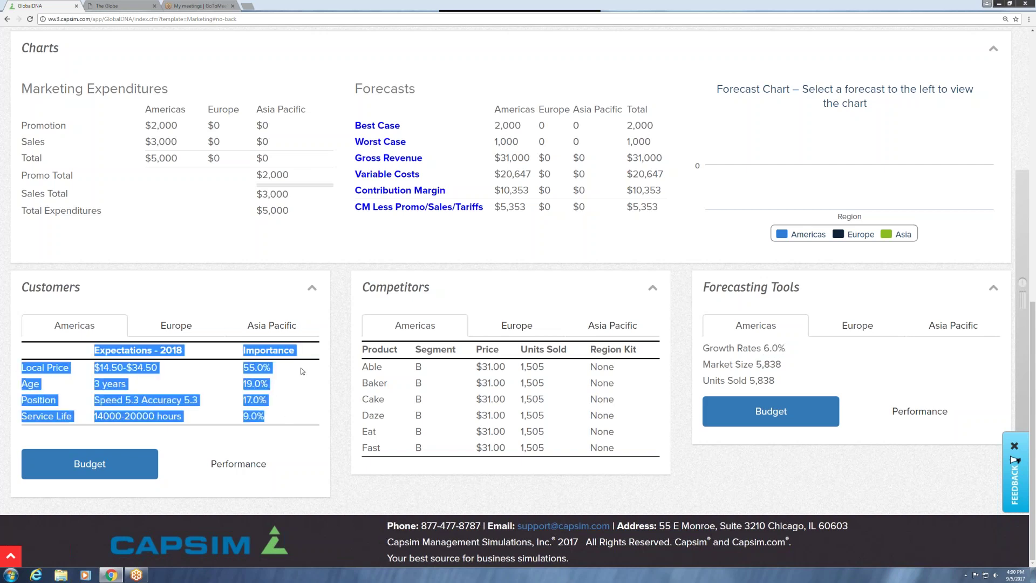
pyautogui.click(234, 390)
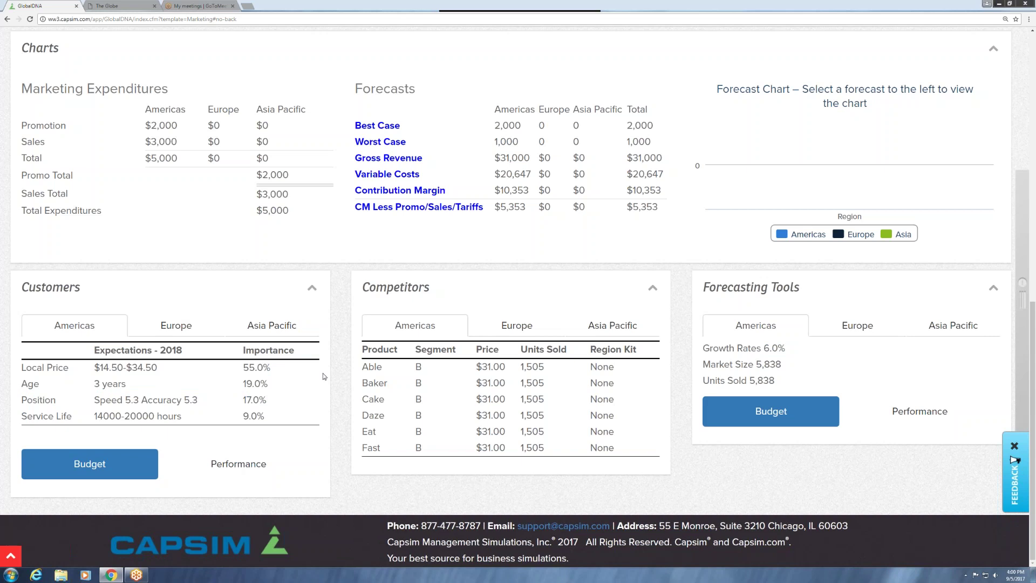
# Review Able's 2018 price in the Americas alongside Andrews' profits in The Globe's Summary Report
pyautogui.scroll(14, 323, 376)
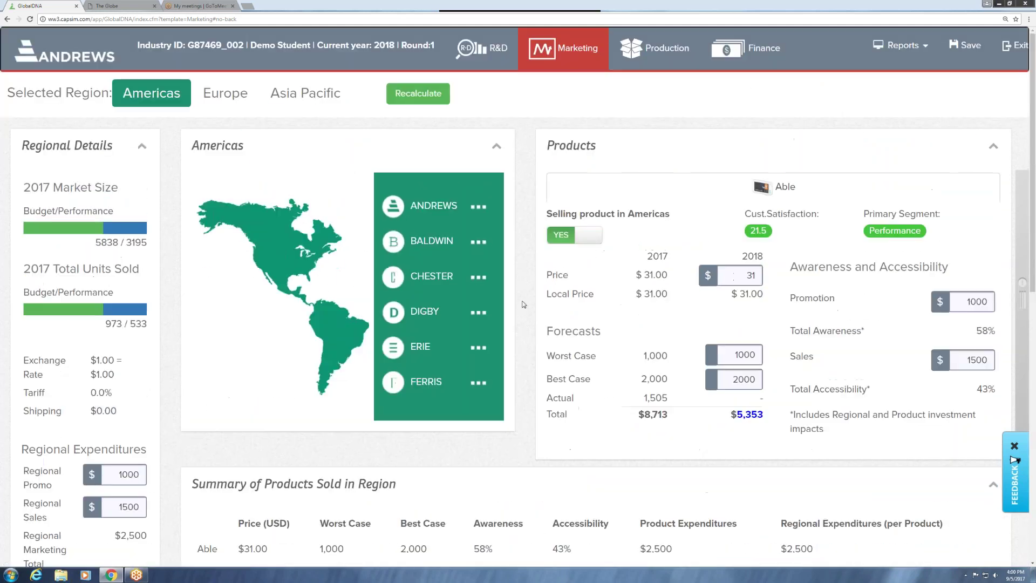
pyautogui.moveTo(740, 275); pyautogui.dragTo(778, 278)
pyautogui.click(103, 5)
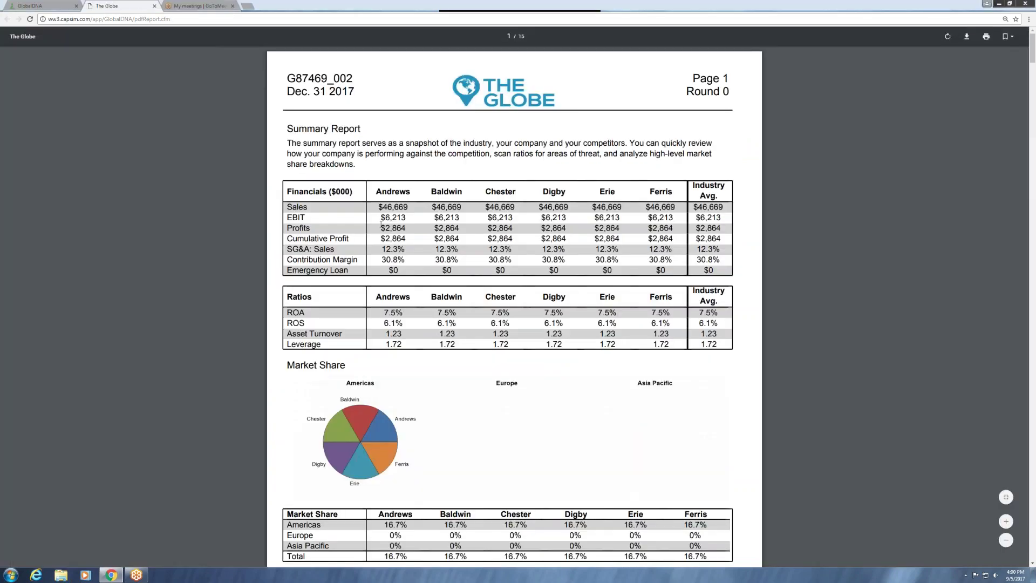
pyautogui.moveTo(380, 227); pyautogui.dragTo(406, 228)
pyautogui.hotkey('ctrl', 'shift', 'Tab')
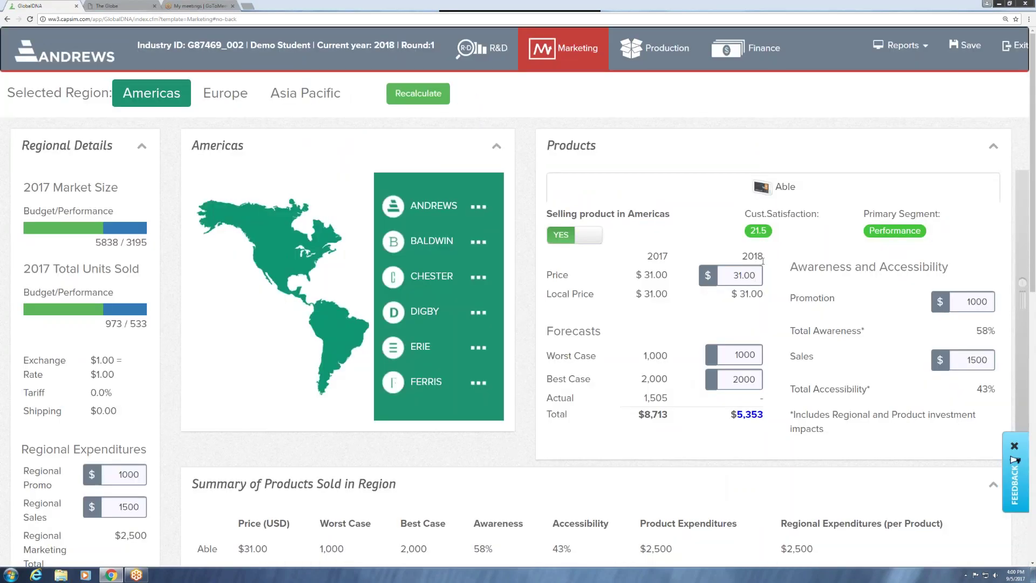
pyautogui.doubleClick(750, 275)
pyautogui.click(652, 273)
# Check Able's cost per unit in the Production department and return to Marketing
pyautogui.click(658, 51)
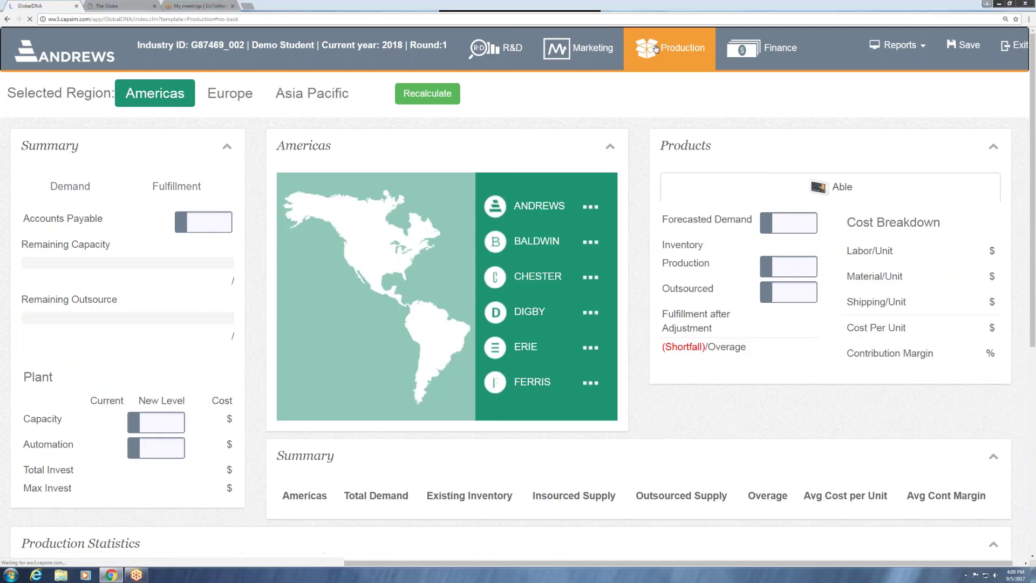
pyautogui.moveTo(846, 330); pyautogui.dragTo(996, 329)
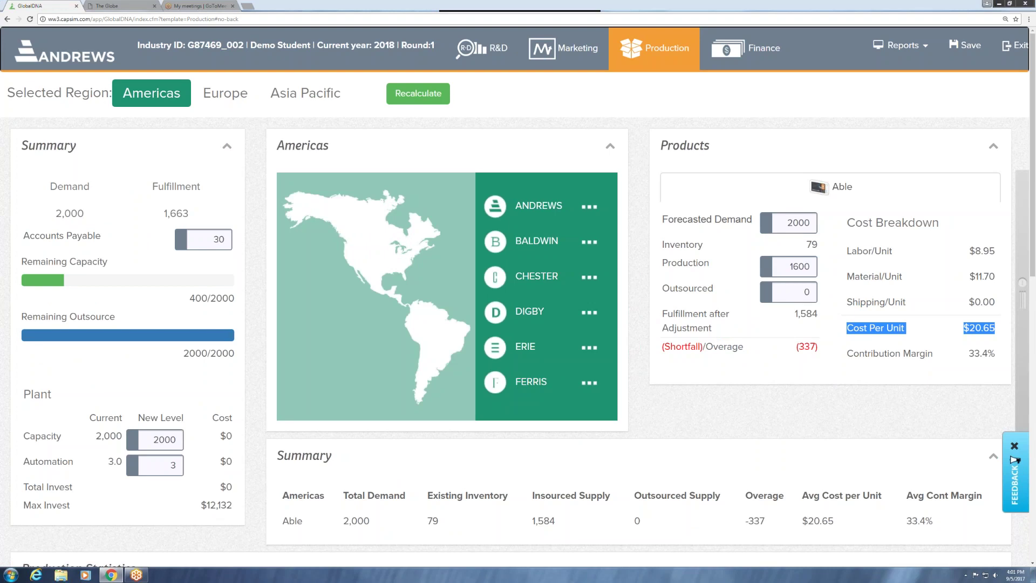
pyautogui.click(583, 52)
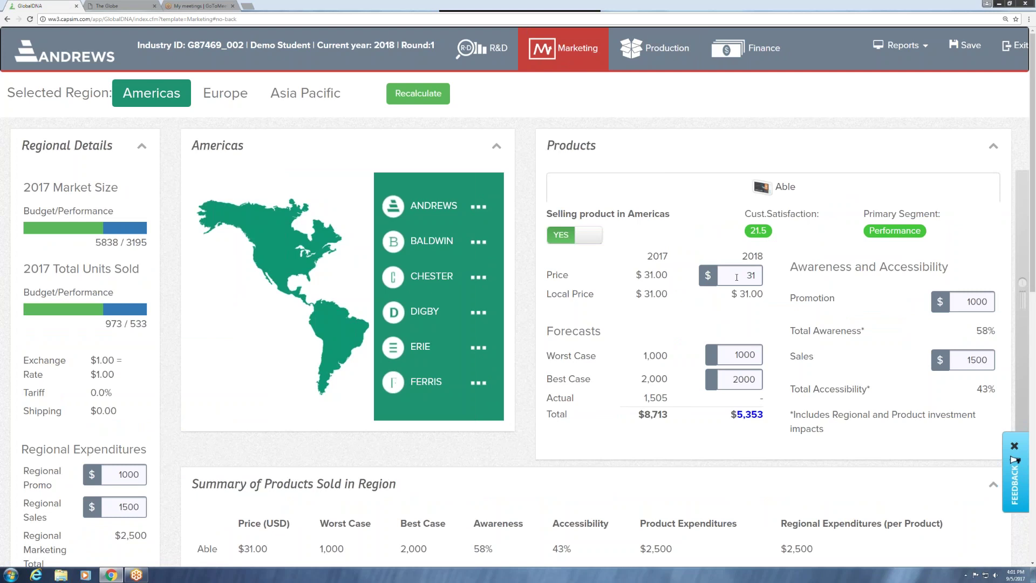
# Compare Able's 2018 price with the upper end of the Budget customers' local price range in the Americas
pyautogui.doubleClick(741, 276)
pyautogui.scroll(-10, 119, 410)
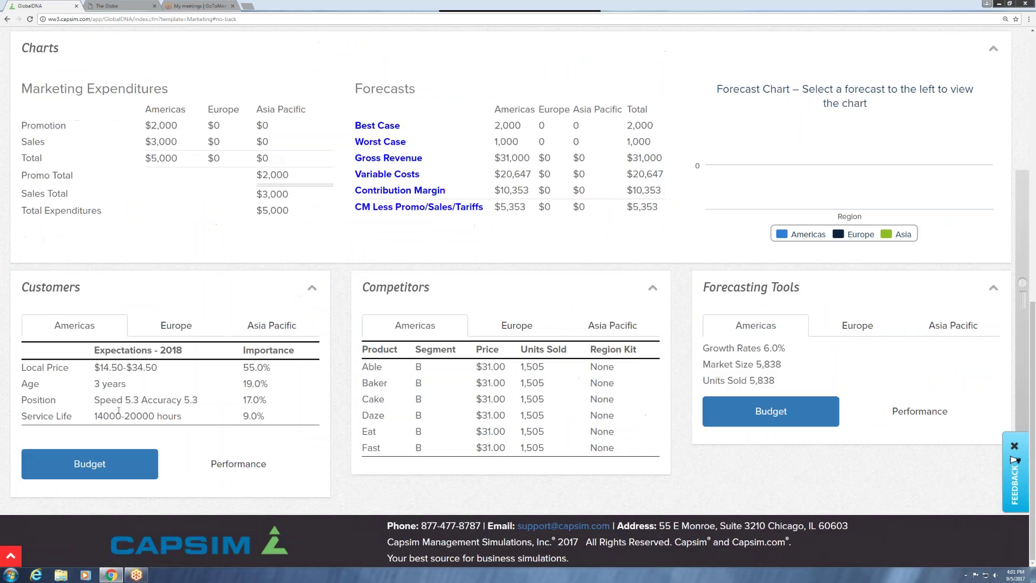
pyautogui.moveTo(158, 367); pyautogui.dragTo(131, 367)
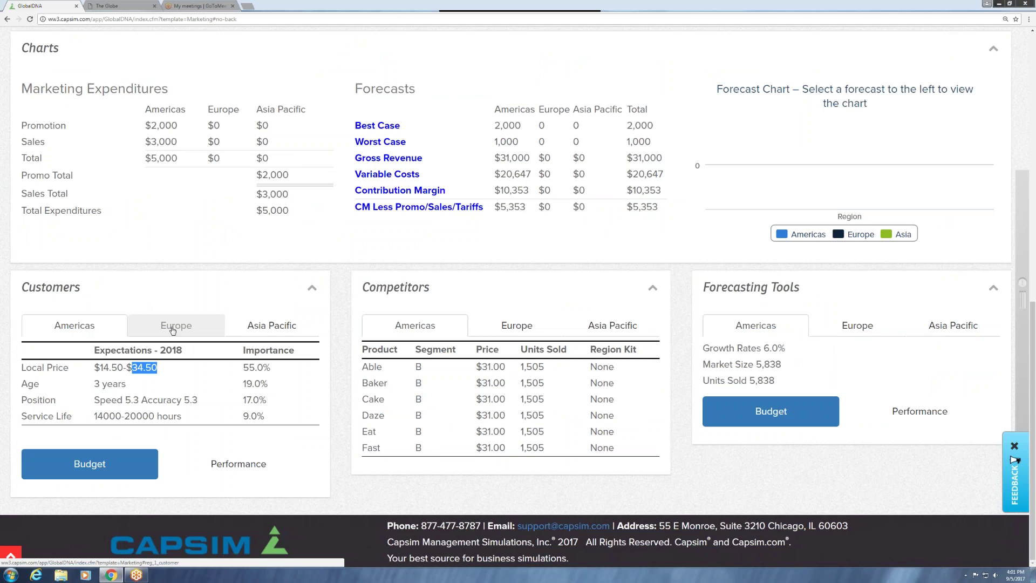
# Compare the Budget customers' local price ranges and currencies for Europe and Asia Pacific, and return to the Americas expectations
pyautogui.click(271, 326)
pyautogui.click(176, 326)
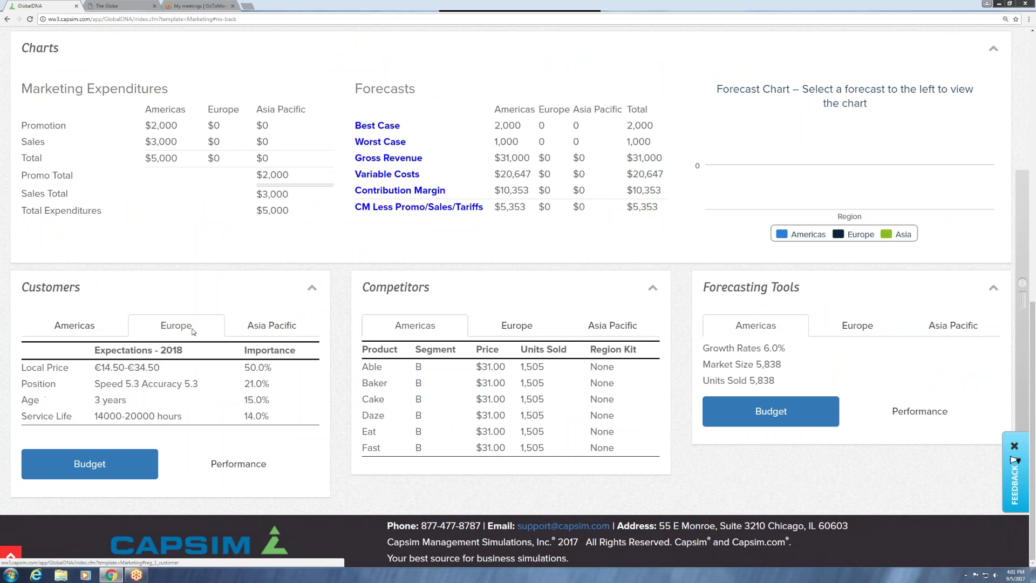
pyautogui.moveTo(125, 367)
pyautogui.mouseDown()
pyautogui.moveTo(139, 367)
pyautogui.moveTo(95, 367)
pyautogui.moveTo(139, 368)
pyautogui.mouseUp()
pyautogui.click(121, 367)
pyautogui.click(271, 325)
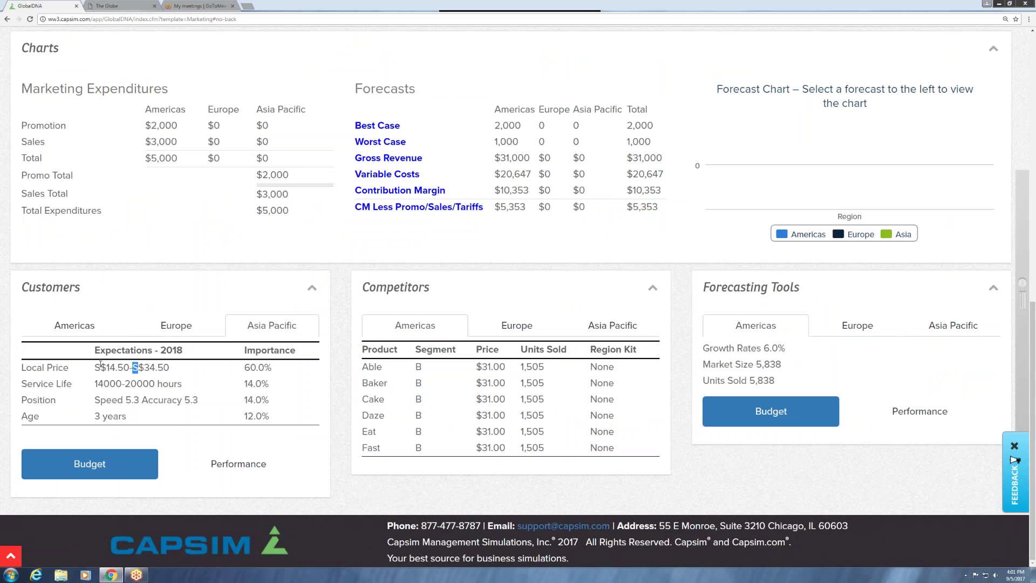
pyautogui.click(102, 326)
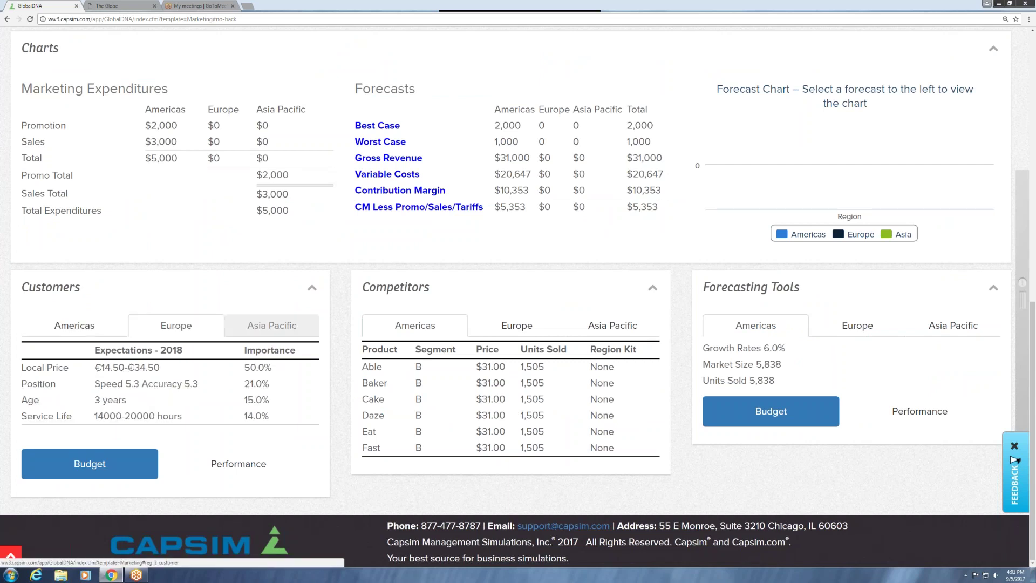
pyautogui.click(271, 324)
pyautogui.click(103, 367)
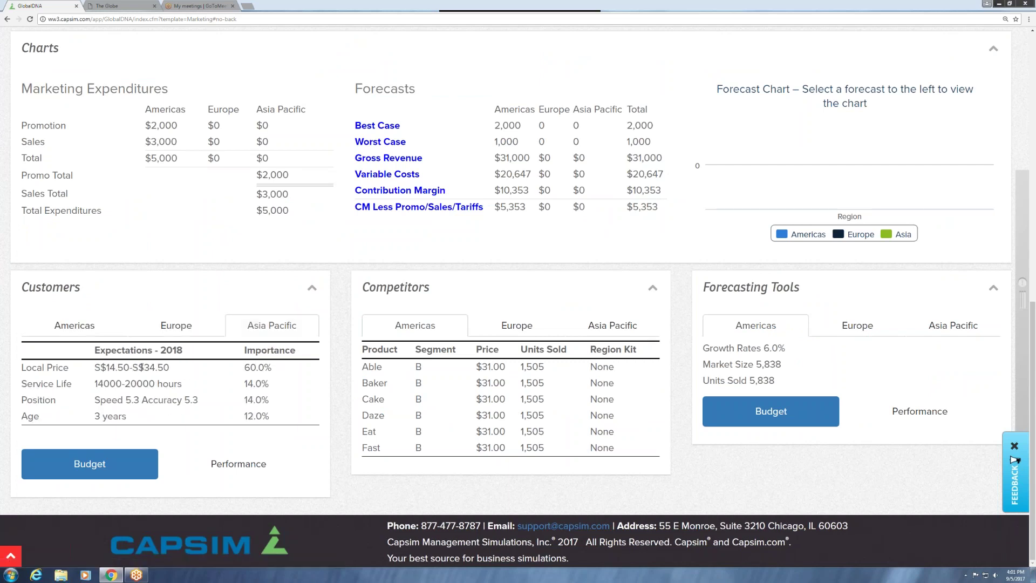
pyautogui.click(75, 326)
# Check Able's 2018 price against the Americas exchange rate in the regional details
pyautogui.scroll(3, 218, 309)
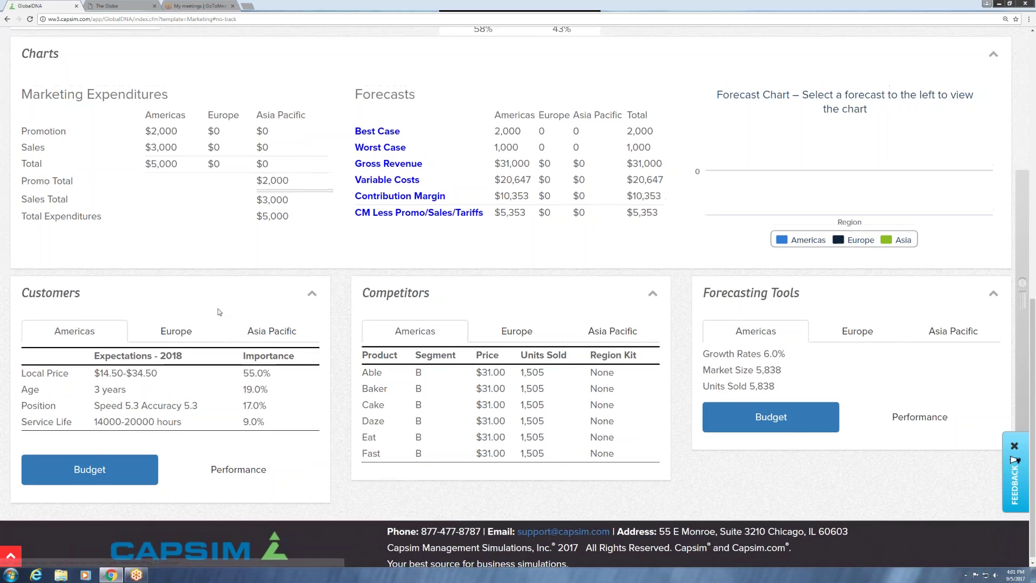
pyautogui.scroll(7, 518, 232)
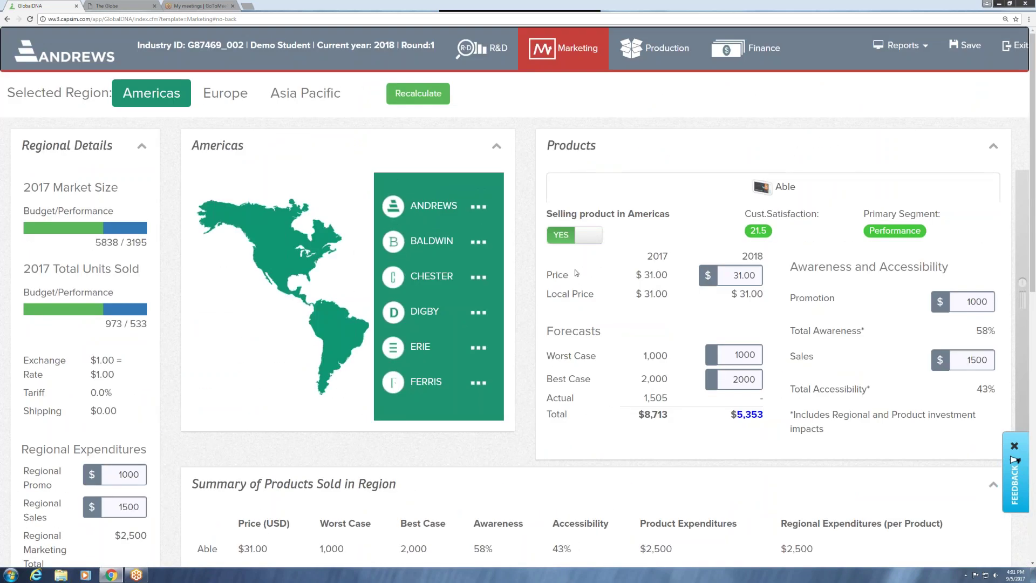
pyautogui.moveTo(733, 275); pyautogui.dragTo(774, 278)
pyautogui.moveTo(84, 363); pyautogui.dragTo(123, 376)
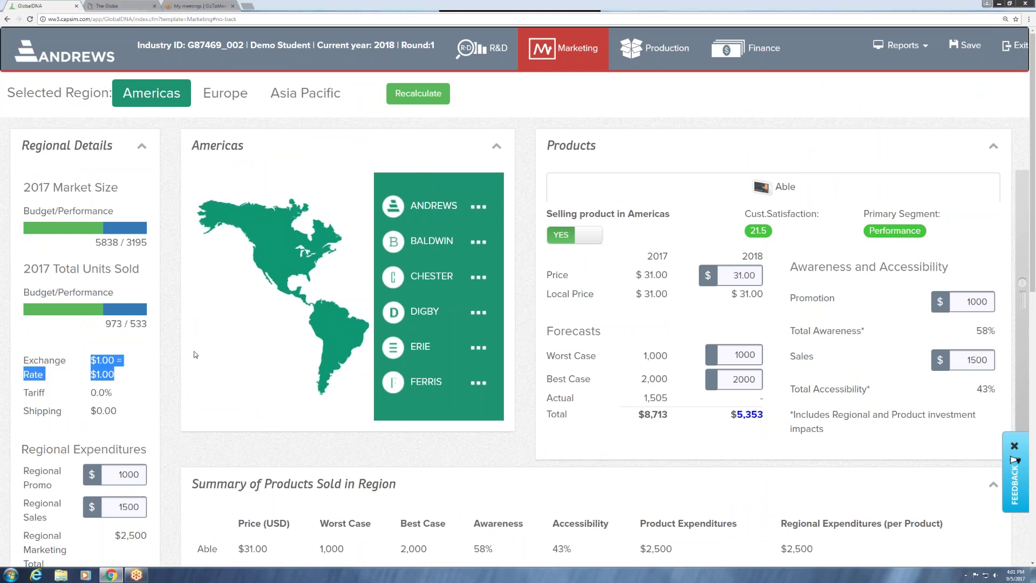
# Set Able's 2018 price in the Americas to $30.00 and recalculate the Marketing figures
pyautogui.doubleClick(725, 271)
pyautogui.write('30.00')
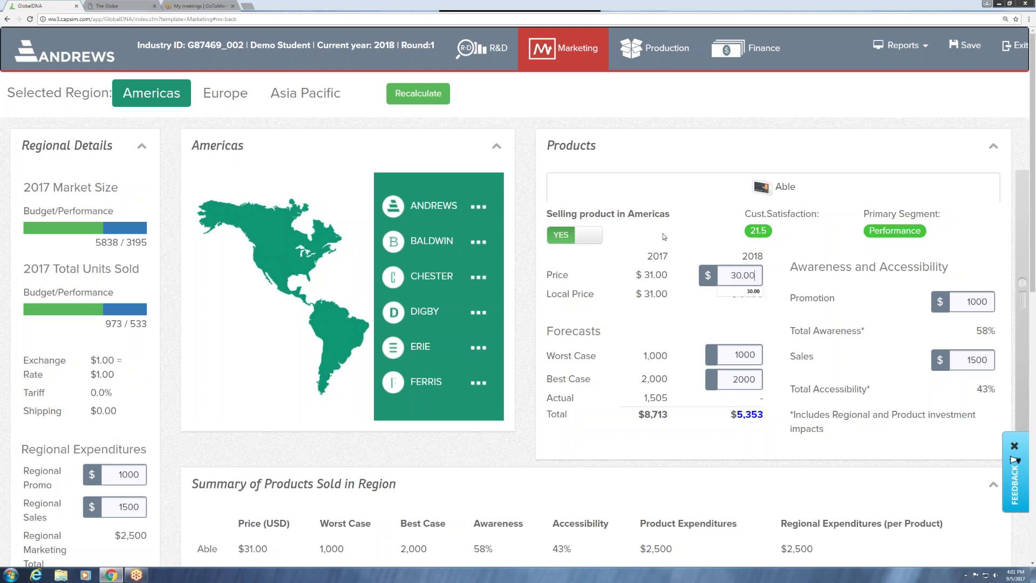
pyautogui.click(424, 100)
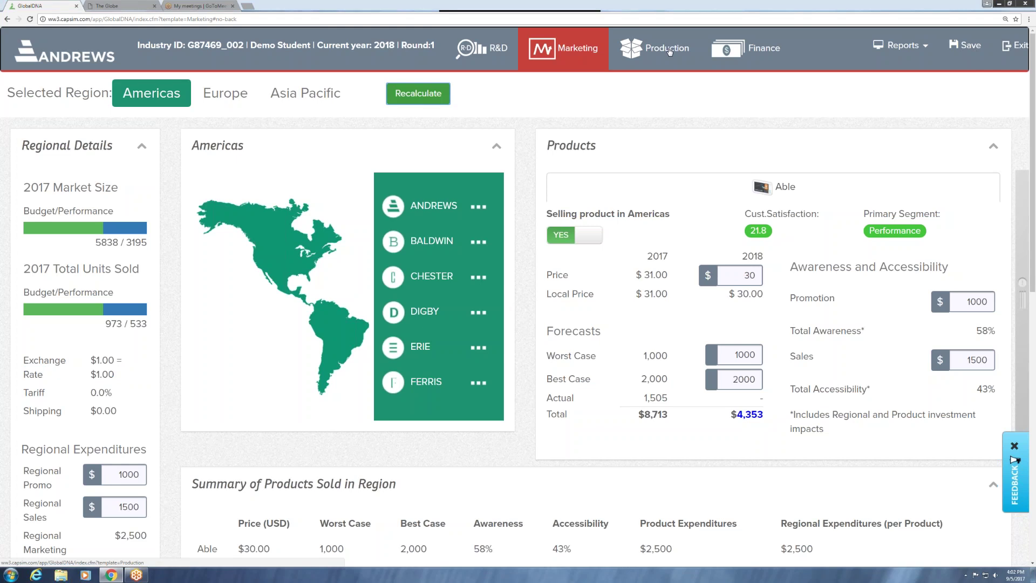
# Open the Production department and check Able's contribution margin in the cost breakdown
pyautogui.click(669, 52)
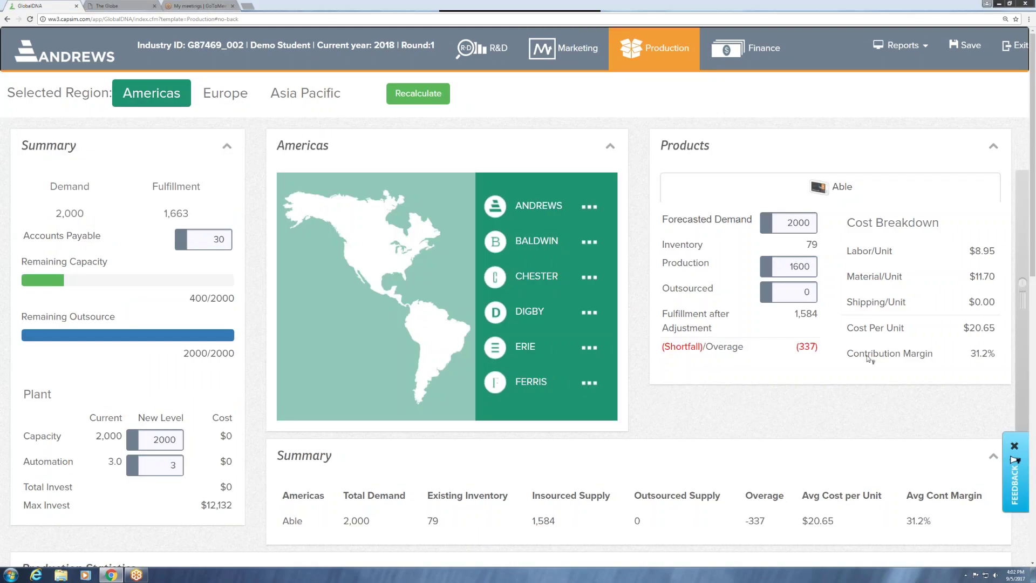
pyautogui.moveTo(849, 355); pyautogui.dragTo(956, 369)
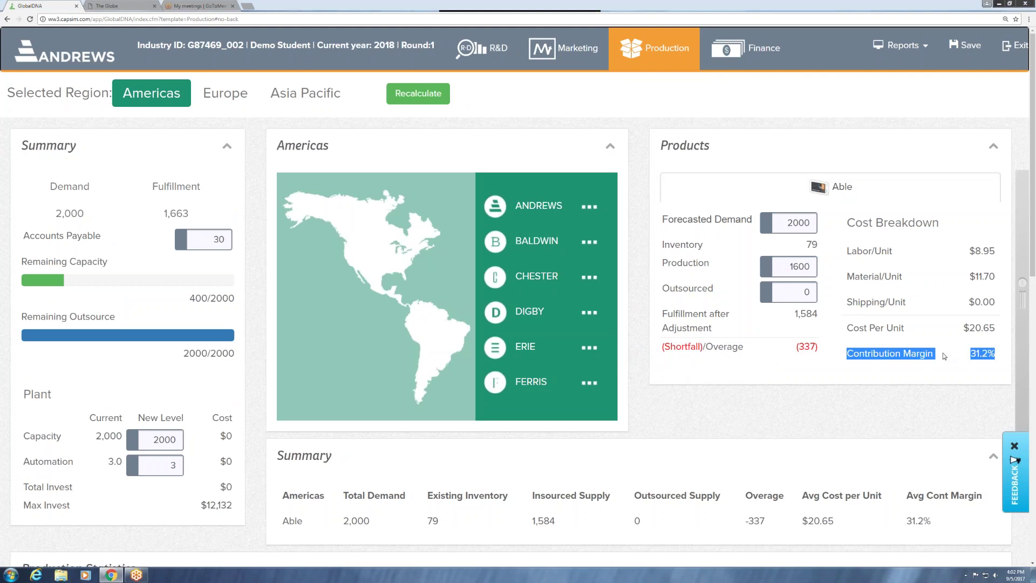
# Return to Marketing and check the local price range and its importance for Budget customers in the Americas
pyautogui.click(573, 52)
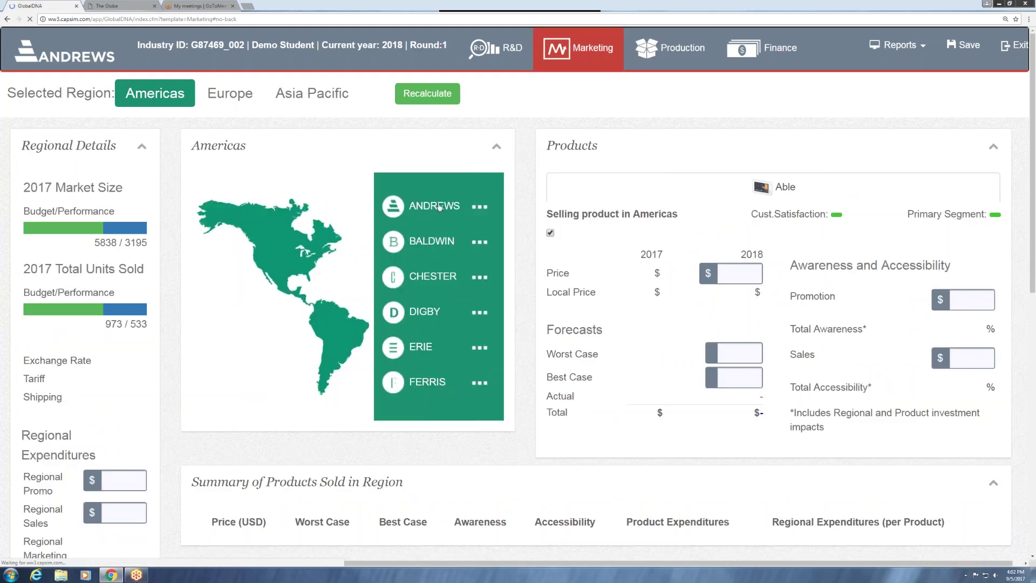
pyautogui.scroll(-1, 329, 329)
pyautogui.scroll(-10, 329, 329)
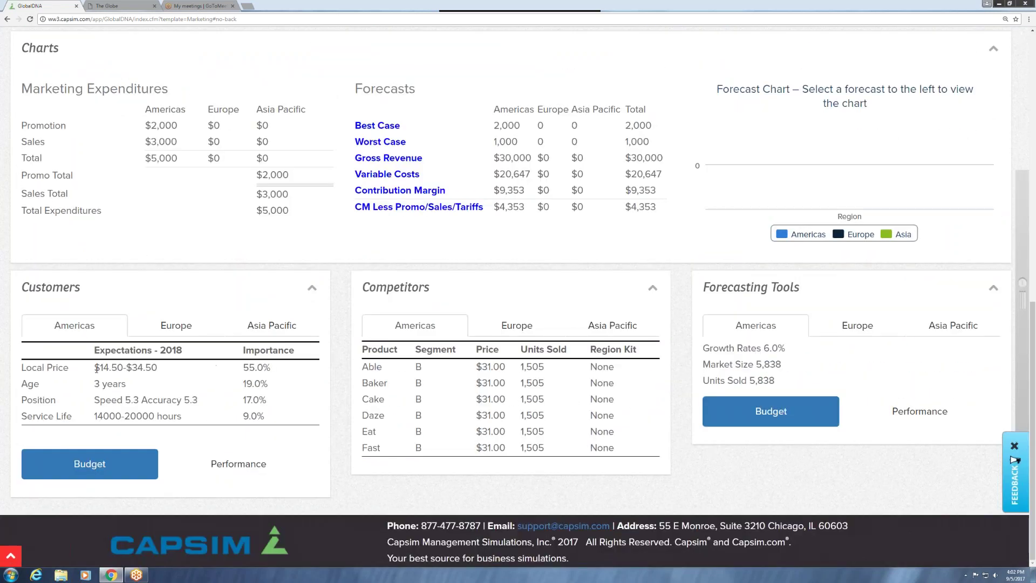
pyautogui.moveTo(94, 368); pyautogui.dragTo(271, 368)
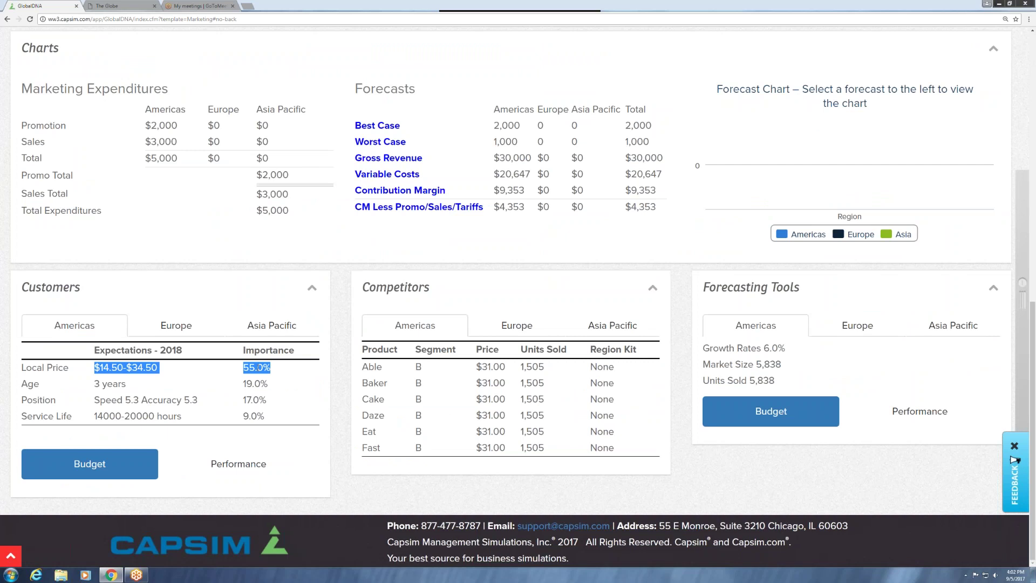
pyautogui.doubleClick(253, 368)
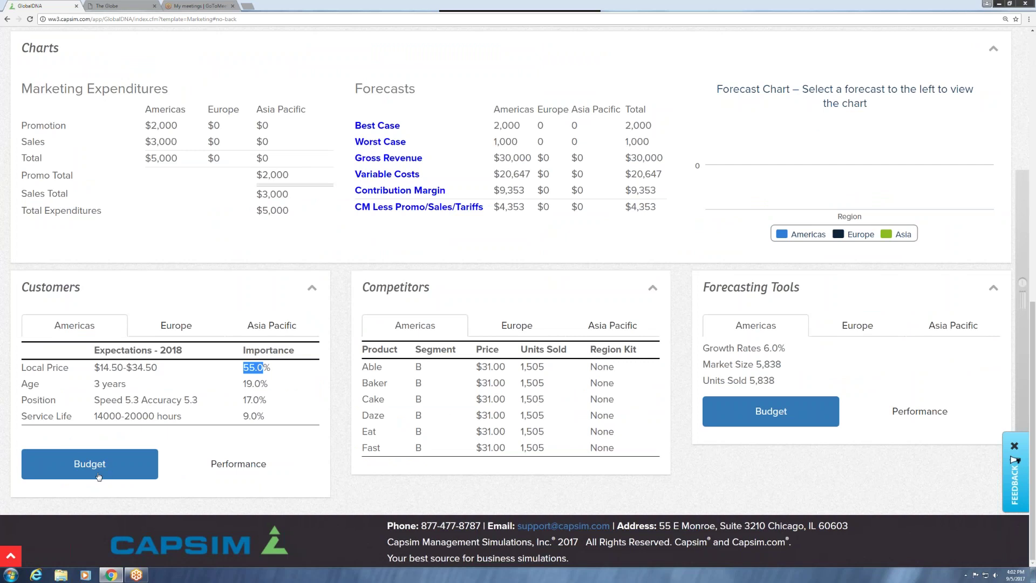
pyautogui.moveTo(244, 367); pyautogui.dragTo(272, 367)
pyautogui.click(156, 365)
# Review the Performance customers' Americas expectations for local price, position, age and service life with their importance
pyautogui.click(216, 469)
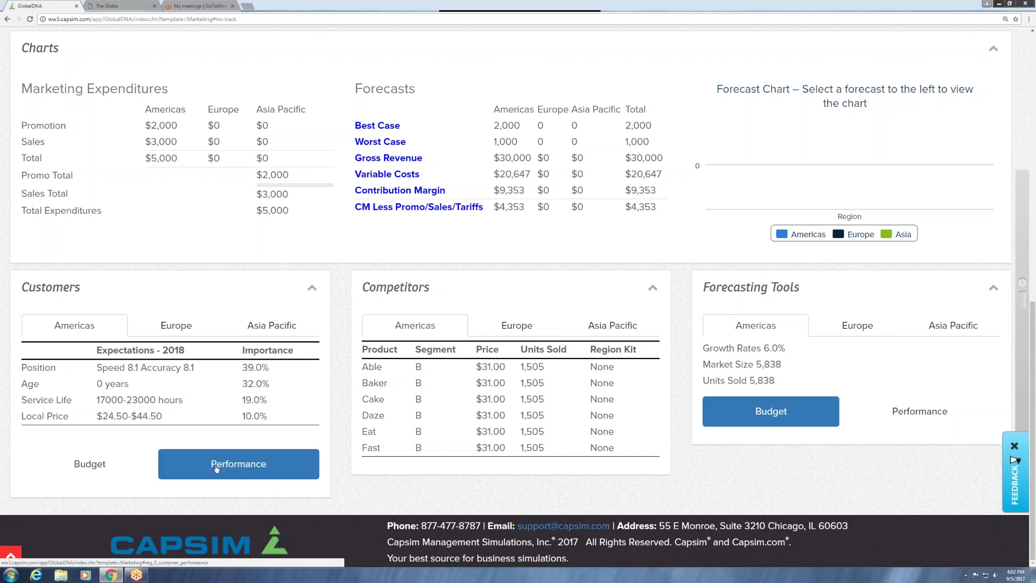
pyautogui.moveTo(96, 416); pyautogui.dragTo(268, 416)
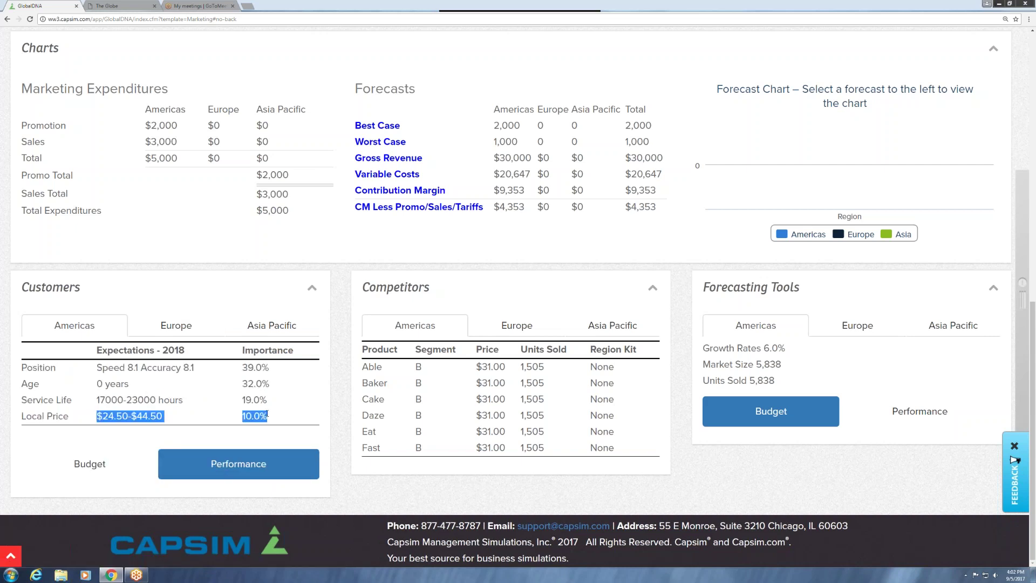
pyautogui.moveTo(93, 367); pyautogui.dragTo(275, 367)
pyautogui.moveTo(92, 384); pyautogui.dragTo(278, 384)
pyautogui.moveTo(97, 400); pyautogui.dragTo(282, 403)
pyautogui.moveTo(97, 415); pyautogui.dragTo(141, 416)
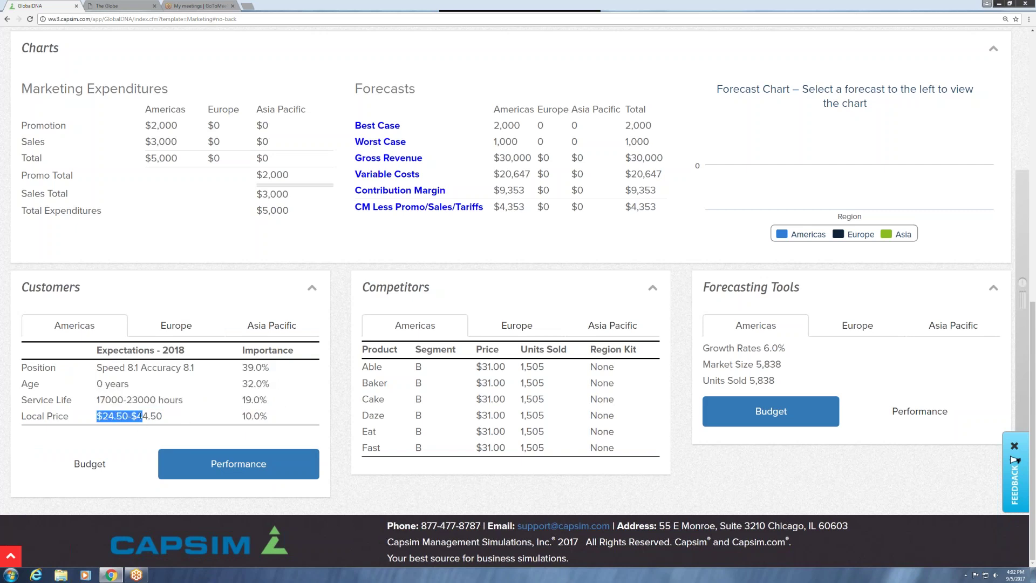
pyautogui.click(122, 397)
pyautogui.moveTo(98, 366); pyautogui.dragTo(273, 399)
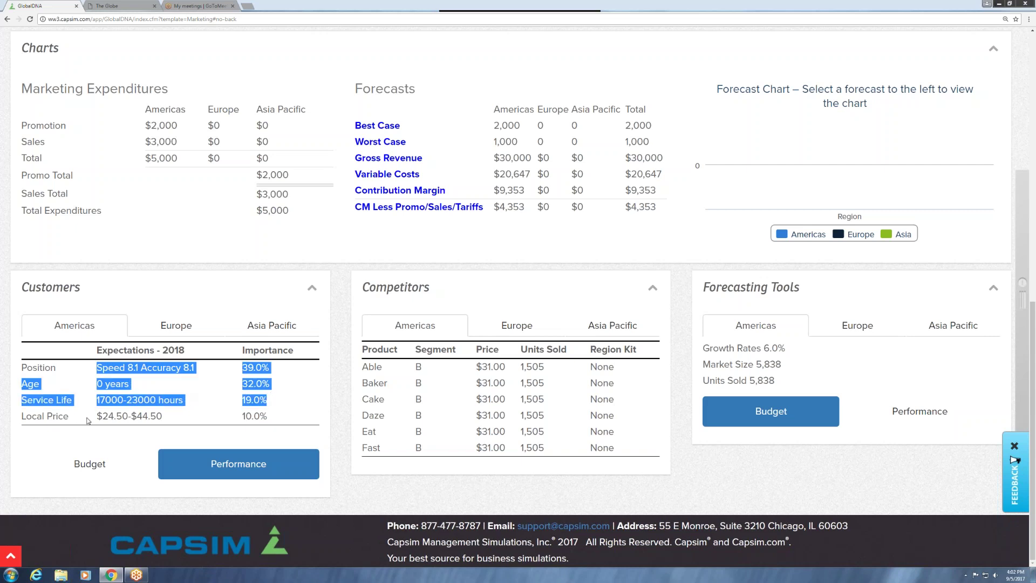
# Check the upper limit of the Performance customers' local price range, and return to the Budget expectations
pyautogui.moveTo(96, 416); pyautogui.dragTo(167, 418)
pyautogui.doubleClick(149, 416)
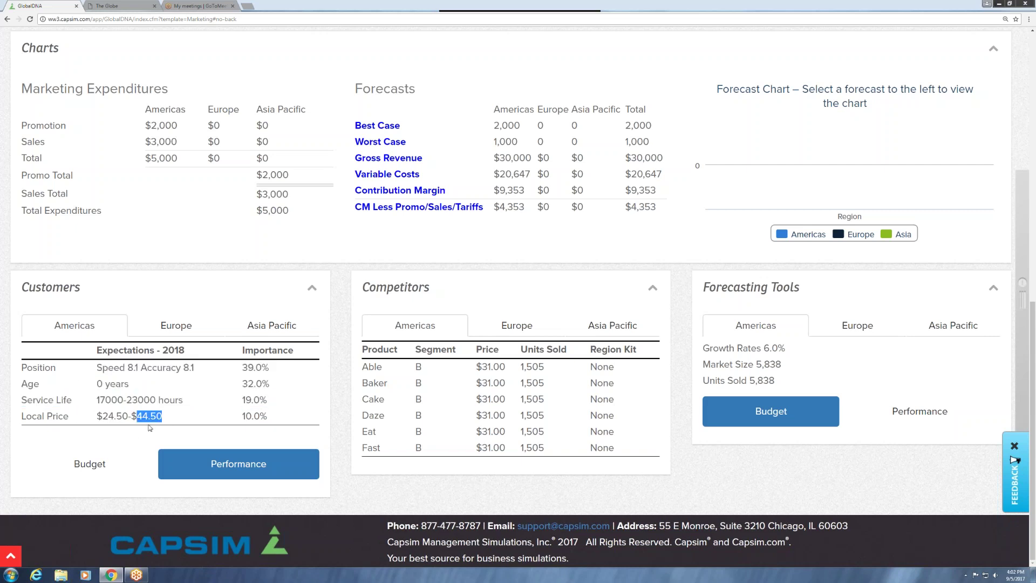
pyautogui.click(183, 416)
pyautogui.doubleClick(141, 415)
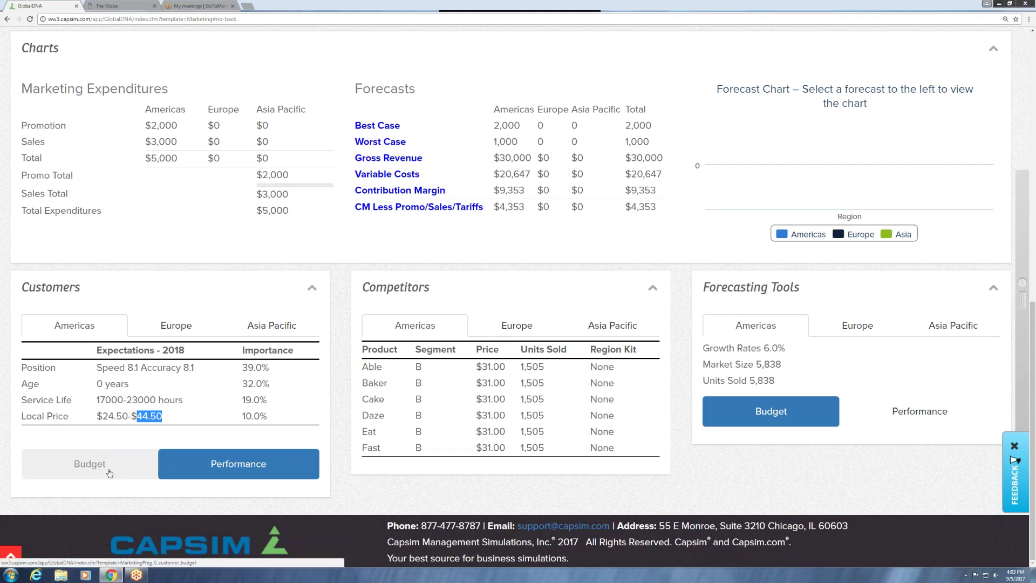
pyautogui.click(109, 469)
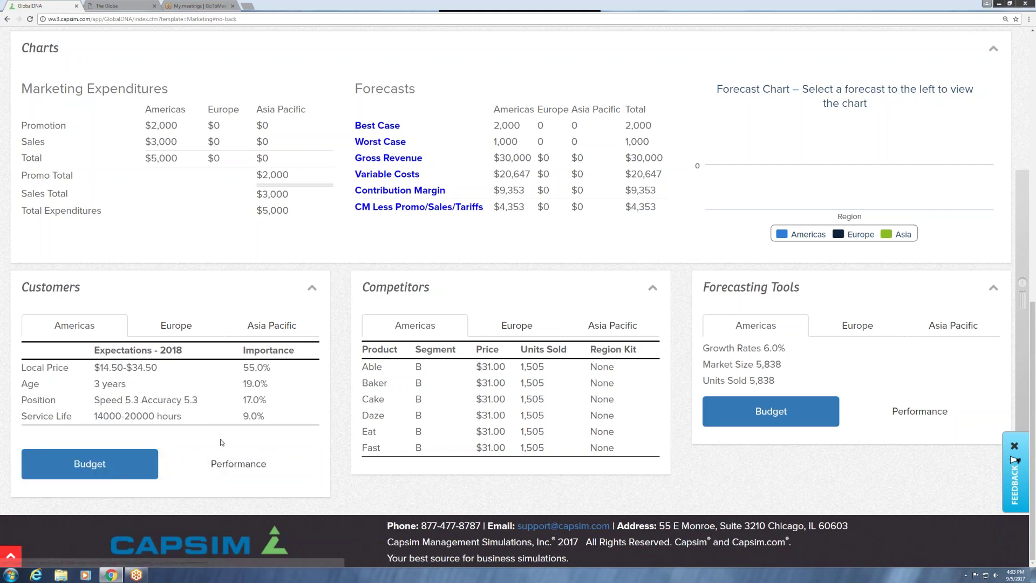
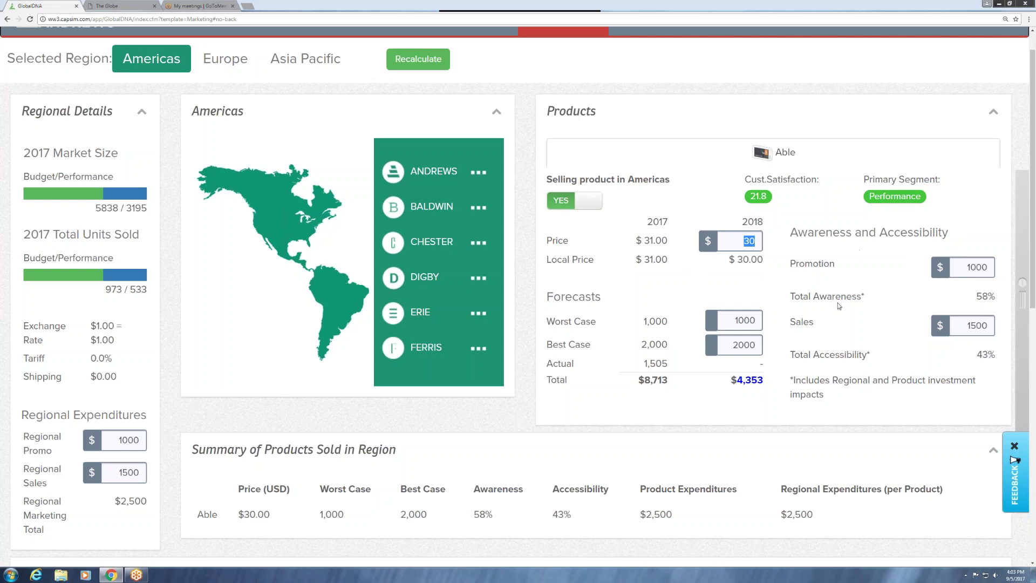
# Examine Able's promotion and accessibility entries and the footnote on regional and product investment impacts
pyautogui.scroll(-1, 840, 306)
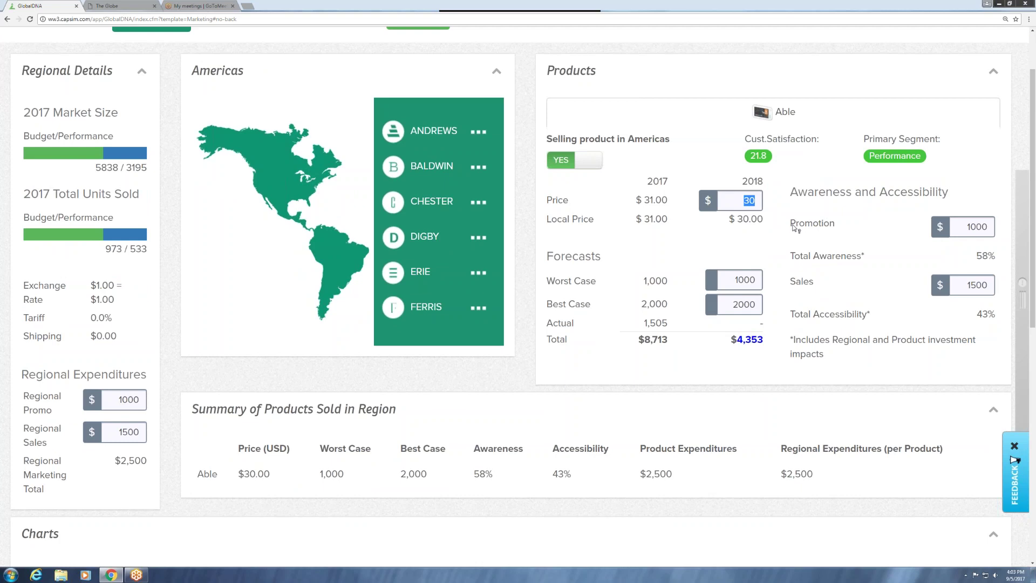
pyautogui.doubleClick(813, 226)
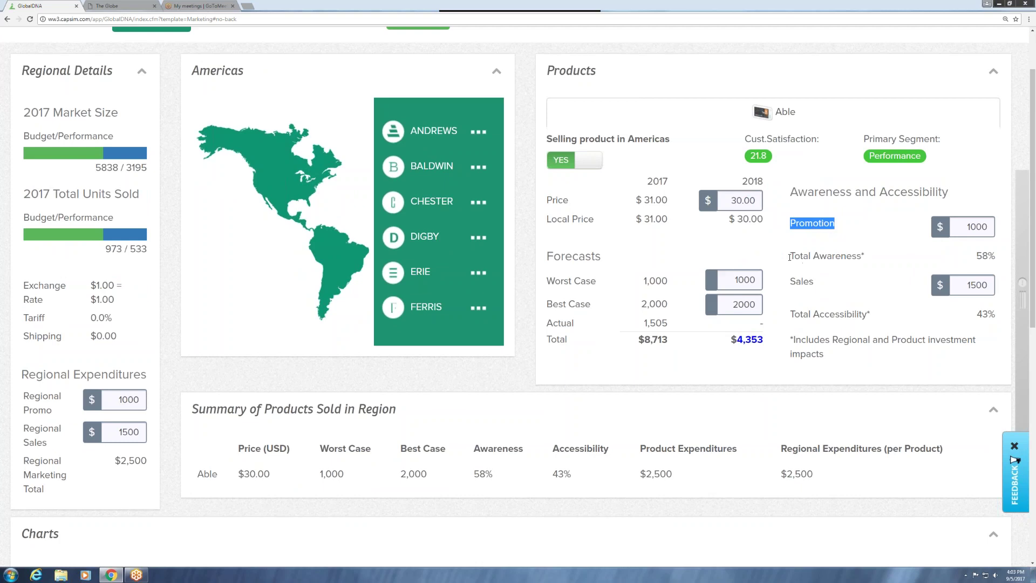
pyautogui.moveTo(794, 314); pyautogui.dragTo(925, 340)
pyautogui.click(837, 342)
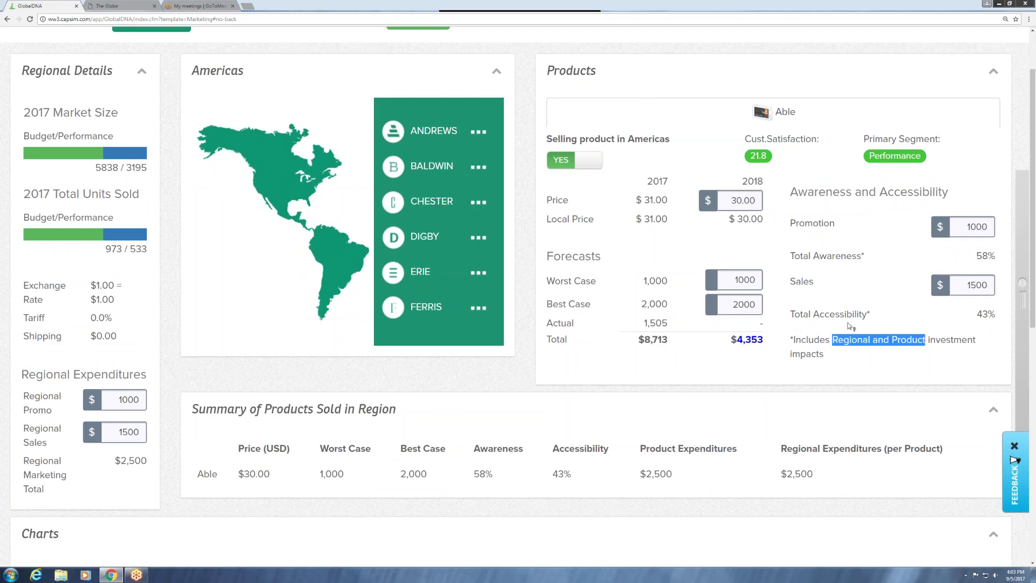
pyautogui.hotkey('ctrl', 'shift', 'Left')
pyautogui.hotkey('ctrl', 'shift', 'Left')
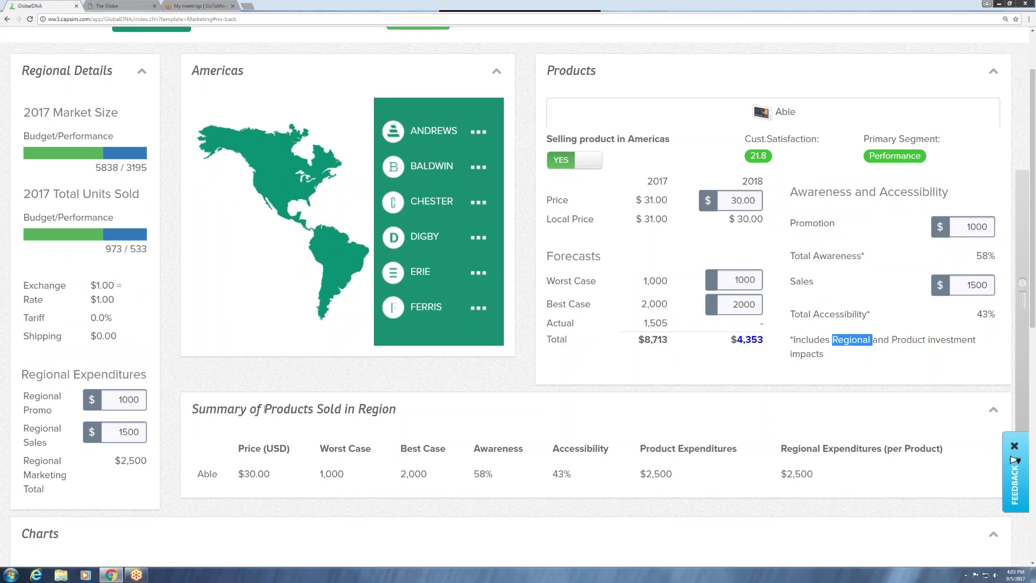
# Compare the regional expenditures with Able's product-level awareness and accessibility investments
pyautogui.moveTo(5, 367); pyautogui.dragTo(65, 489)
pyautogui.click(345, 367)
pyautogui.moveTo(806, 202); pyautogui.dragTo(966, 342)
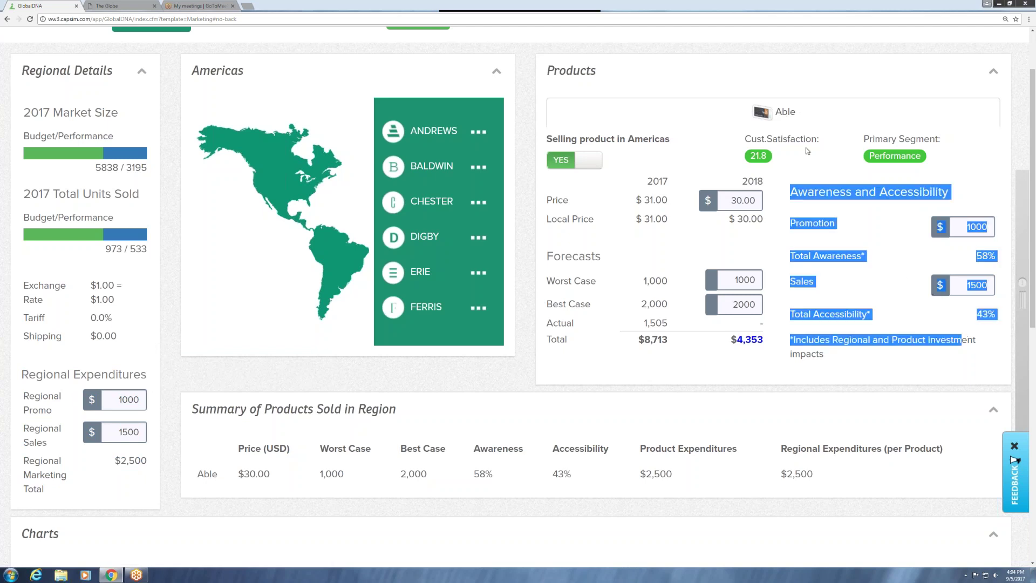
pyautogui.click(803, 196)
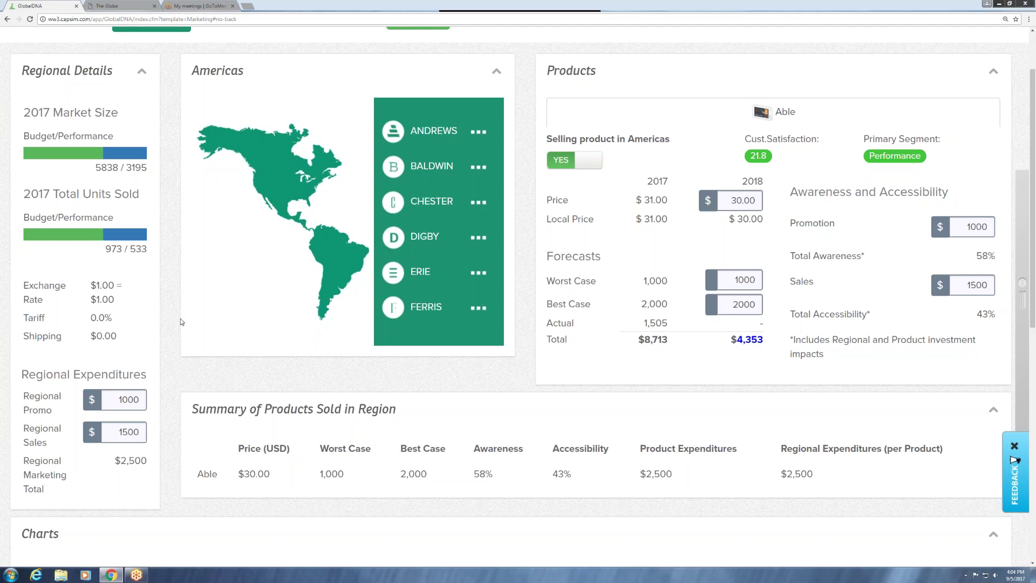
# Set both the regional promo and regional sales expenditures for the Americas to 0
pyautogui.doubleClick(126, 400)
pyautogui.write('0')
pyautogui.press('Tab')
pyautogui.write('0')
# Set Able's promotion and sales budgets to 2000 each and recalculate the Marketing figures
pyautogui.doubleClick(974, 227)
pyautogui.write('2000')
pyautogui.scroll(-1, 540, 334)
pyautogui.doubleClick(977, 271)
pyautogui.write('2000')
pyautogui.press('Return')
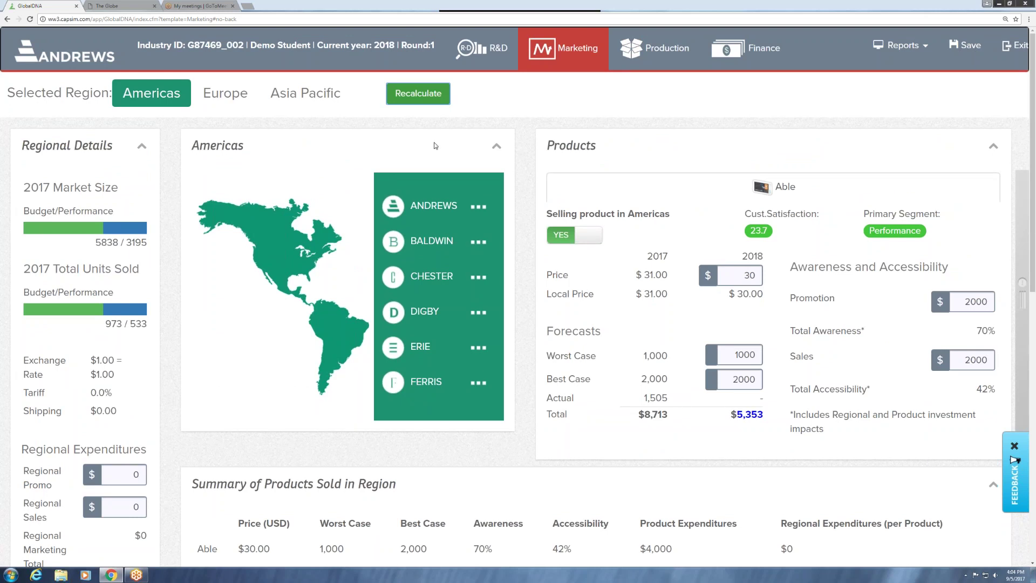
# Look over Able's specifications in R&D, and check its promotion and sales budgets, total awareness and total accessibility in Marketing
pyautogui.click(499, 51)
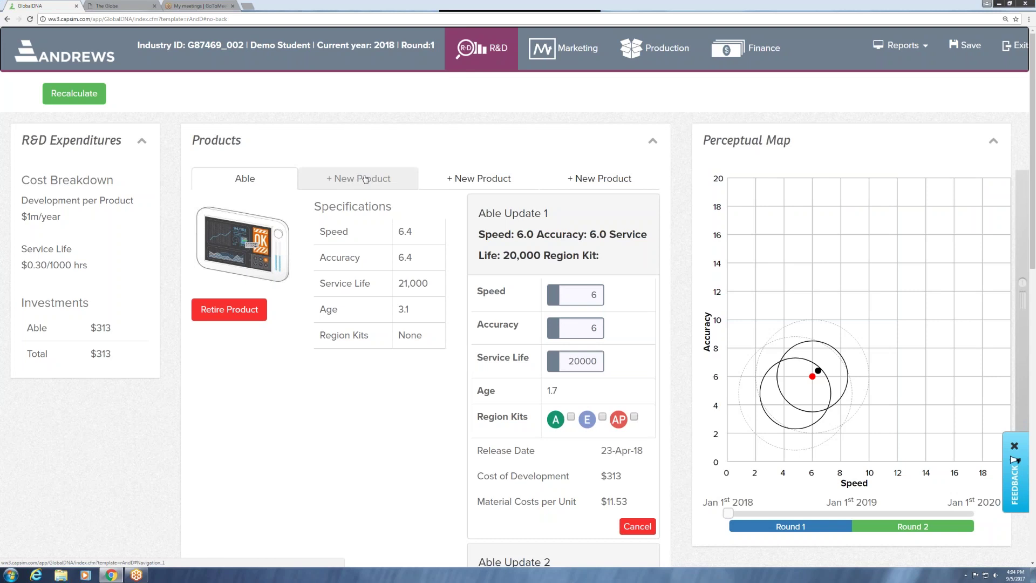
pyautogui.click(580, 54)
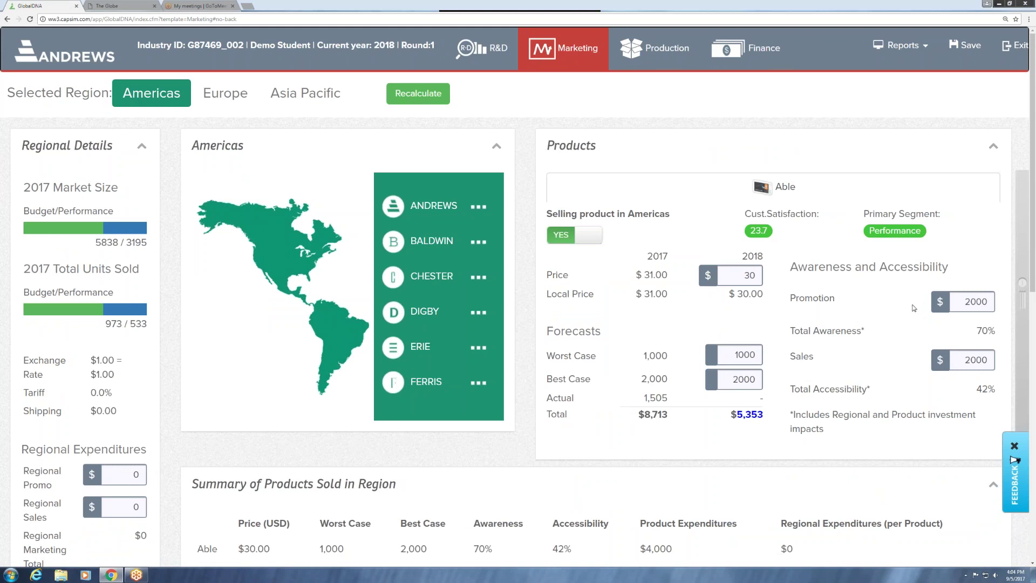
pyautogui.doubleClick(971, 300)
pyautogui.moveTo(966, 358); pyautogui.dragTo(1007, 360)
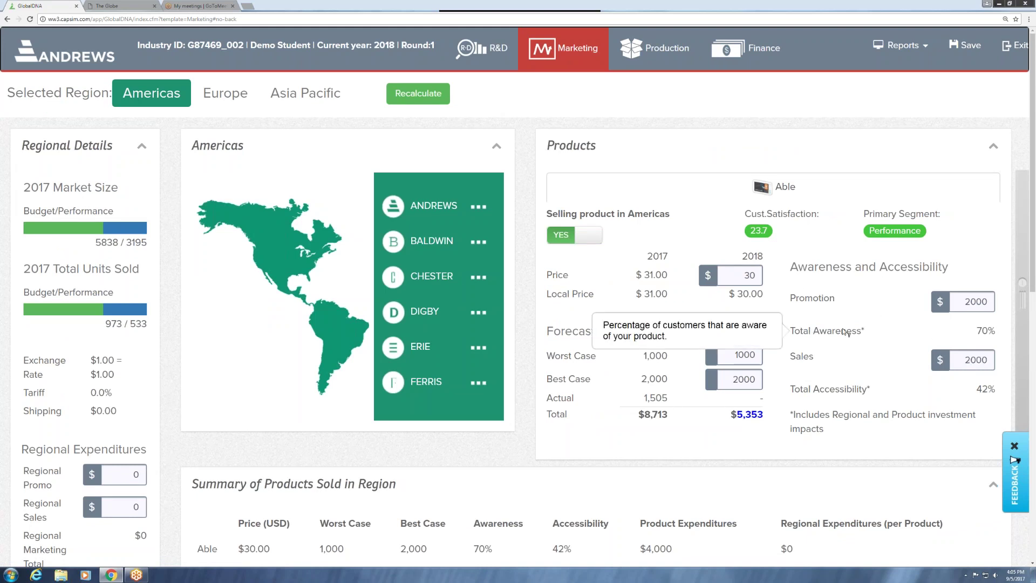
pyautogui.click(963, 335)
pyautogui.moveTo(973, 331); pyautogui.dragTo(1001, 332)
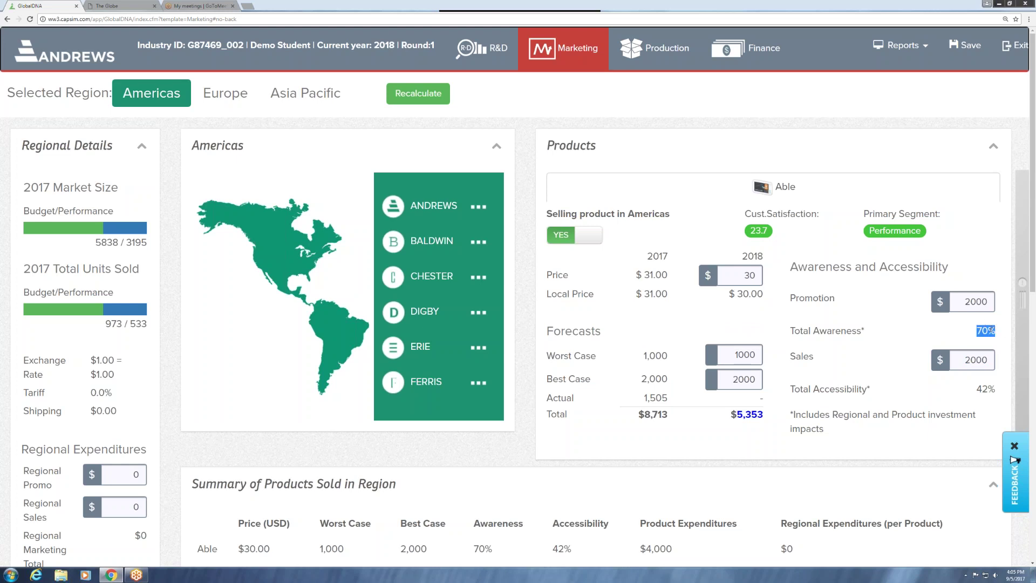
pyautogui.moveTo(971, 390); pyautogui.dragTo(996, 389)
pyautogui.click(982, 330)
pyautogui.moveTo(972, 389); pyautogui.dragTo(986, 389)
# Review Able's 2018 price and its worst and best case forecasts, continuing to the charts and customer expectations
pyautogui.click(745, 275)
pyautogui.doubleClick(753, 275)
pyautogui.scroll(-1, 757, 288)
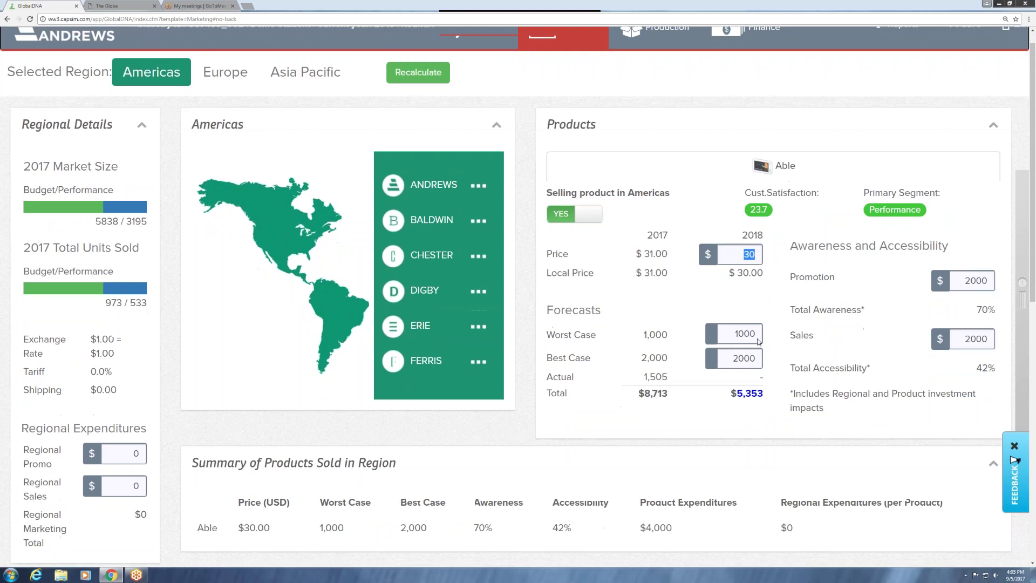
pyautogui.press('Tab')
pyautogui.press('Tab')
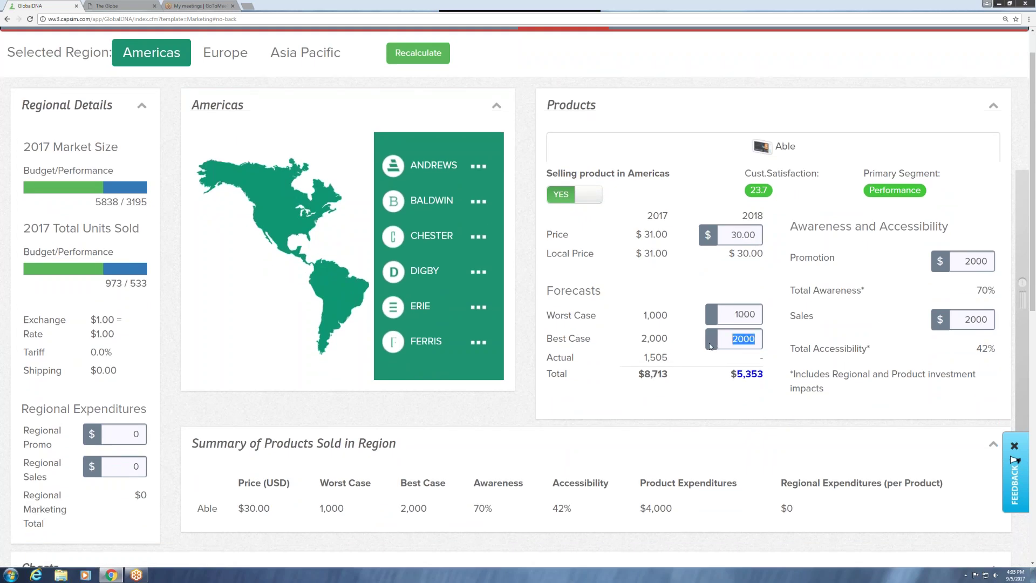
pyautogui.scroll(-9, 714, 346)
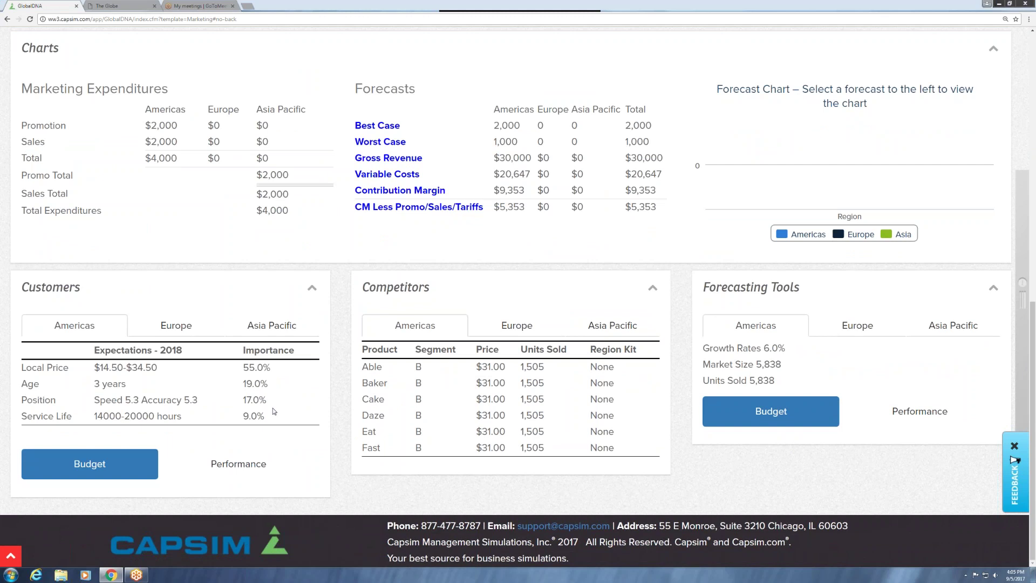
# Switch to The Globe report and find Able's units sold on the Production Analysis page
pyautogui.hotkey('ctrl', 'Tab')
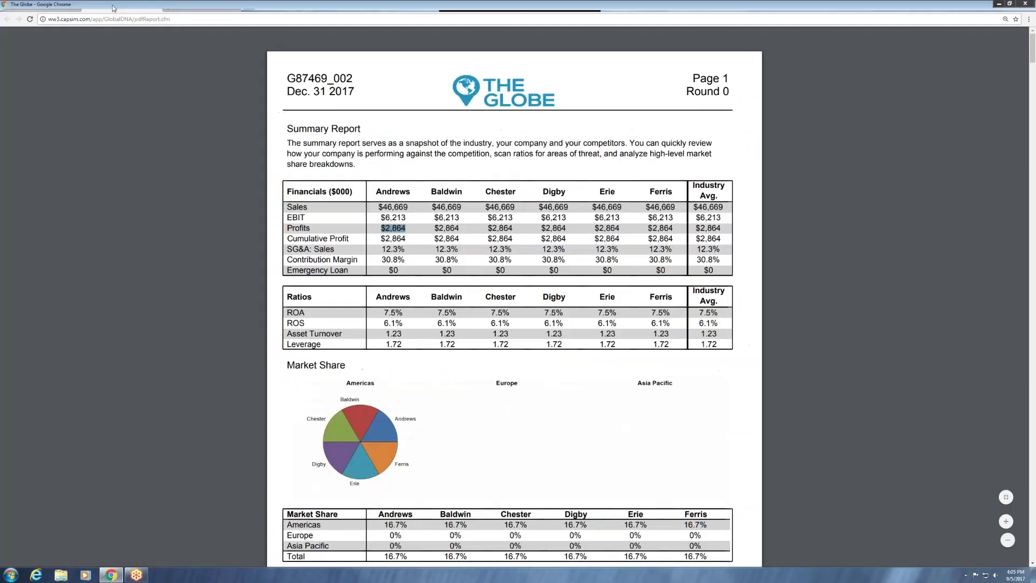
pyautogui.scroll(-20, 418, 286)
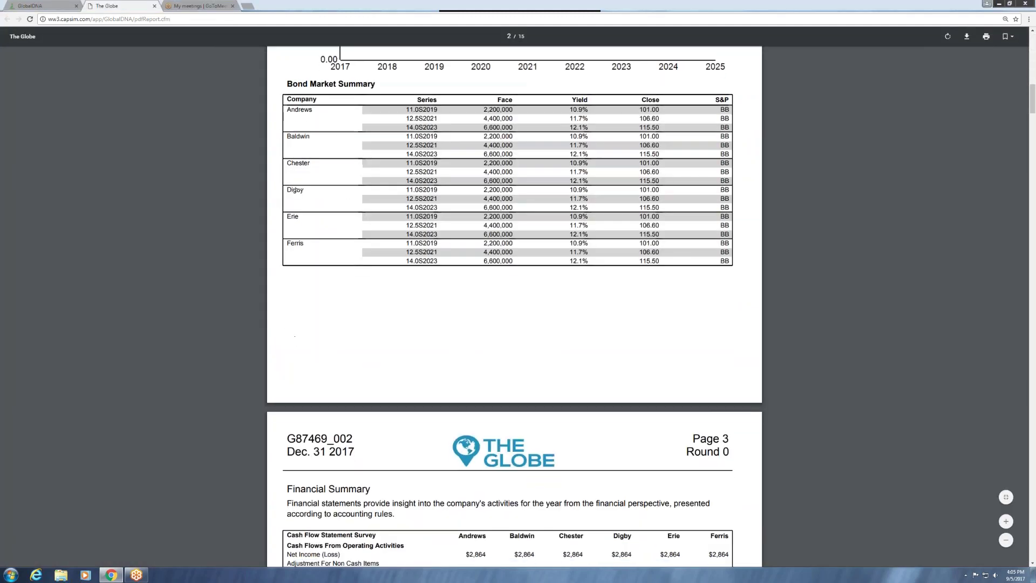
pyautogui.scroll(-20, 514, 307)
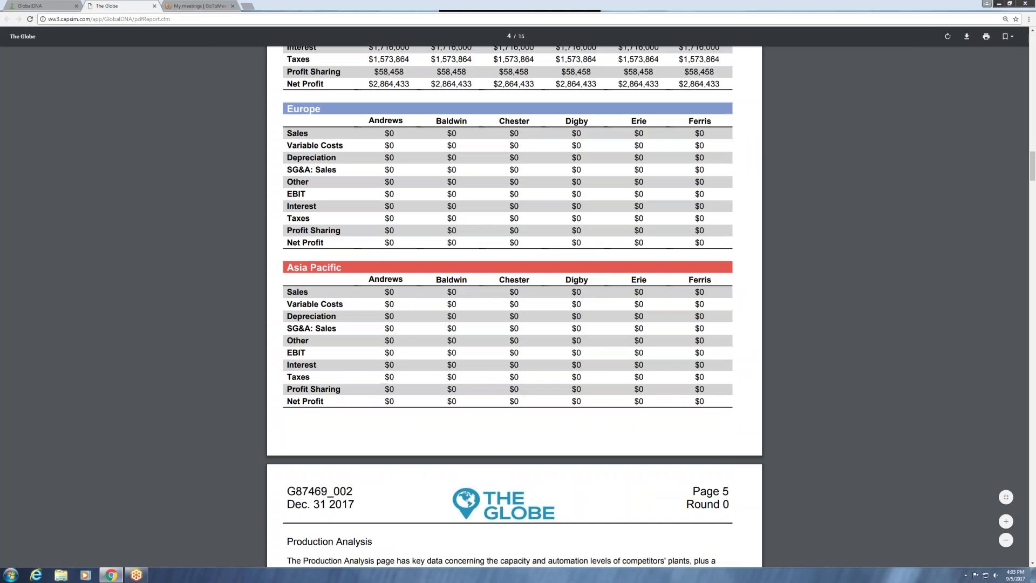
pyautogui.scroll(-6, 376, 235)
pyautogui.scroll(3, 376, 235)
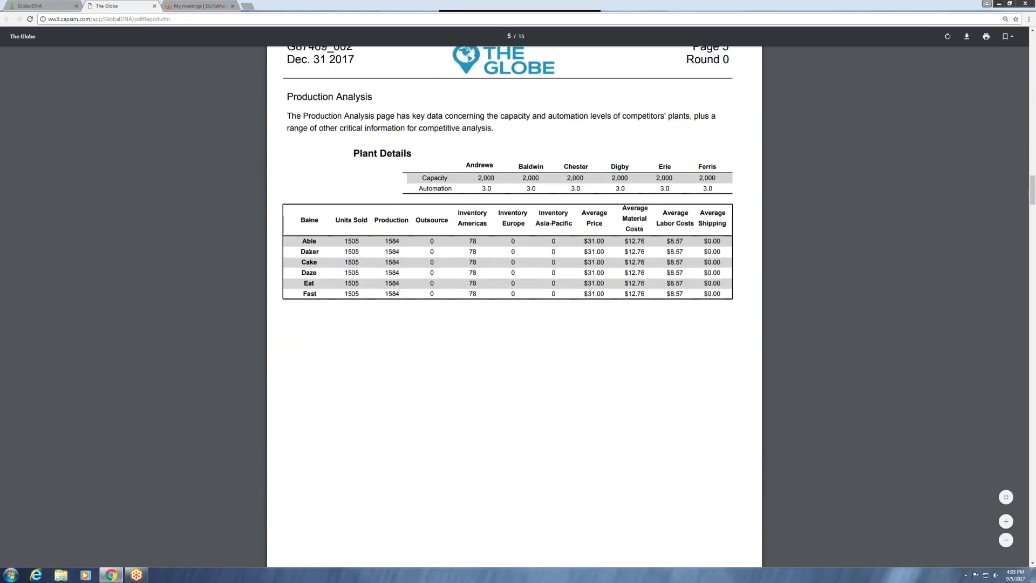
pyautogui.doubleClick(352, 242)
pyautogui.doubleClick(352, 242)
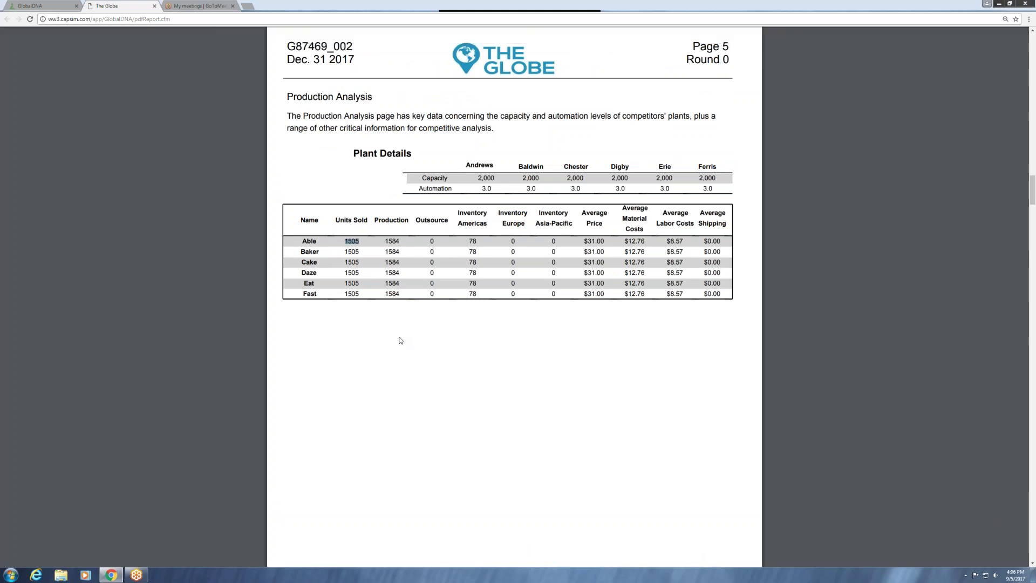
# Review the Top Products in Budget and Top Products in Performance tables in the report's Product Analysis pages
pyautogui.scroll(-8, 381, 340)
pyautogui.scroll(-3, 386, 332)
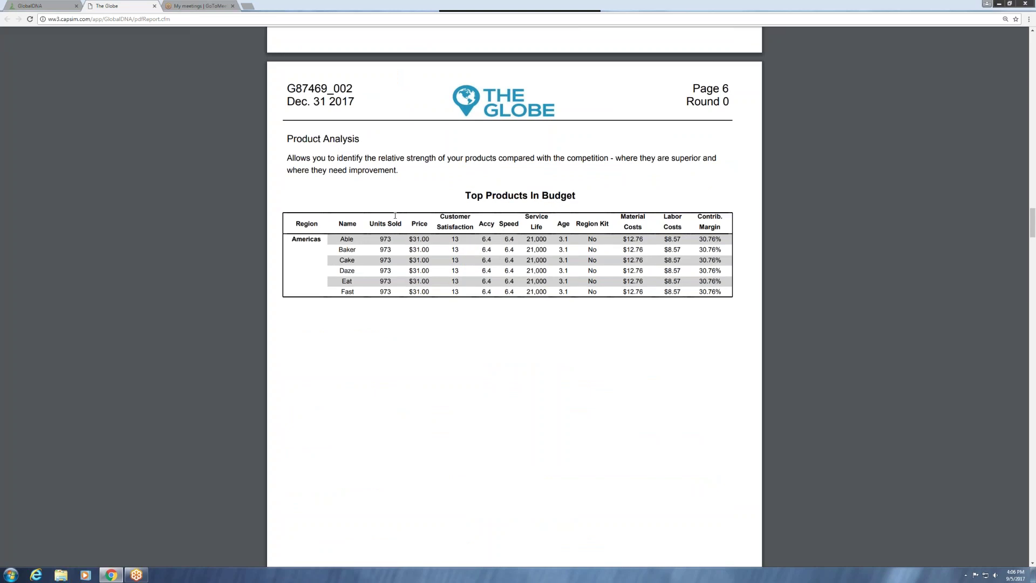
pyautogui.tripleClick(553, 192)
pyautogui.scroll(-10, 485, 304)
pyautogui.tripleClick(561, 319)
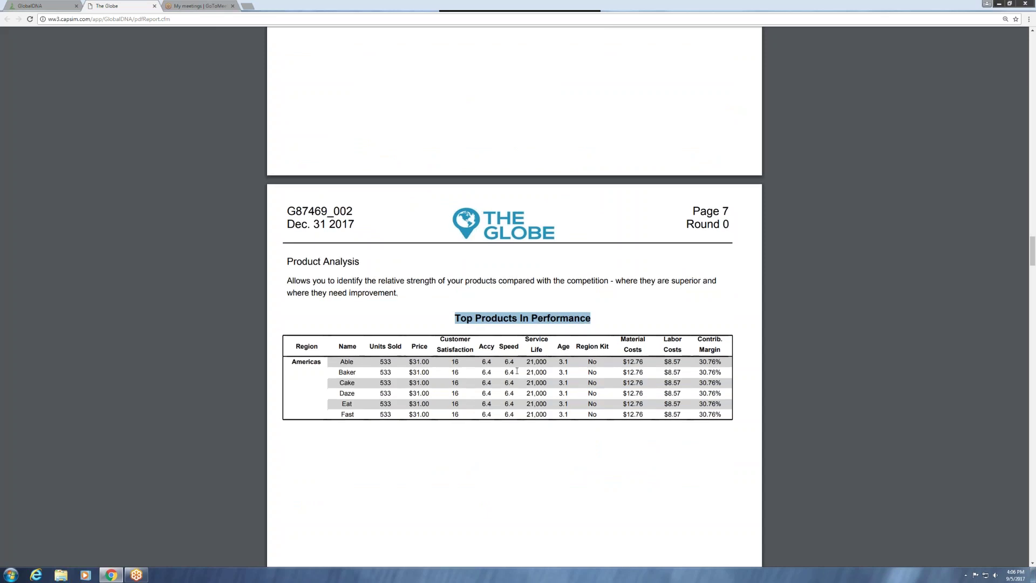
pyautogui.scroll(-3, 517, 371)
pyautogui.moveTo(290, 201); pyautogui.dragTo(726, 254)
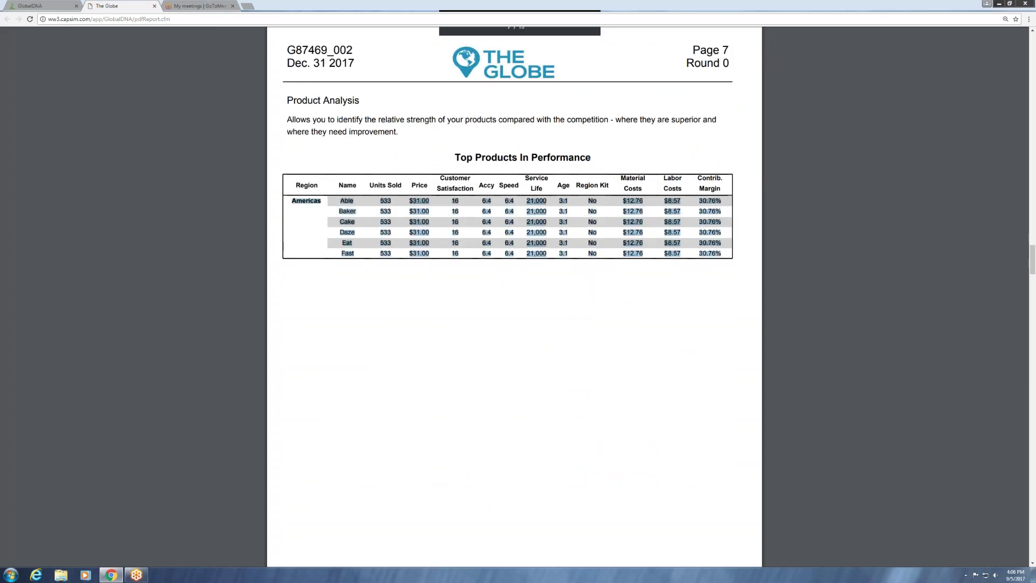
pyautogui.click(413, 318)
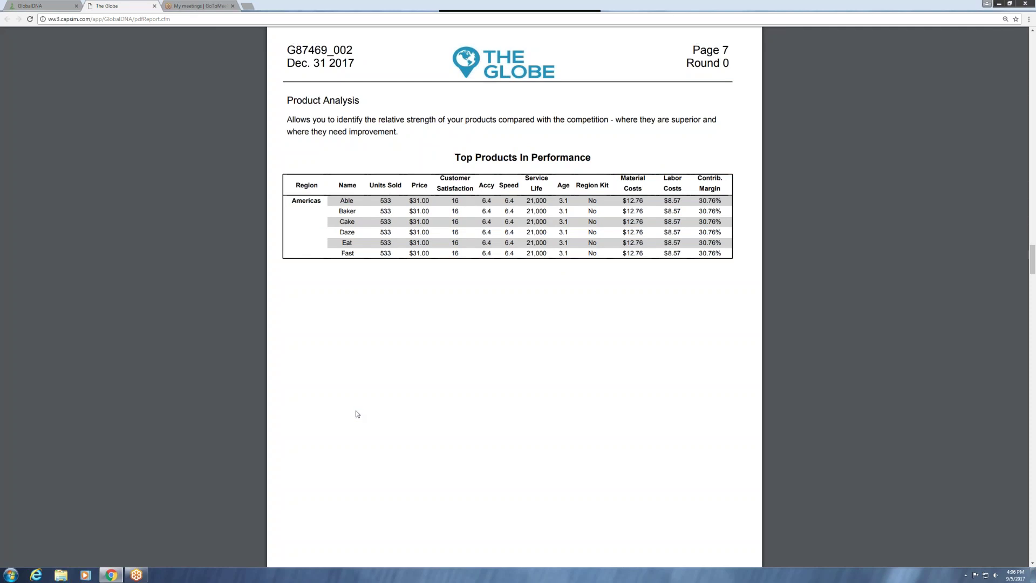
# Check the Americas Budget total demand in The Globe, and the segment's growth rate and market size in Marketing's Forecasting Tools
pyautogui.scroll(-10, 391, 429)
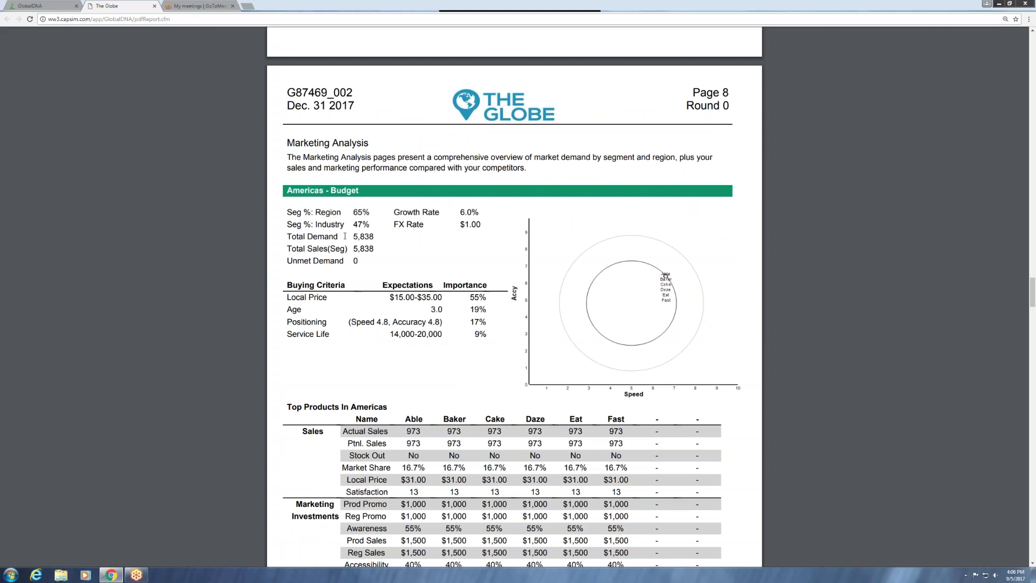
pyautogui.moveTo(350, 237); pyautogui.dragTo(386, 240)
pyautogui.hotkey('ctrl', 'shift', 'Tab')
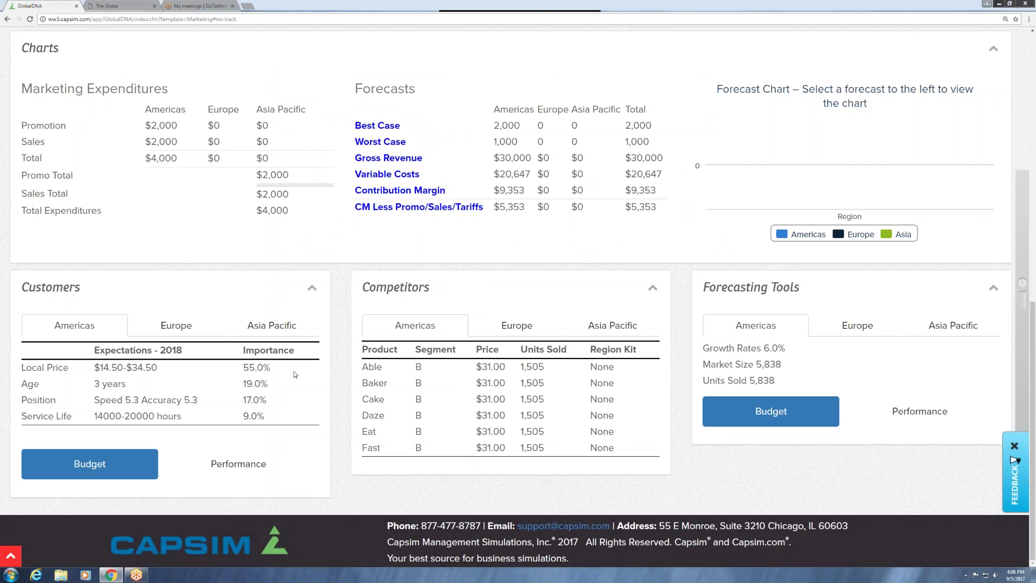
pyautogui.tripleClick(732, 287)
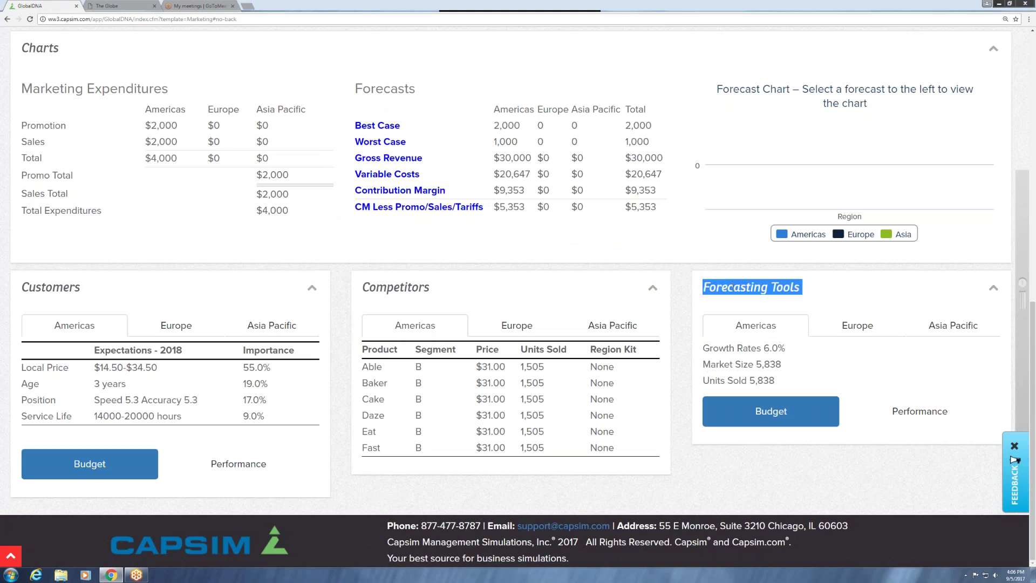
pyautogui.moveTo(756, 364); pyautogui.dragTo(782, 364)
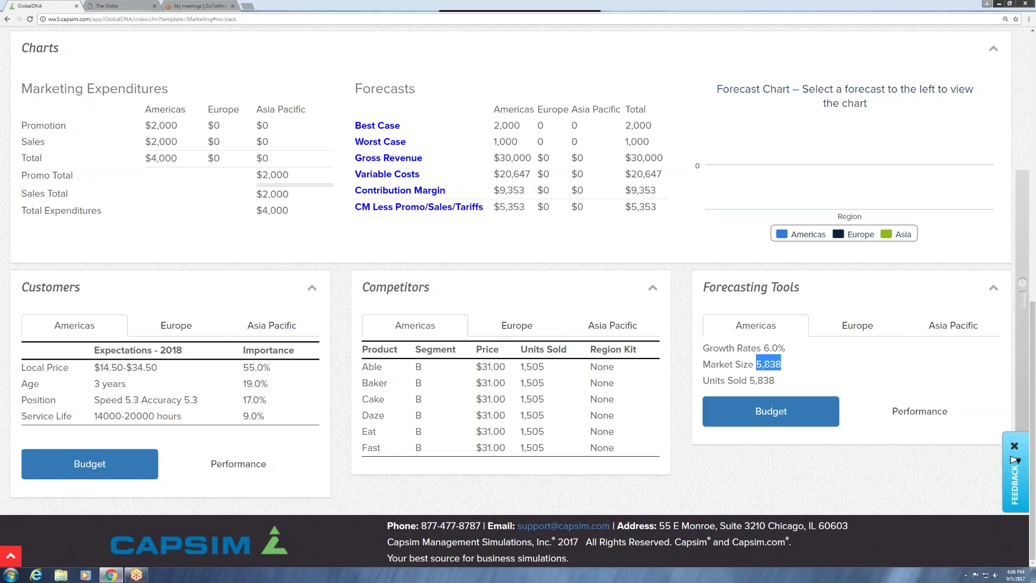
pyautogui.tripleClick(743, 348)
pyautogui.doubleClick(775, 364)
# Open Calculator and multiply the Americas Budget market size of 5838 by 1.06
pyautogui.click(11, 575)
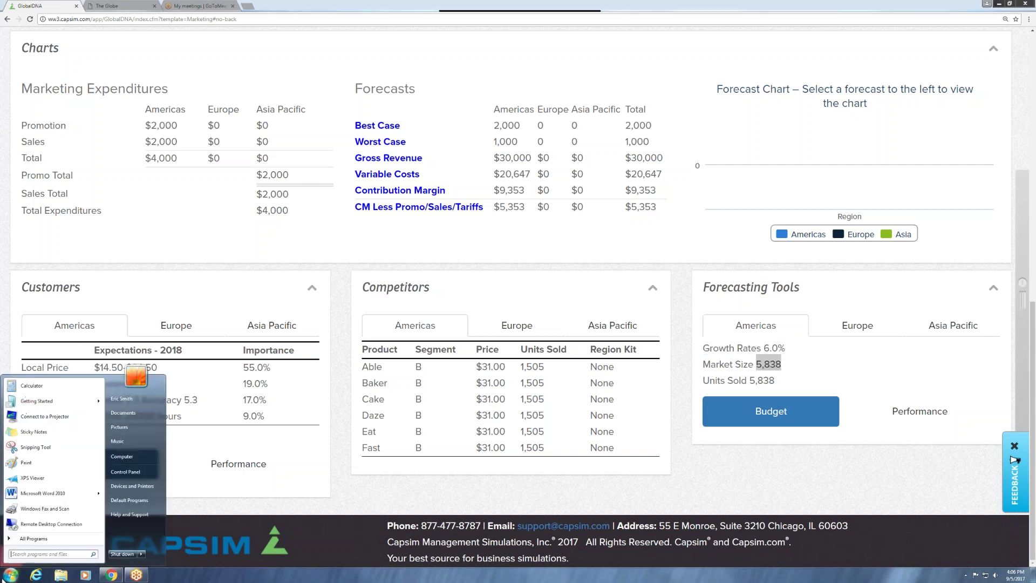
pyautogui.click(45, 399)
pyautogui.moveTo(765, 175); pyautogui.dragTo(917, 162)
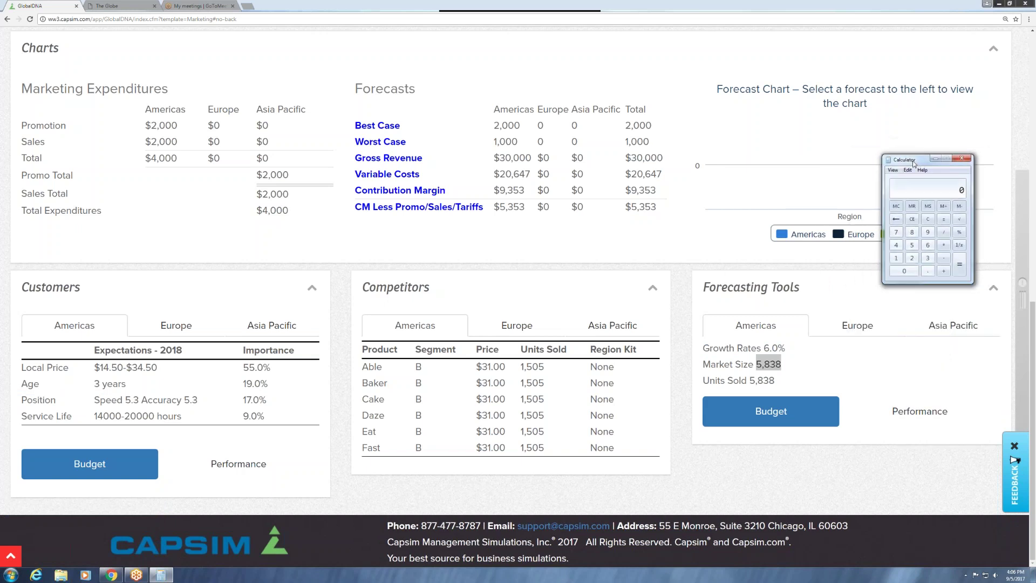
pyautogui.write('5838')
pyautogui.write('1.06')
pyautogui.moveTo(893, 161); pyautogui.dragTo(718, 168)
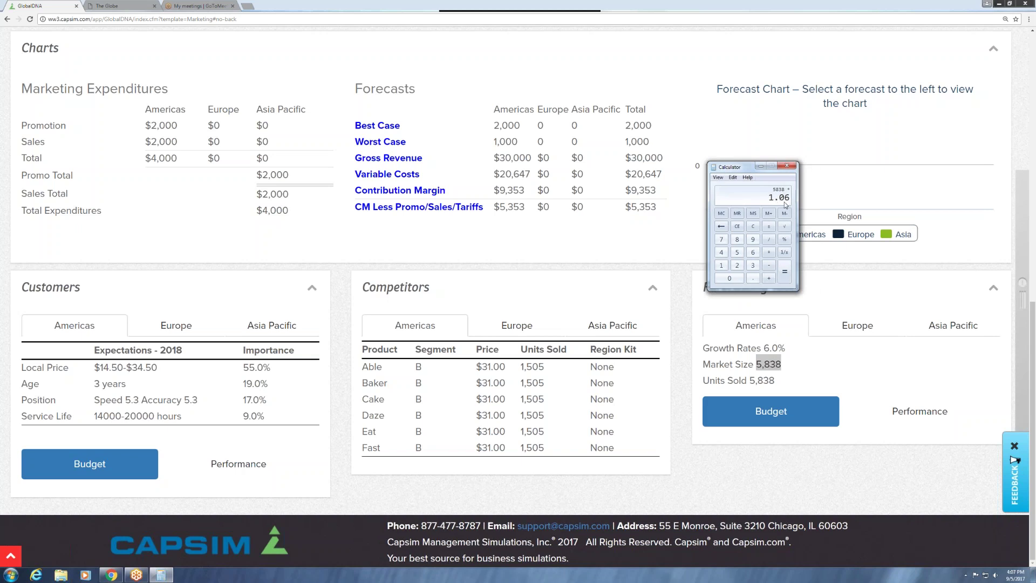
pyautogui.press('Return')
# Review the companies listed in the financials table of The Globe's Summary Report, and return to Marketing
pyautogui.click(140, 8)
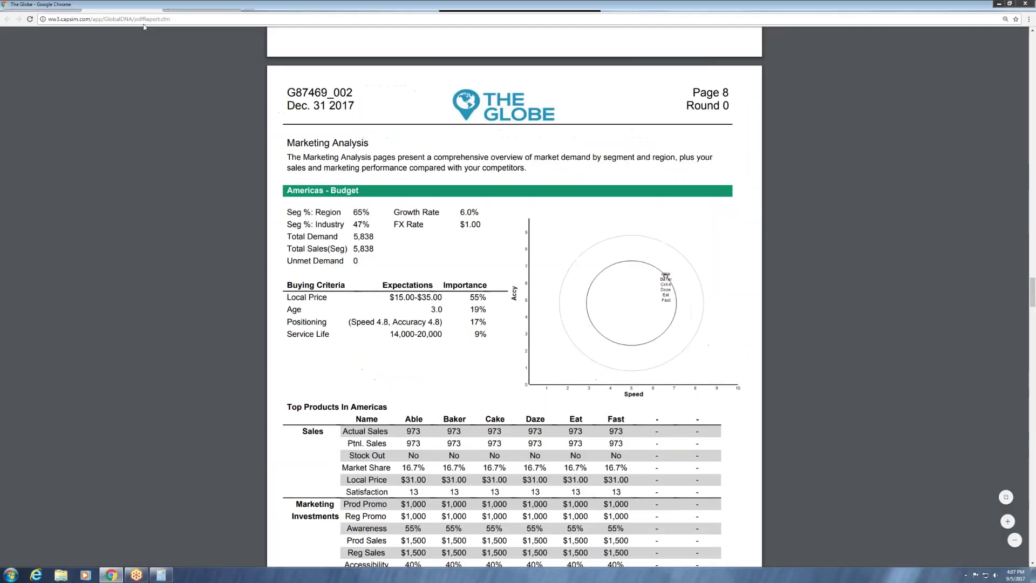
pyautogui.moveTo(1032, 292); pyautogui.dragTo(1028, 36)
pyautogui.moveTo(373, 189); pyautogui.dragTo(683, 194)
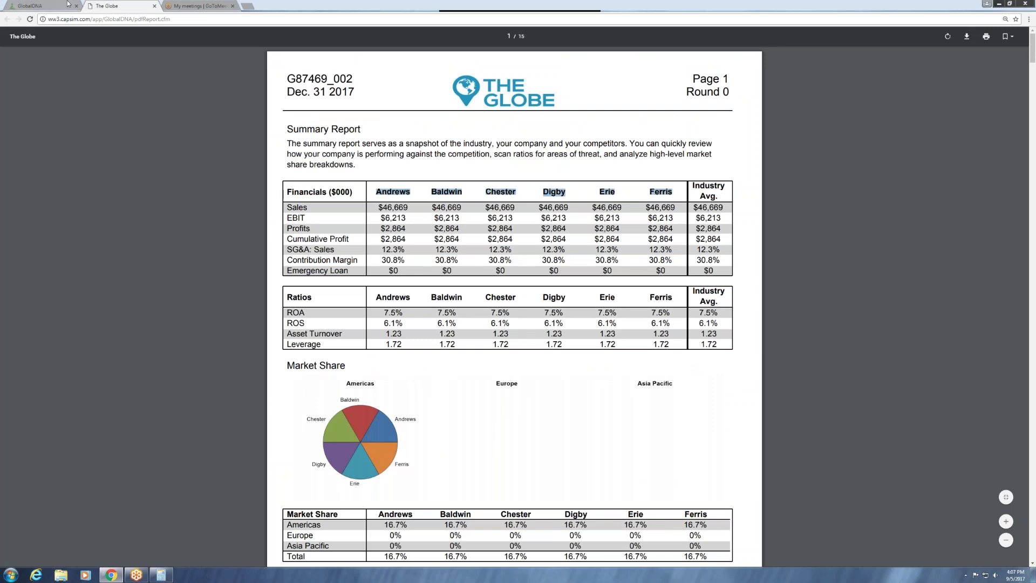
pyautogui.click(52, 5)
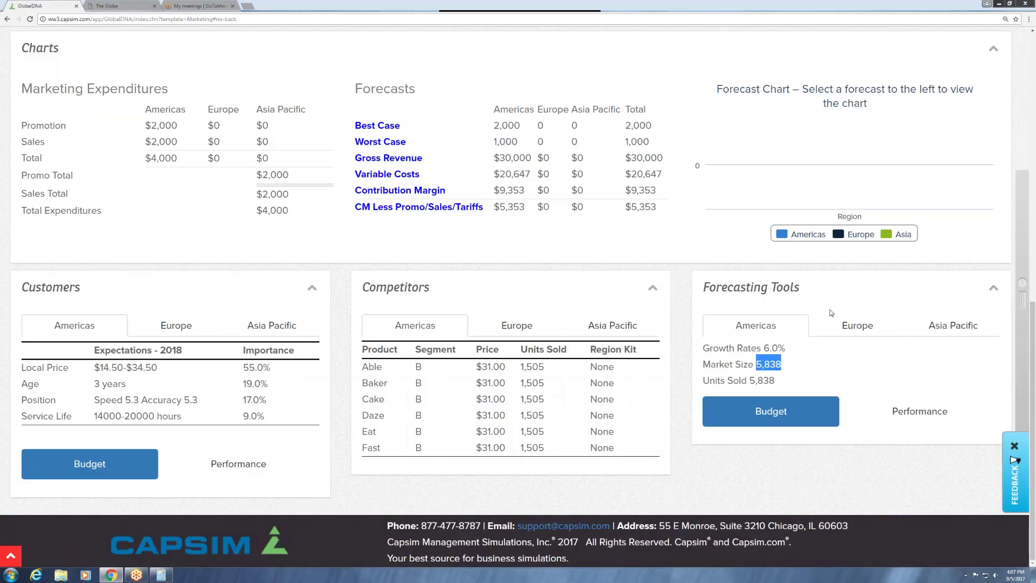
# Check the calculated Budget demand in Calculator and Able's 2018 price in Marketing
pyautogui.click(161, 574)
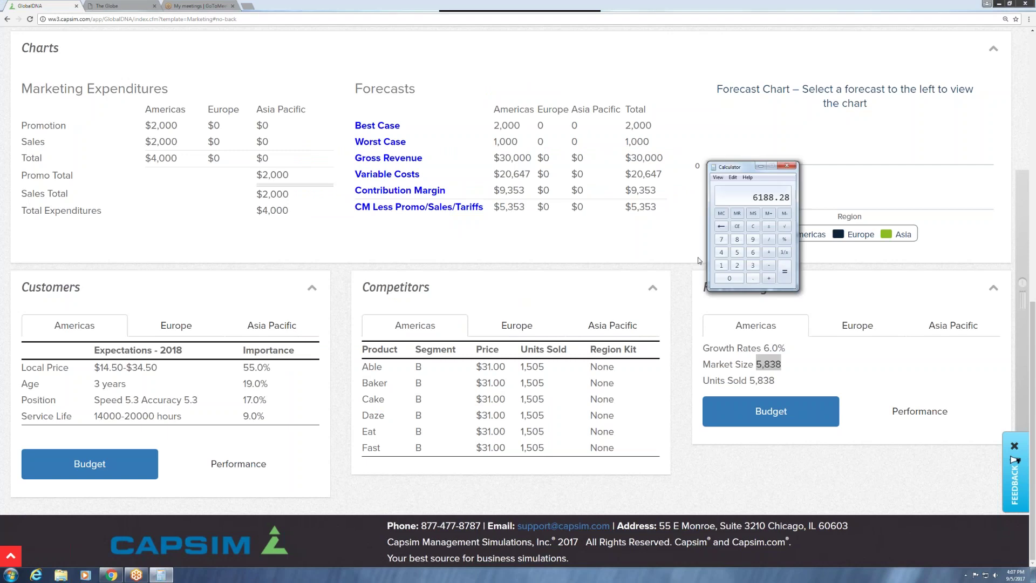
pyautogui.click(550, 246)
pyautogui.scroll(15, 600, 242)
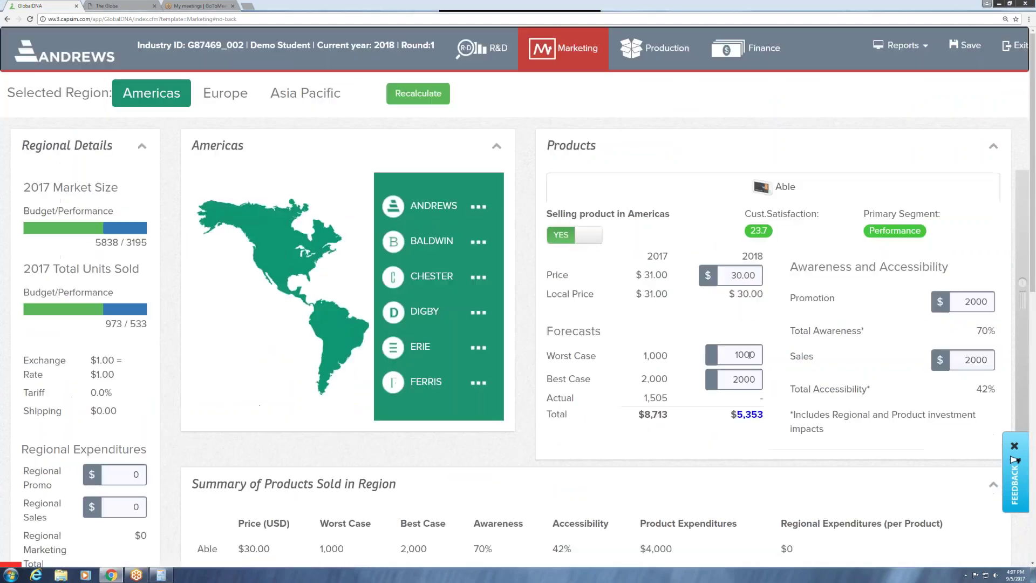
pyautogui.doubleClick(742, 275)
pyautogui.moveTo(811, 332)
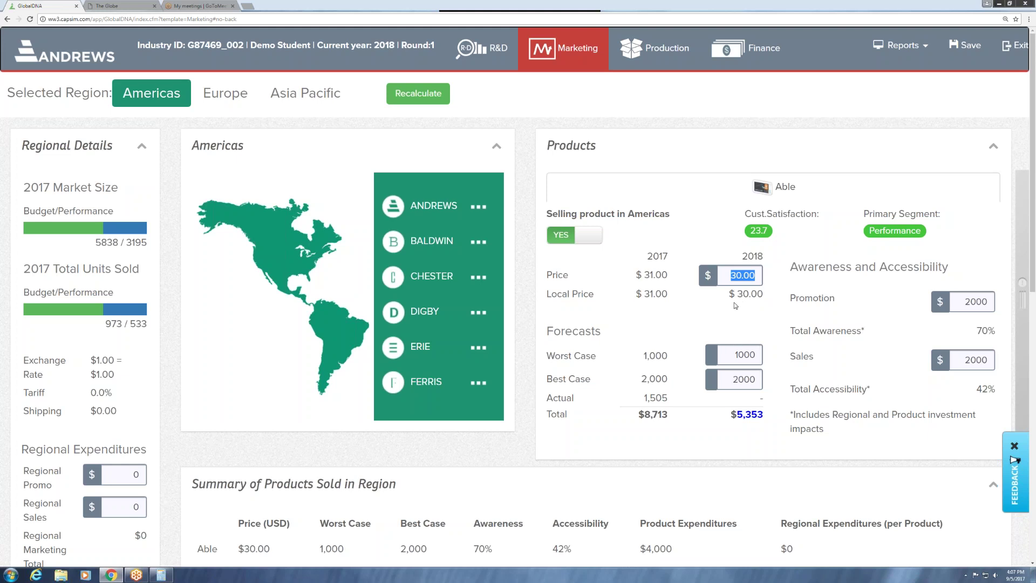
# Divide the calculated Budget demand by 6 in Calculator and move its window clear of Able's product details
pyautogui.click(161, 575)
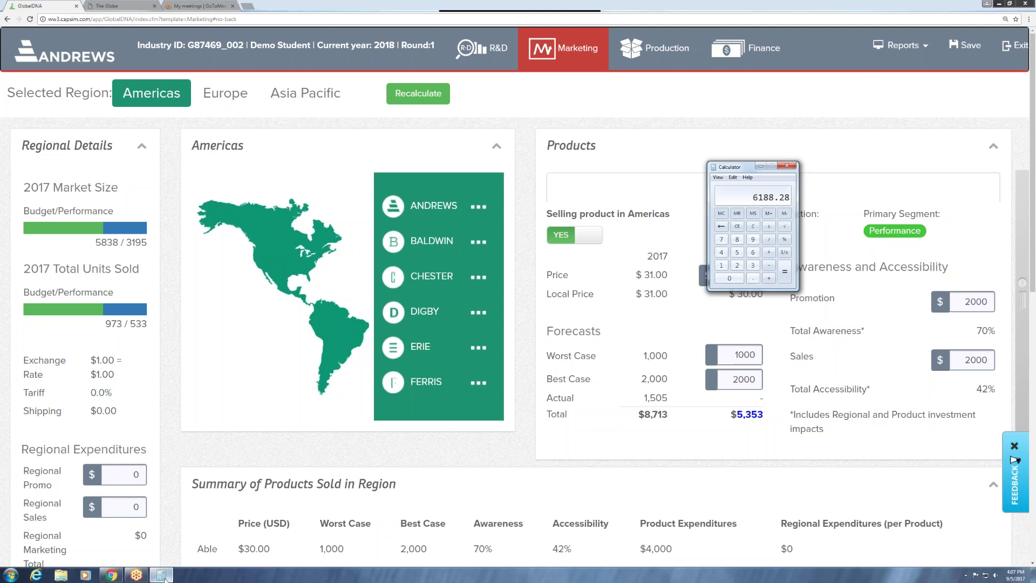
pyautogui.click(770, 241)
pyautogui.write('6')
pyautogui.press('Return')
pyautogui.moveTo(746, 171); pyautogui.dragTo(472, 293)
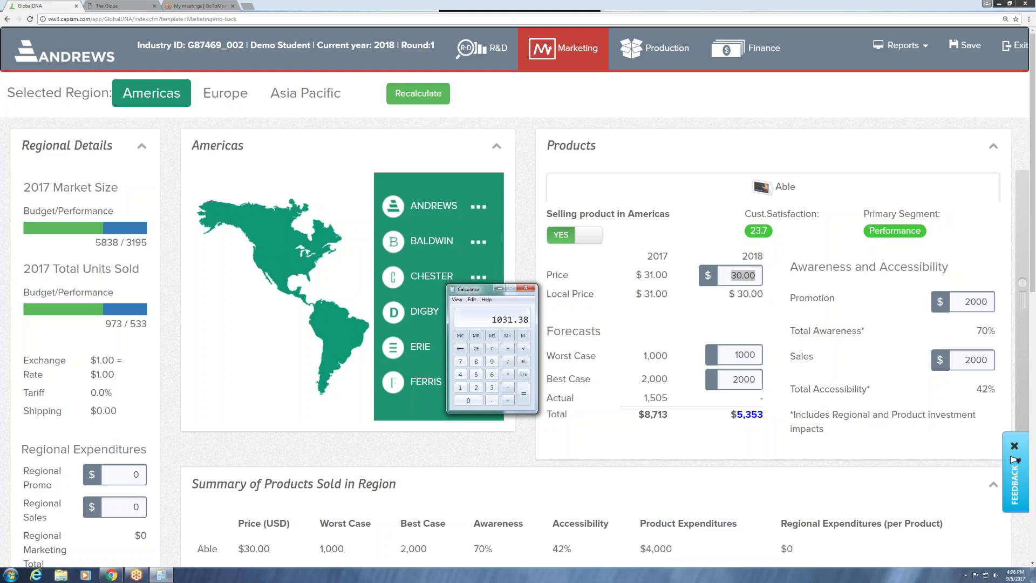
# Compare Able's 2017 actual sales and its worst and best case forecasts with the calculated Budget share
pyautogui.click(601, 321)
pyautogui.scroll(-1, 602, 322)
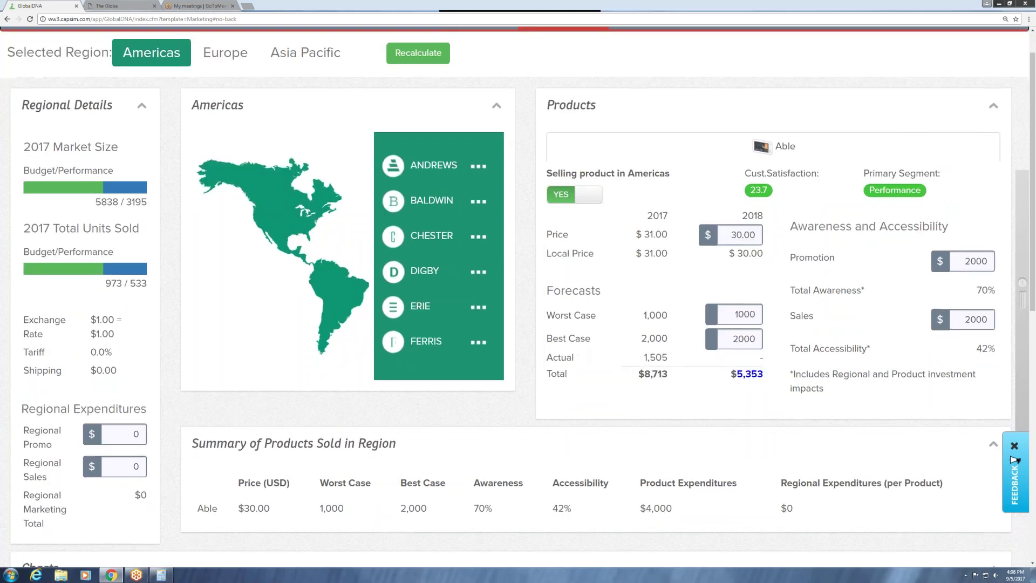
pyautogui.moveTo(669, 355); pyautogui.dragTo(643, 356)
pyautogui.click(730, 311)
pyautogui.hotkey('ctrl', 'a')
pyautogui.press('Tab')
pyautogui.scroll(-1, 703, 393)
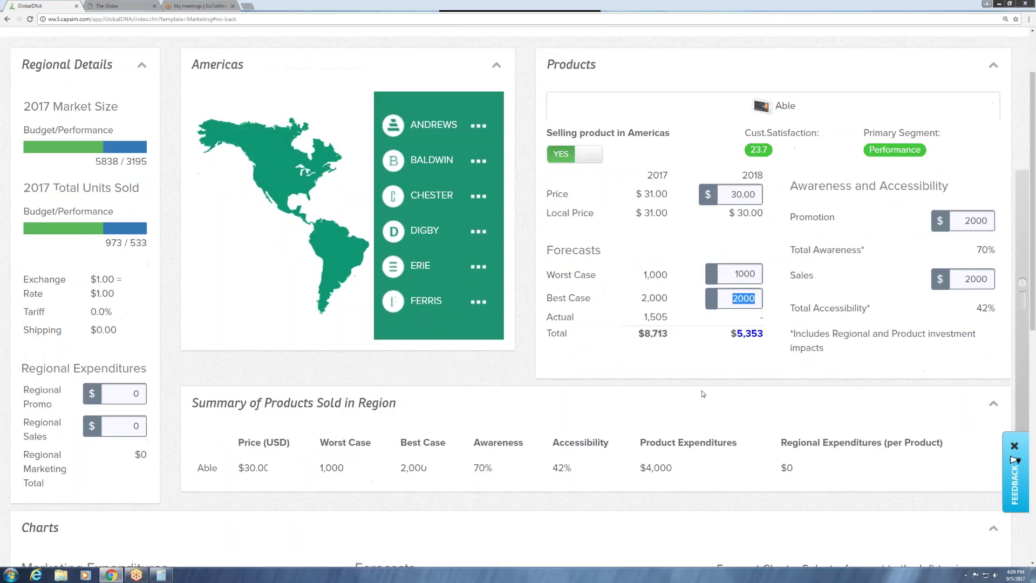
pyautogui.scroll(1, 705, 309)
pyautogui.hotkey('shift', 'Tab')
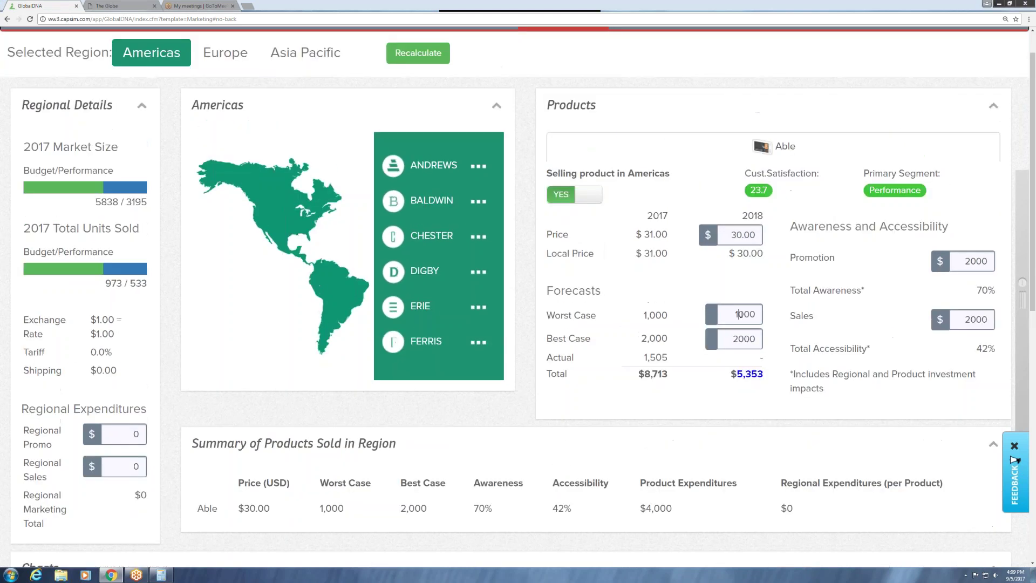
pyautogui.click(169, 575)
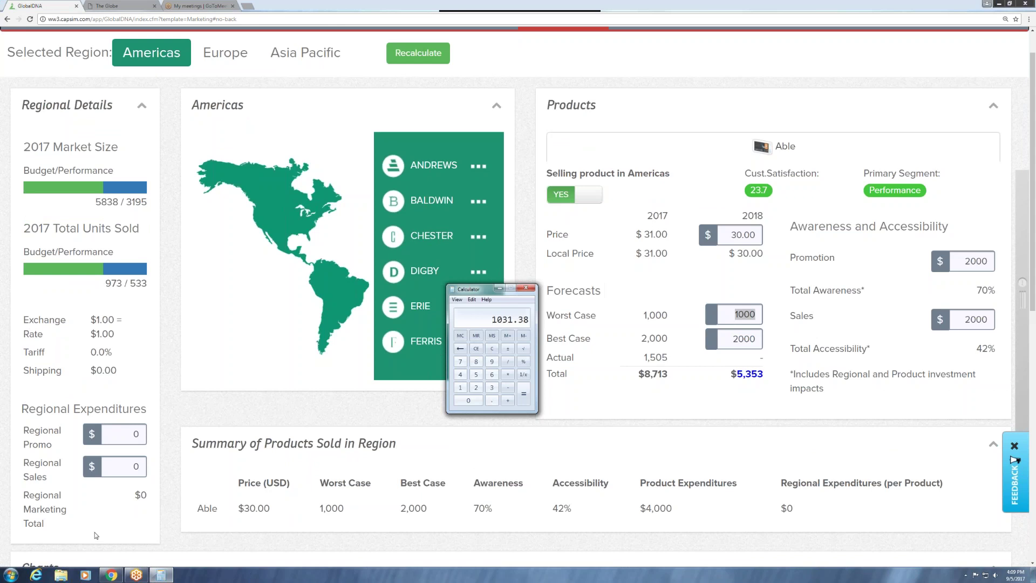
pyautogui.click(642, 420)
# Show the Performance segment in Forecasting Tools and multiply its market size of 3195 by 1.13 in a second Calculator
pyautogui.scroll(-10, 642, 421)
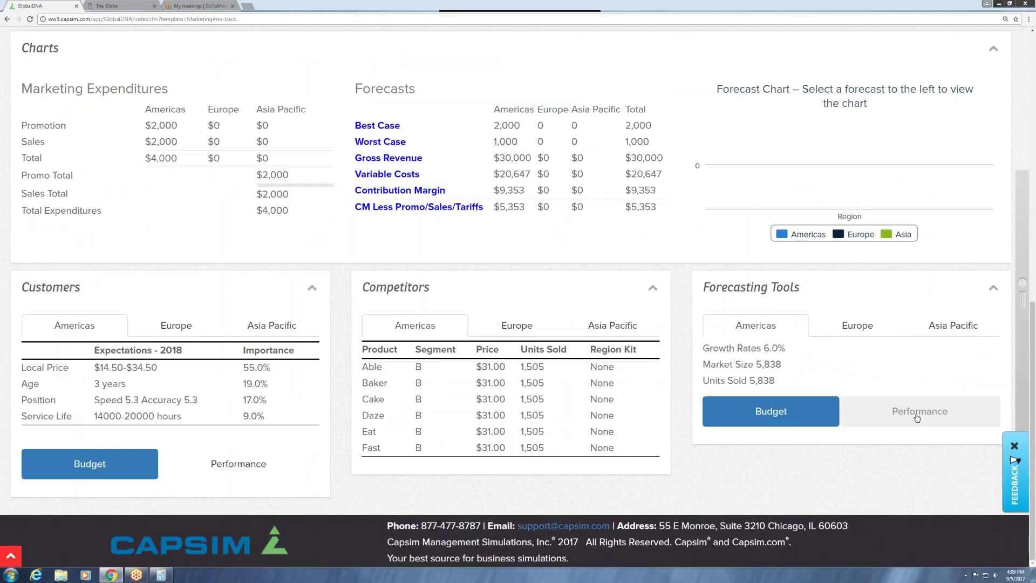
pyautogui.click(862, 409)
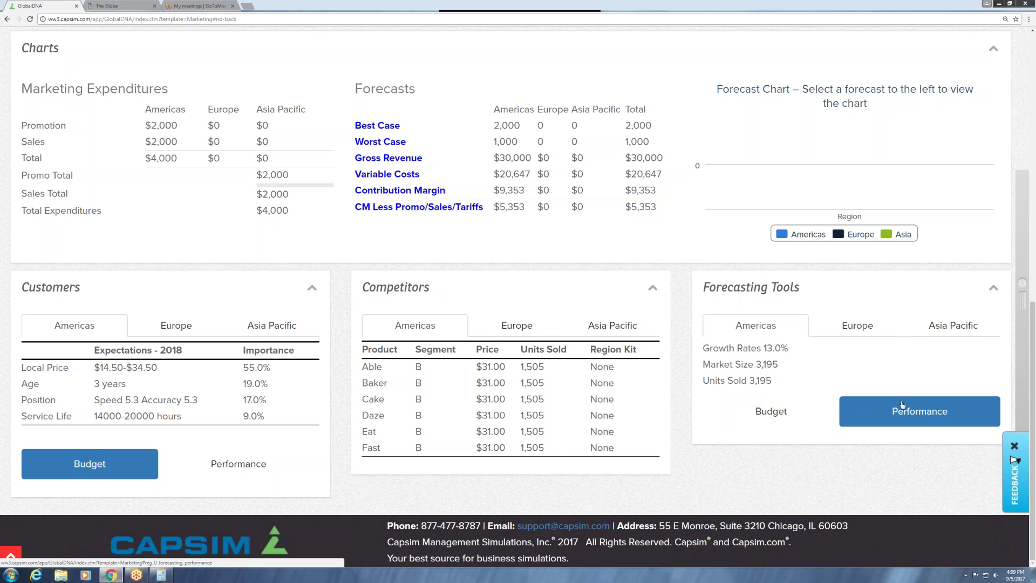
pyautogui.moveTo(778, 364); pyautogui.dragTo(756, 365)
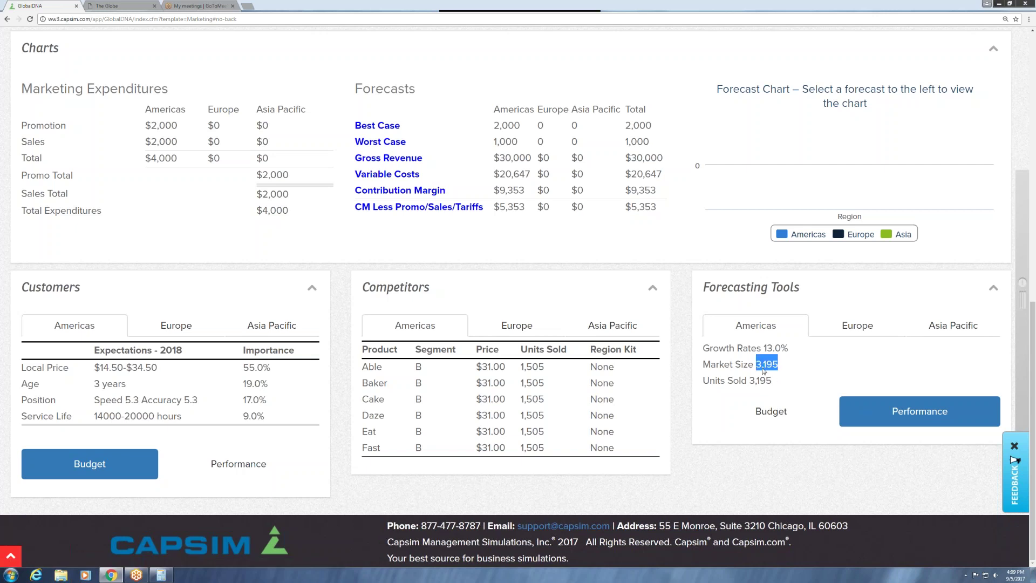
pyautogui.click(11, 574)
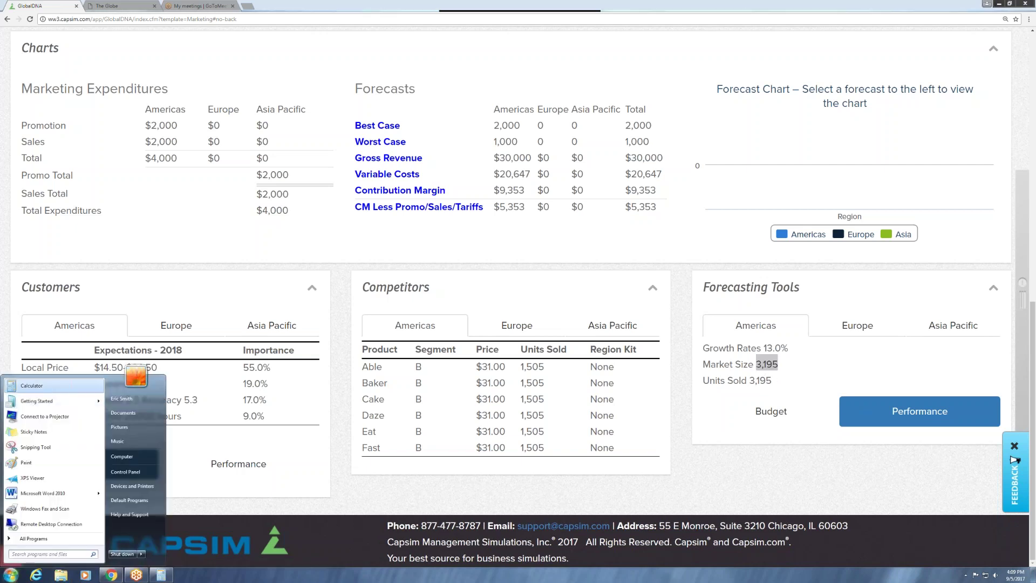
pyautogui.click(31, 385)
pyautogui.write('3195 ')
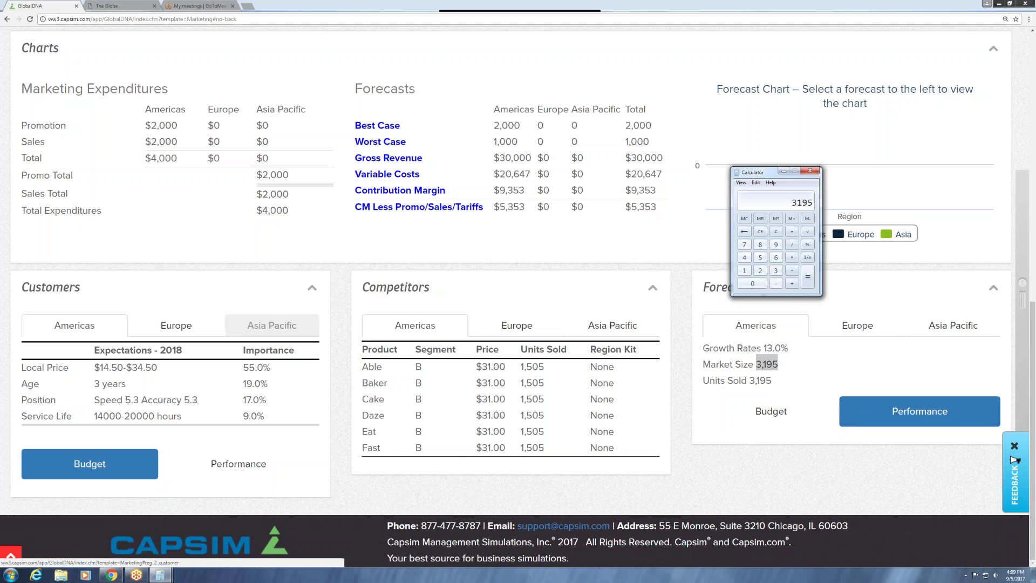
pyautogui.write('* 1.13')
pyautogui.press('Return')
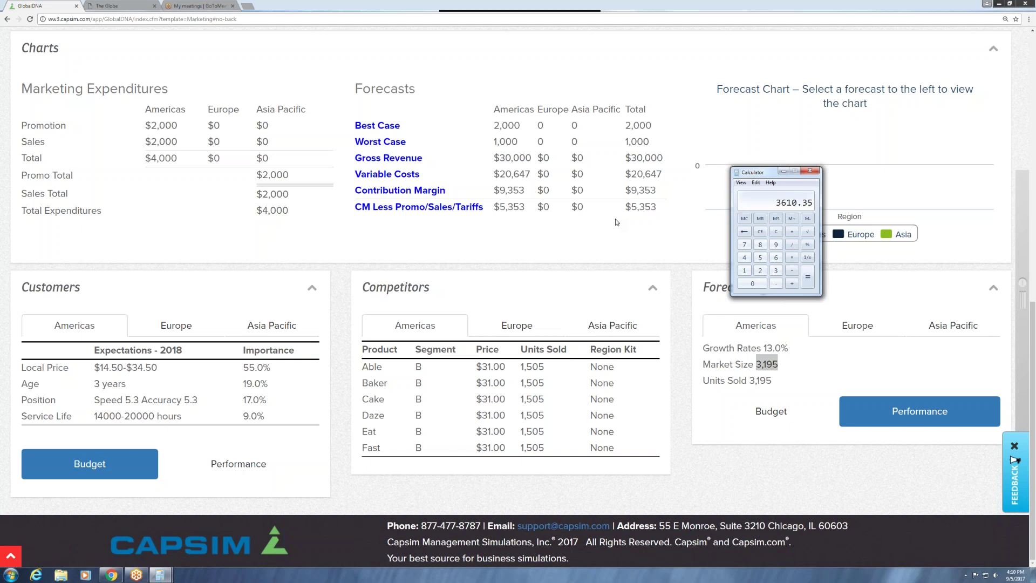
# Examine the Performance customers' 2018 expectations in the Americas for position, age, service life and local price, with their importance
pyautogui.click(237, 464)
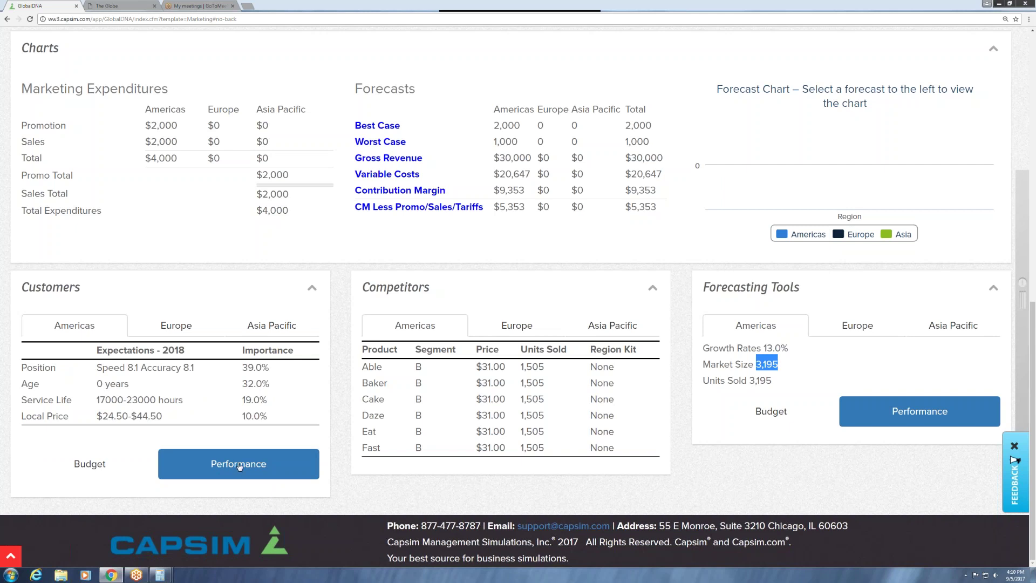
pyautogui.moveTo(95, 367); pyautogui.dragTo(276, 369)
pyautogui.click(276, 369)
pyautogui.moveTo(136, 368); pyautogui.dragTo(191, 367)
pyautogui.tripleClick(253, 367)
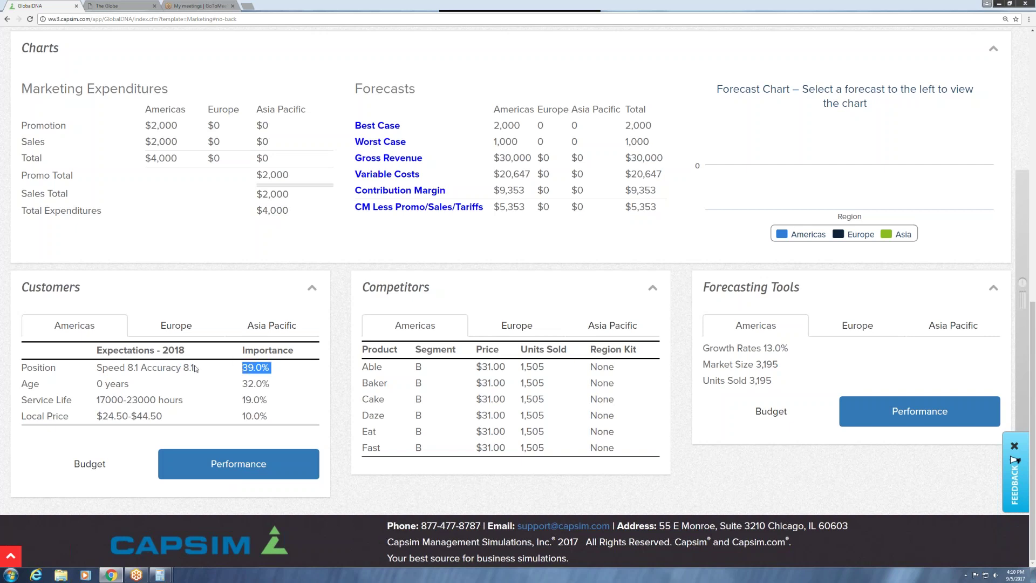
pyautogui.moveTo(96, 384); pyautogui.dragTo(150, 386)
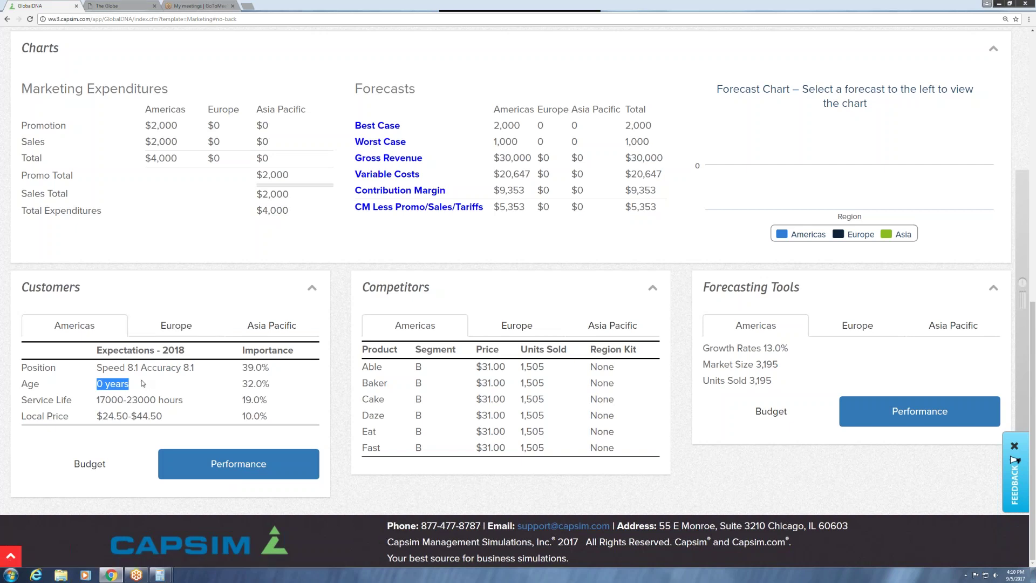
pyautogui.moveTo(97, 400); pyautogui.dragTo(157, 395)
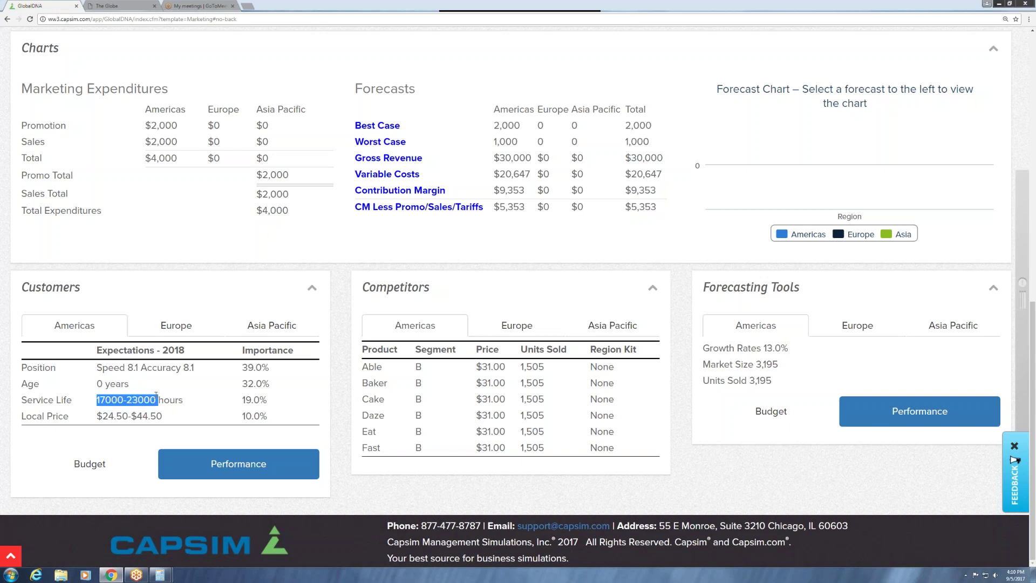
pyautogui.moveTo(158, 400); pyautogui.dragTo(126, 400)
pyautogui.moveTo(33, 415)
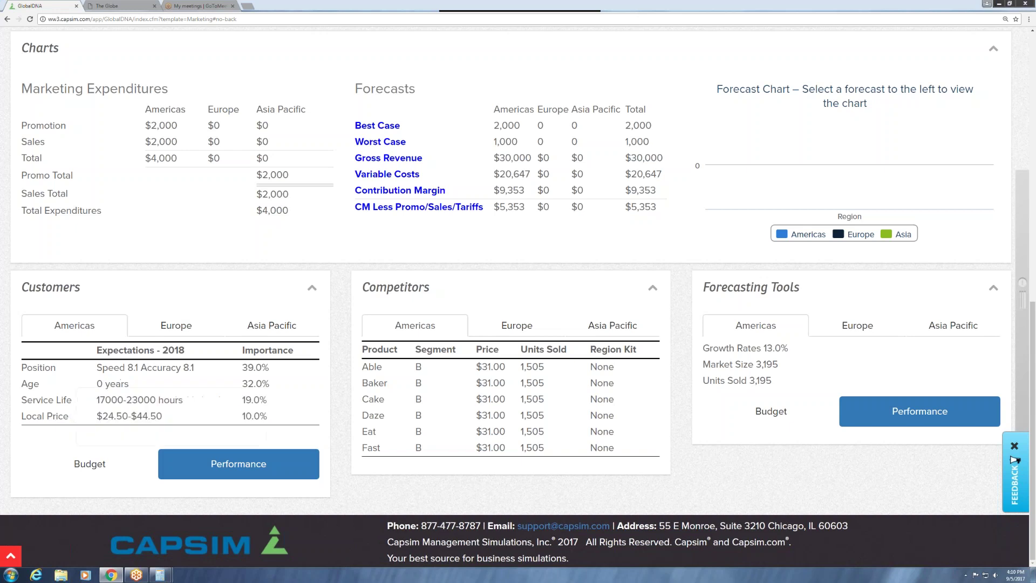
pyautogui.moveTo(242, 414); pyautogui.dragTo(269, 414)
pyautogui.moveTo(241, 367); pyautogui.dragTo(262, 383)
pyautogui.click(243, 399)
# Divide the calculated Performance demand by 6 in the second Calculator, and enter 450 as the estimate of Able's Performance sales
pyautogui.click(160, 575)
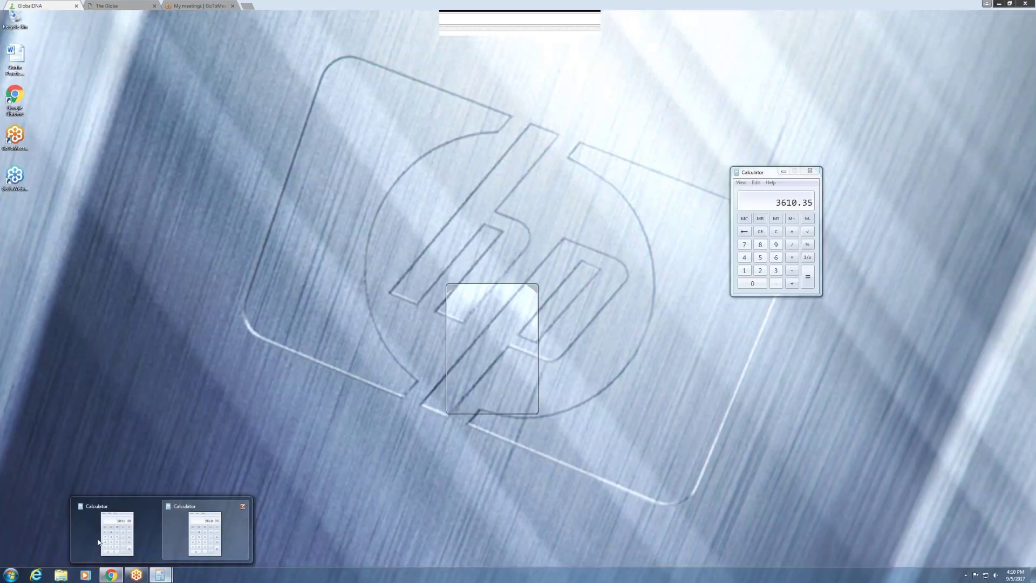
pyautogui.click(214, 535)
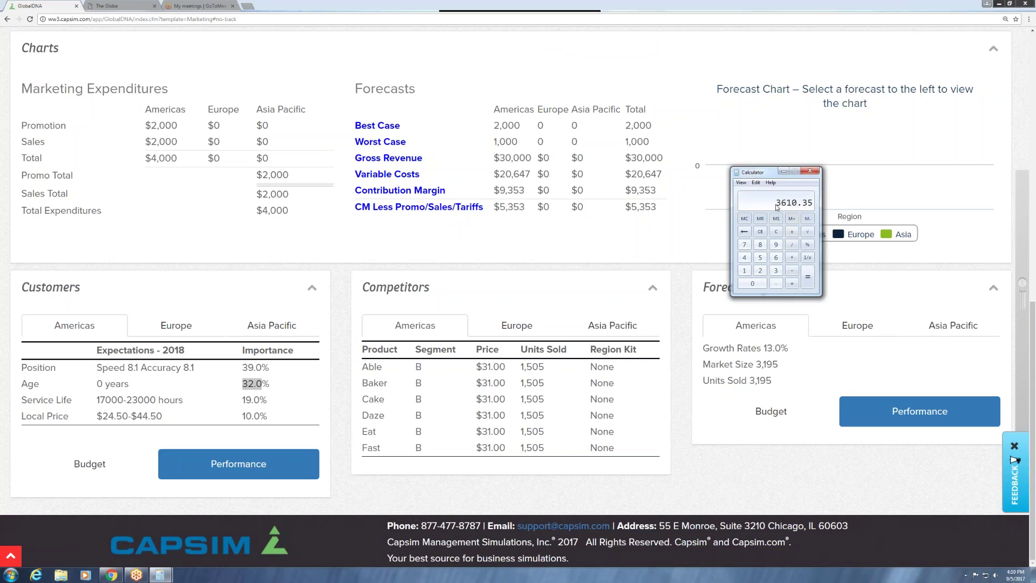
pyautogui.press('/')
pyautogui.press('6')
pyautogui.press('Return')
pyautogui.write('50')
# Add 450 to the Budget share in the first Calculator and close the second Calculator
pyautogui.click(160, 575)
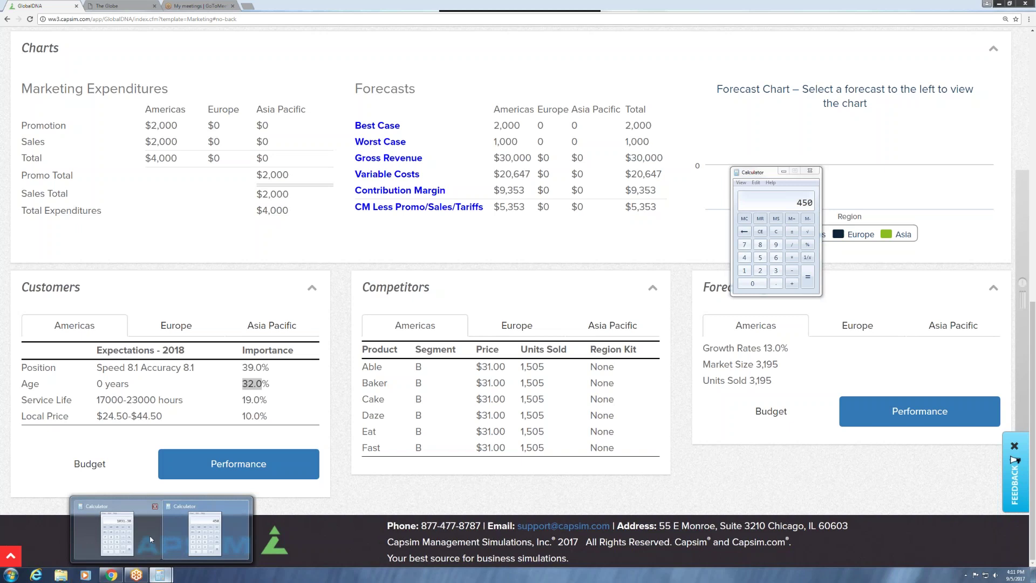
pyautogui.click(118, 540)
pyautogui.moveTo(481, 292); pyautogui.dragTo(671, 174)
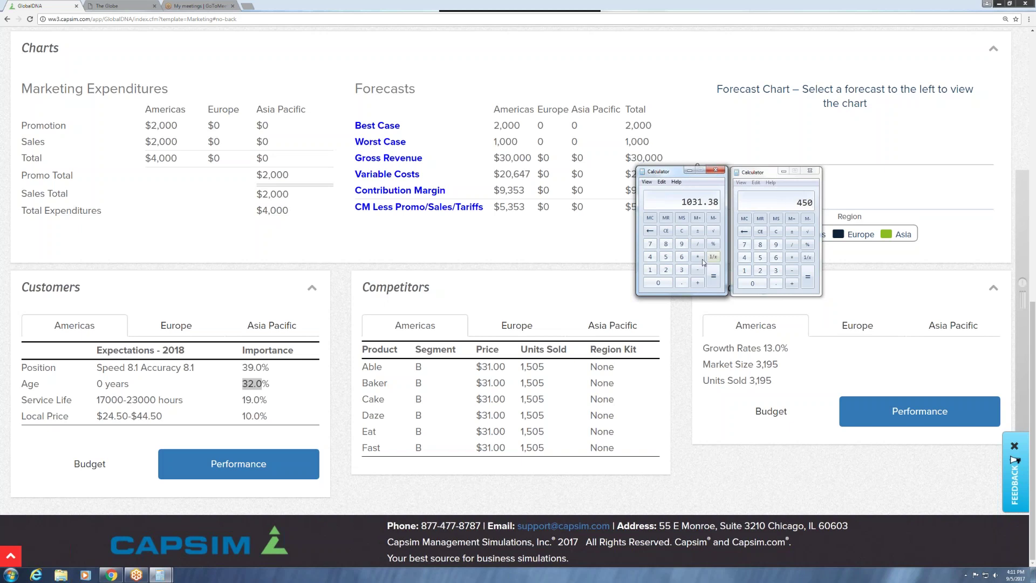
pyautogui.click(697, 281)
pyautogui.write('450')
pyautogui.press('Return')
pyautogui.click(809, 171)
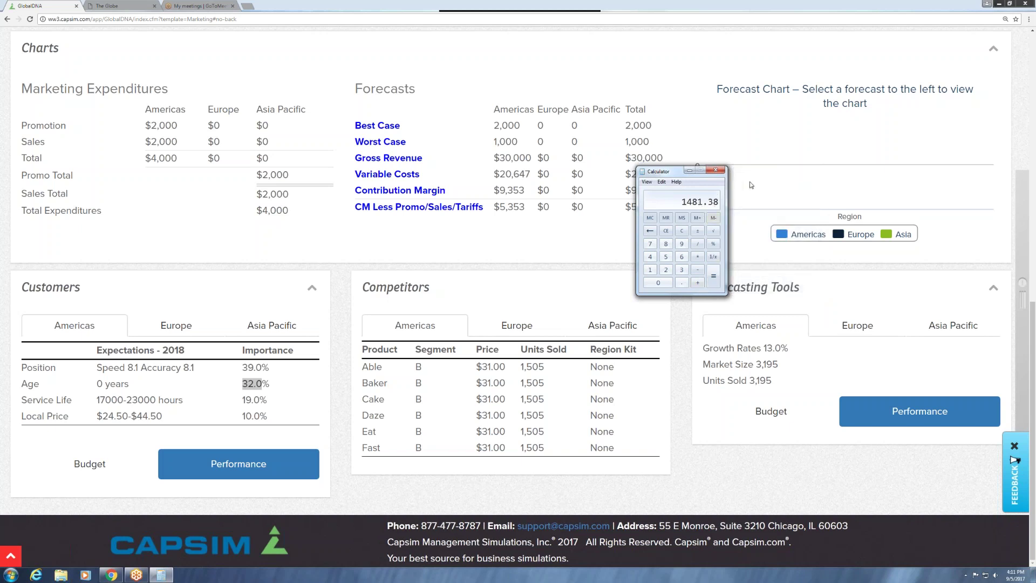
# Leave the Calculator and set Able's 2018 worst-case forecast in the Americas to 1500
pyautogui.hotkey('alt', 'F4')
pyautogui.scroll(9, 730, 210)
pyautogui.doubleClick(744, 280)
pyautogui.write('1500')
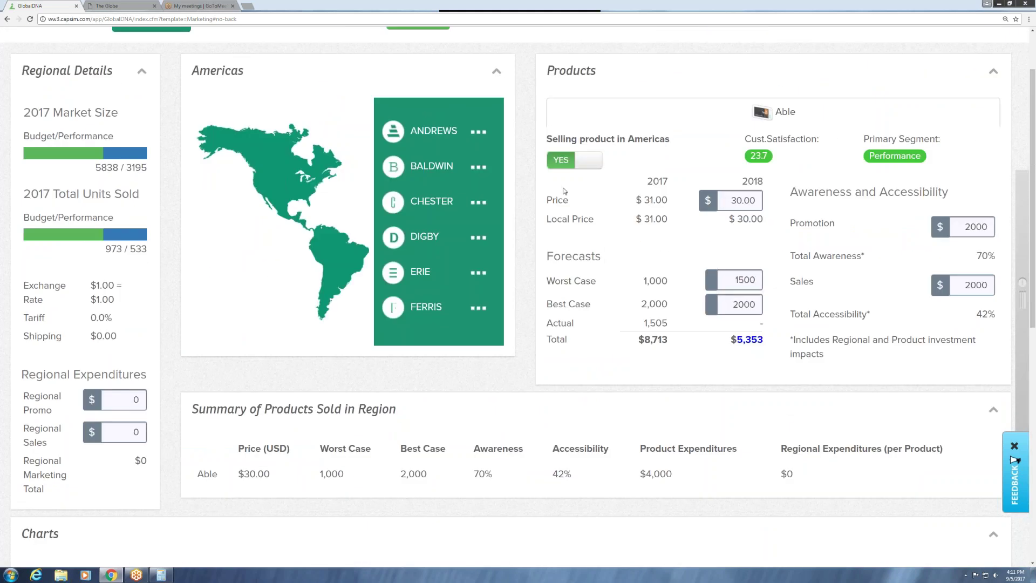
# Set Able's 2018 worst-case forecast in the Americas to 1481 and recalculate the Marketing decisions
pyautogui.scroll(3, 564, 190)
pyautogui.doubleClick(744, 354)
pyautogui.write('1480')
pyautogui.press('BackSpace')
pyautogui.press('BackSpace')
pyautogui.write('81')
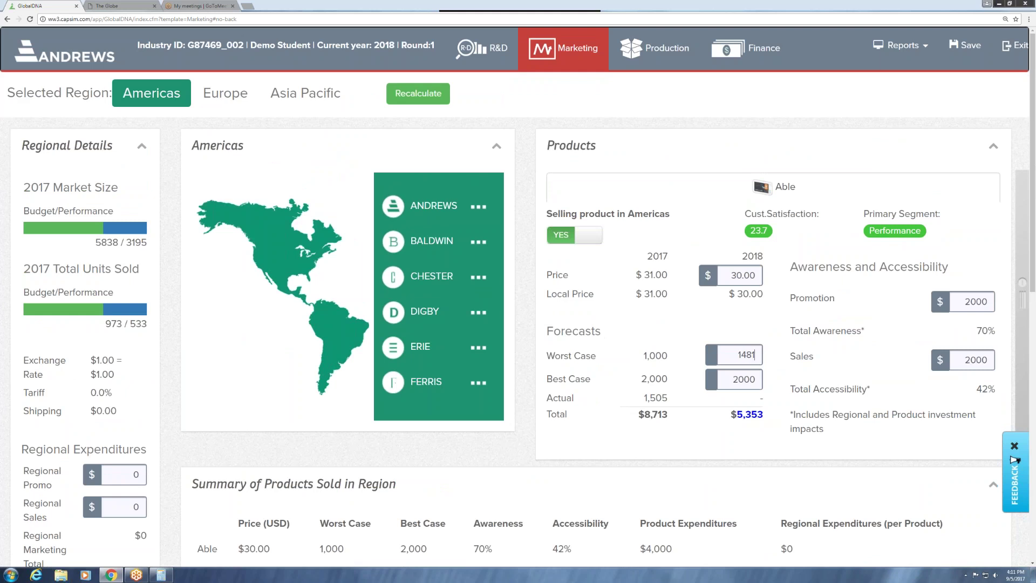
pyautogui.click(421, 88)
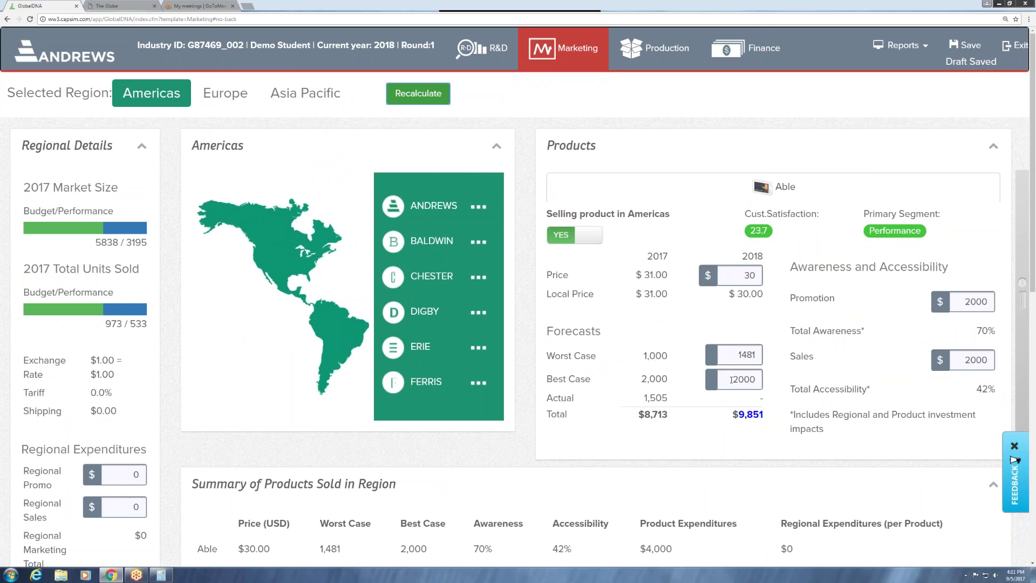
# Show the Budget segment in the Americas' Forecasting Tools and multiply its market size of 5838 by 1.06 in the Calculator
pyautogui.scroll(-7, 732, 379)
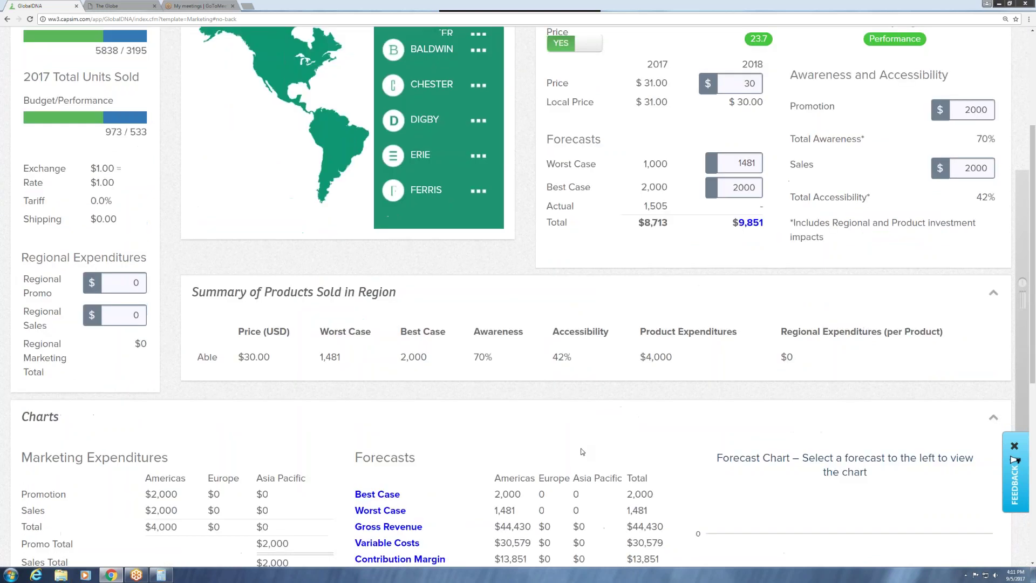
pyautogui.scroll(-3, 815, 389)
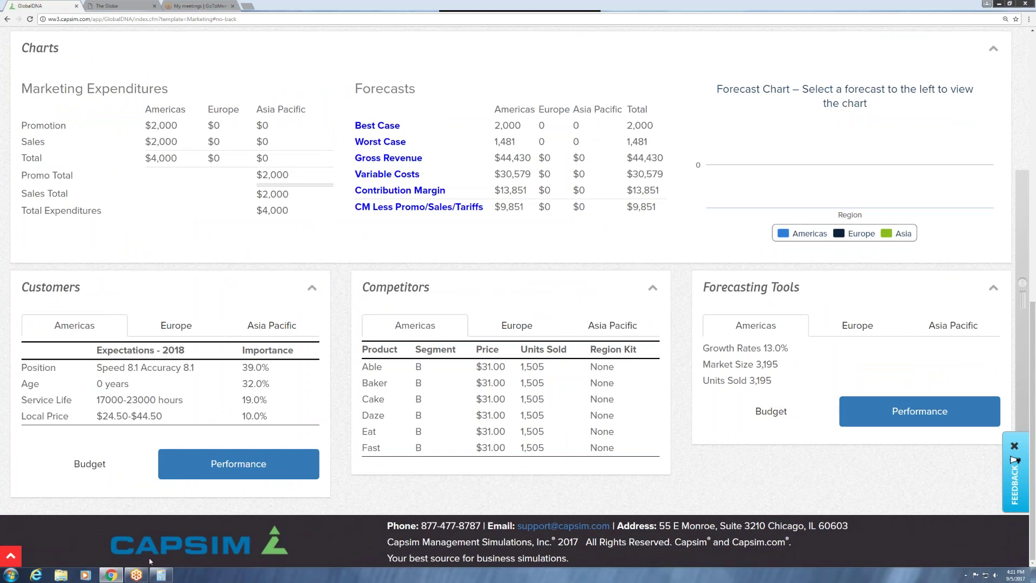
pyautogui.click(161, 574)
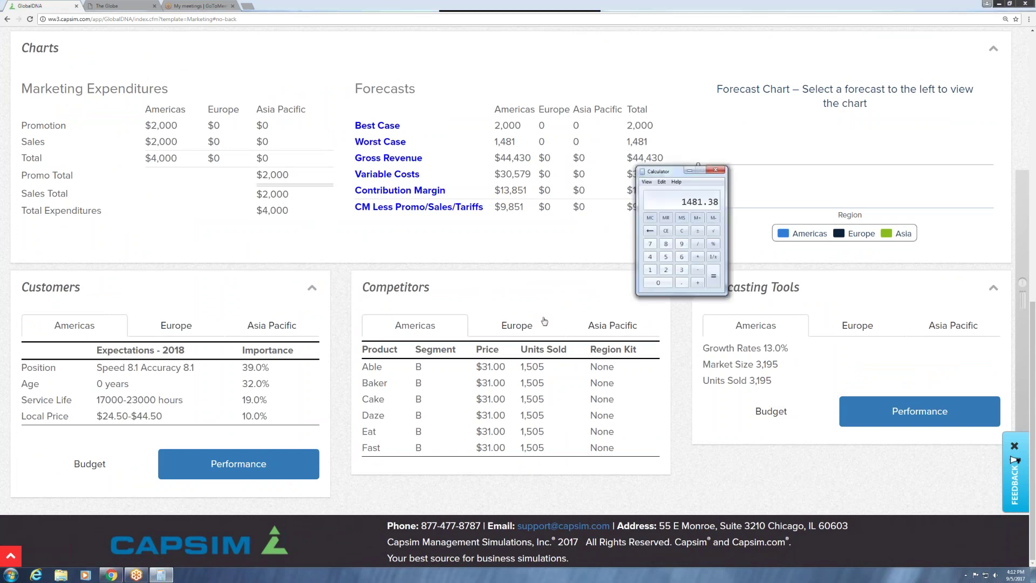
pyautogui.click(729, 406)
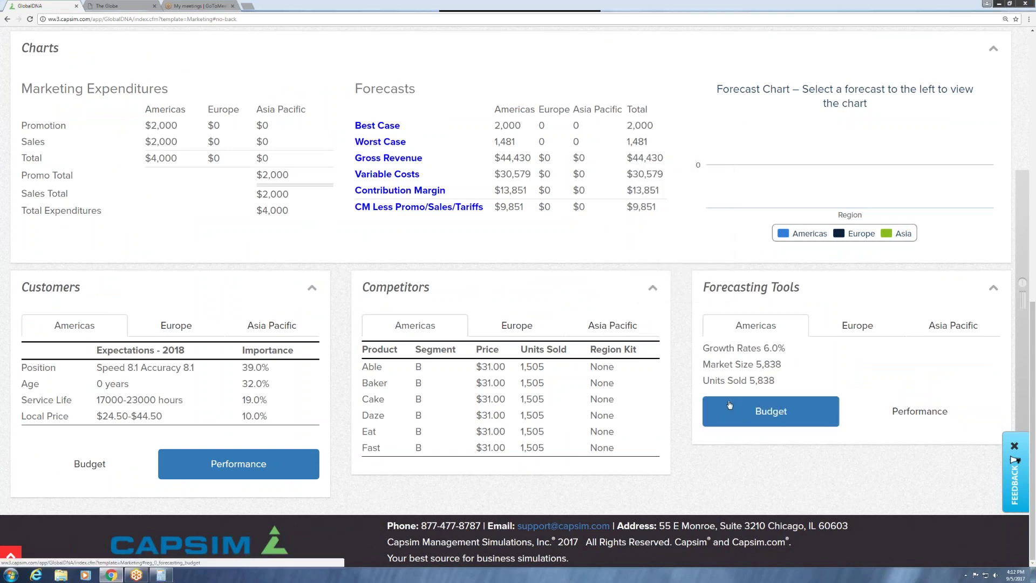
pyautogui.click(162, 574)
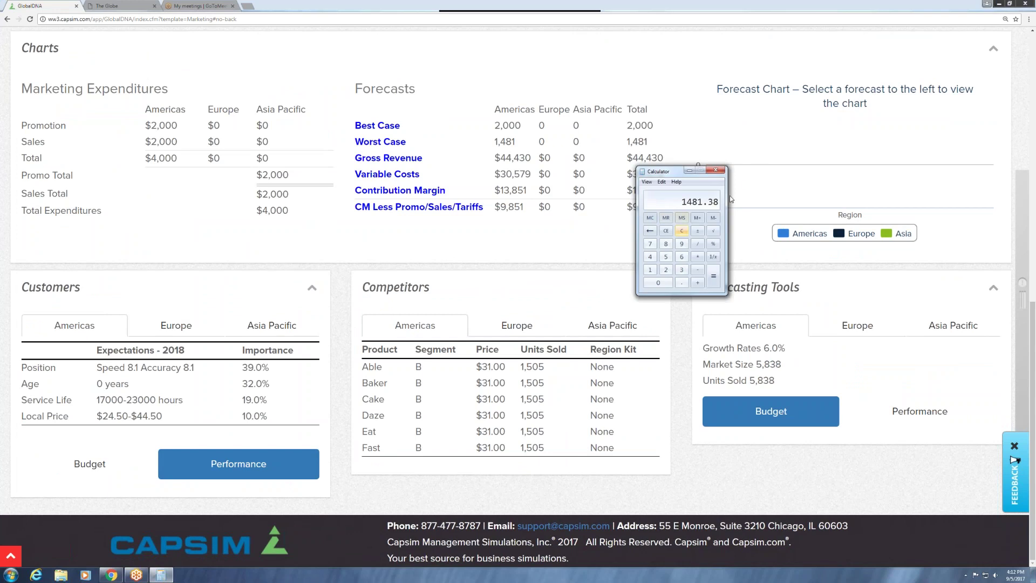
pyautogui.click(572, 257)
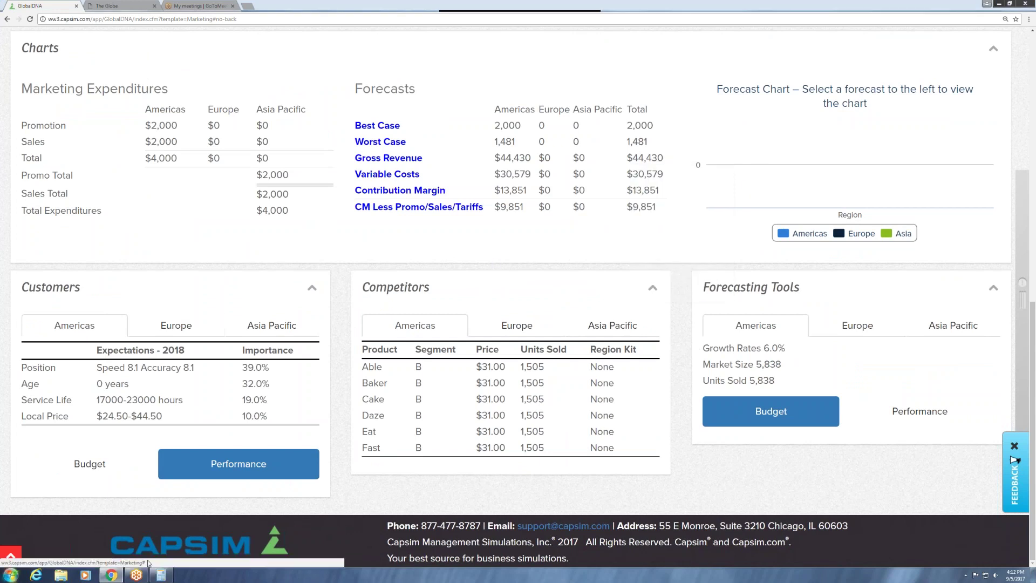
pyautogui.click(162, 575)
pyautogui.write('5838')
pyautogui.press('*')
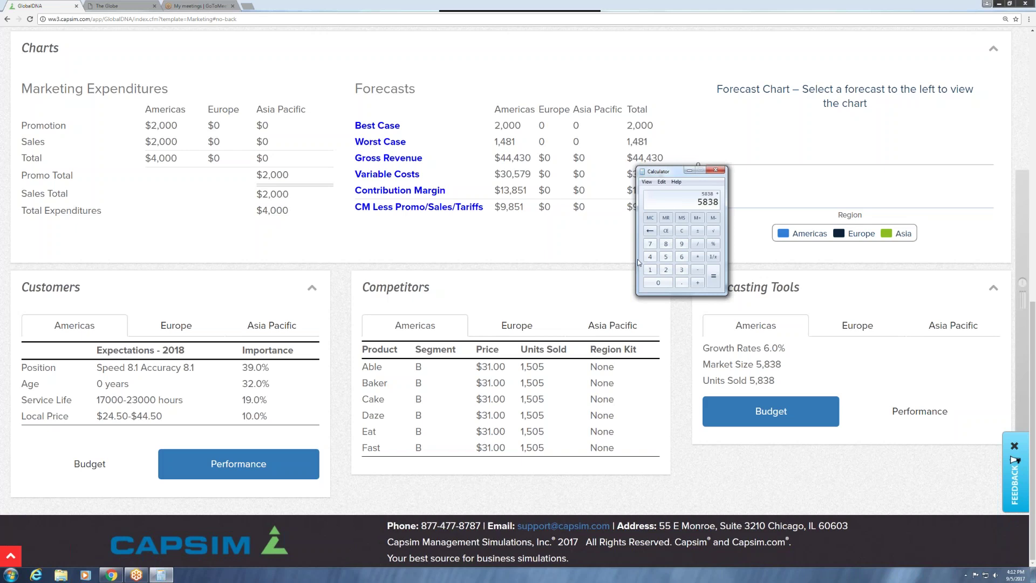
pyautogui.write('1.06')
pyautogui.press('Return')
# Multiply the calculated Budget demand by .2 and add 500 for Able's Performance sales in the Calculator
pyautogui.press('*')
pyautogui.write('.2')
pyautogui.press('Return')
pyautogui.write('+500')
pyautogui.press('Return')
pyautogui.click(560, 243)
# Set Able's 2018 best-case forecast in the Americas to 1737 and recalculate
pyautogui.scroll(5, 582, 250)
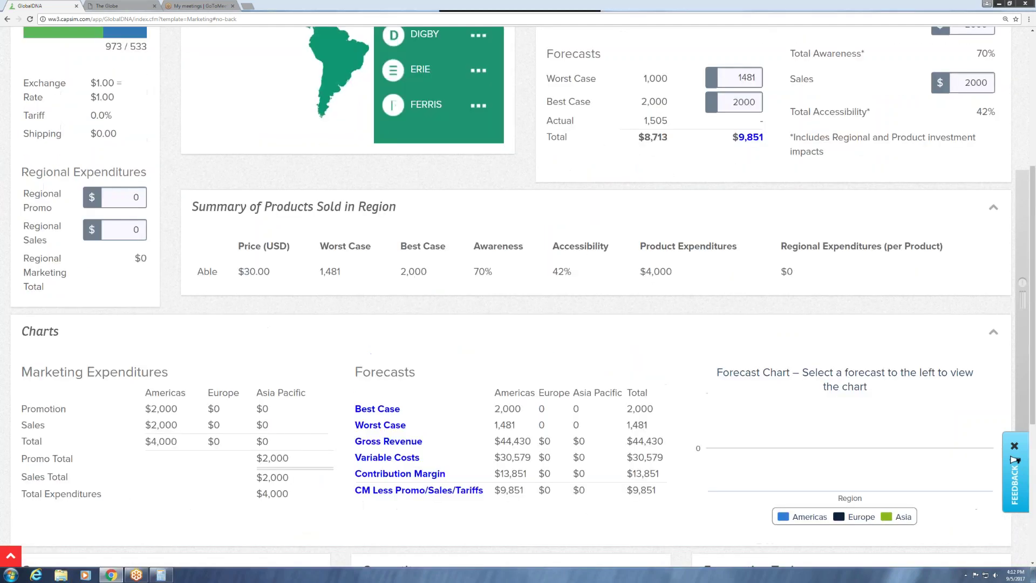
pyautogui.scroll(3, 582, 250)
pyautogui.doubleClick(745, 264)
pyautogui.write('173')
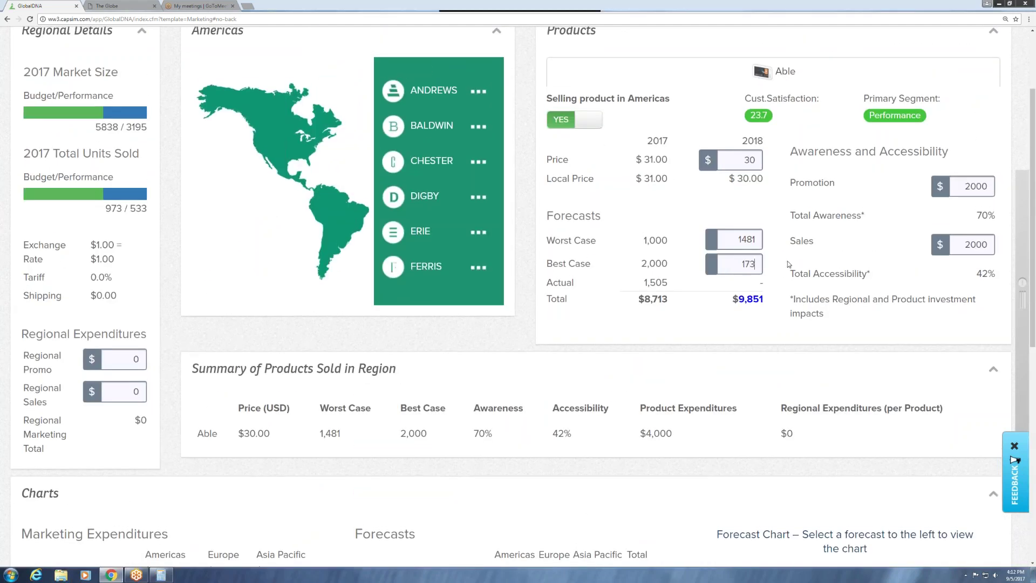
pyautogui.write('7')
pyautogui.press('Return')
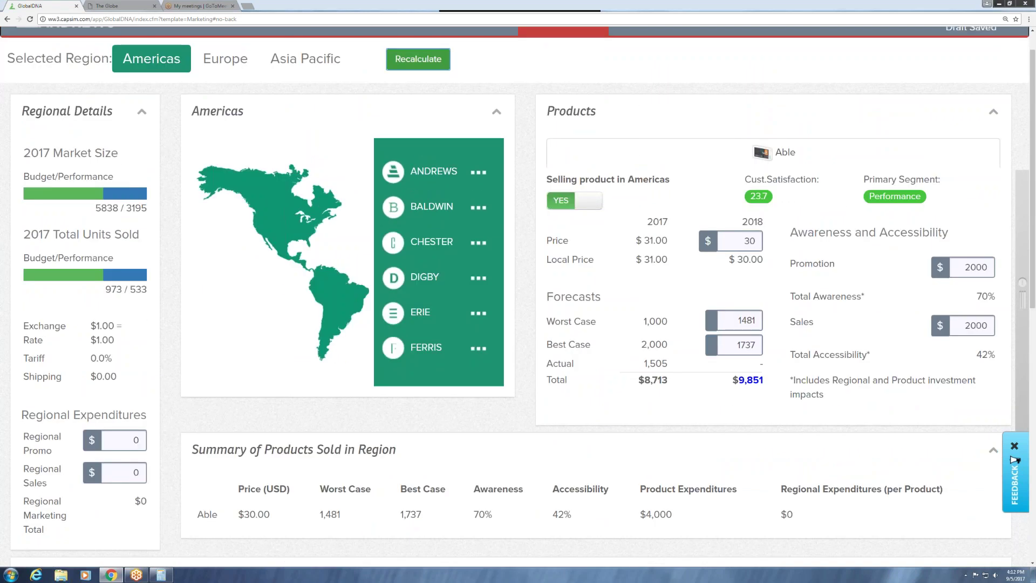
# Examine Able's 2018 total and best-case forecast in the Americas
pyautogui.click(716, 382)
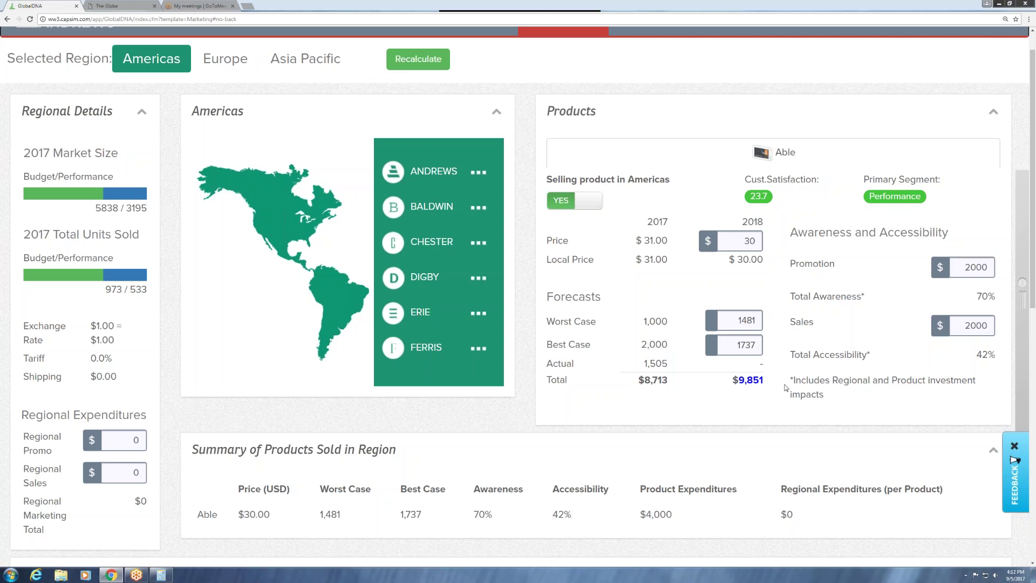
pyautogui.moveTo(772, 384); pyautogui.dragTo(721, 384)
pyautogui.click(721, 385)
pyautogui.scroll(1, 586, 299)
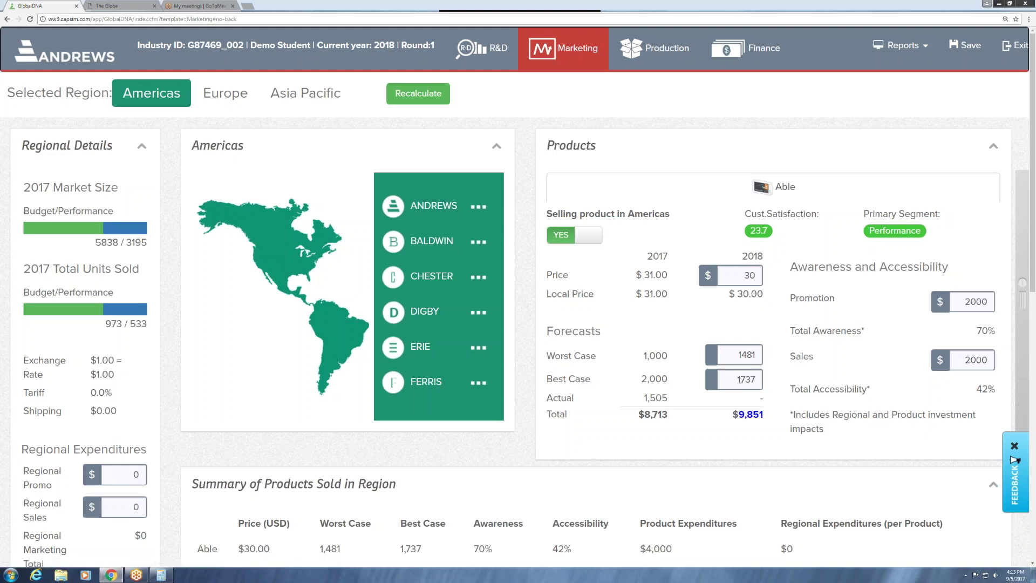
pyautogui.doubleClick(730, 378)
# Open the Production decisions and examine Able's inventory, scheduled production and shortfall in the Americas
pyautogui.click(659, 50)
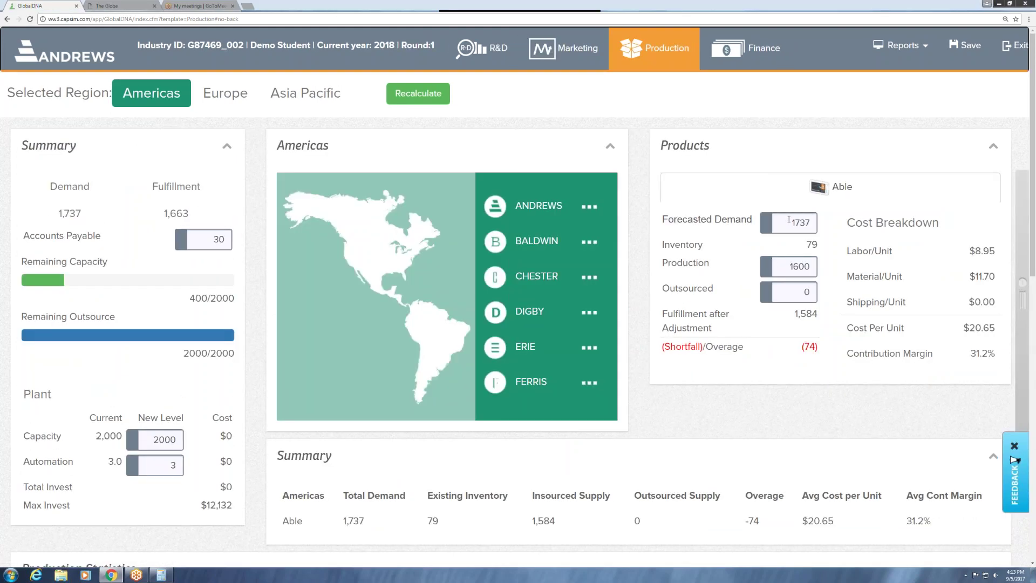
pyautogui.moveTo(785, 247); pyautogui.dragTo(748, 351)
pyautogui.click(747, 350)
pyautogui.moveTo(791, 264); pyautogui.dragTo(818, 264)
pyautogui.click(804, 357)
# Try a production of 1674 for Able in the Americas and correct it to 1675, recalculating each time
pyautogui.doubleClick(794, 268)
pyautogui.write('1674')
pyautogui.press('Return')
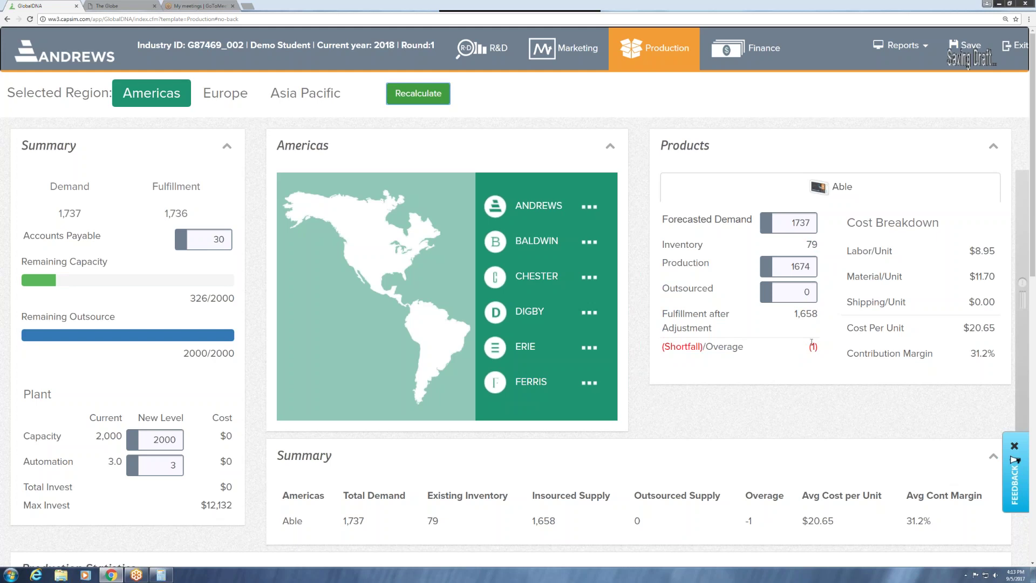
pyautogui.moveTo(808, 267); pyautogui.dragTo(804, 267)
pyautogui.write('5')
pyautogui.press('Return')
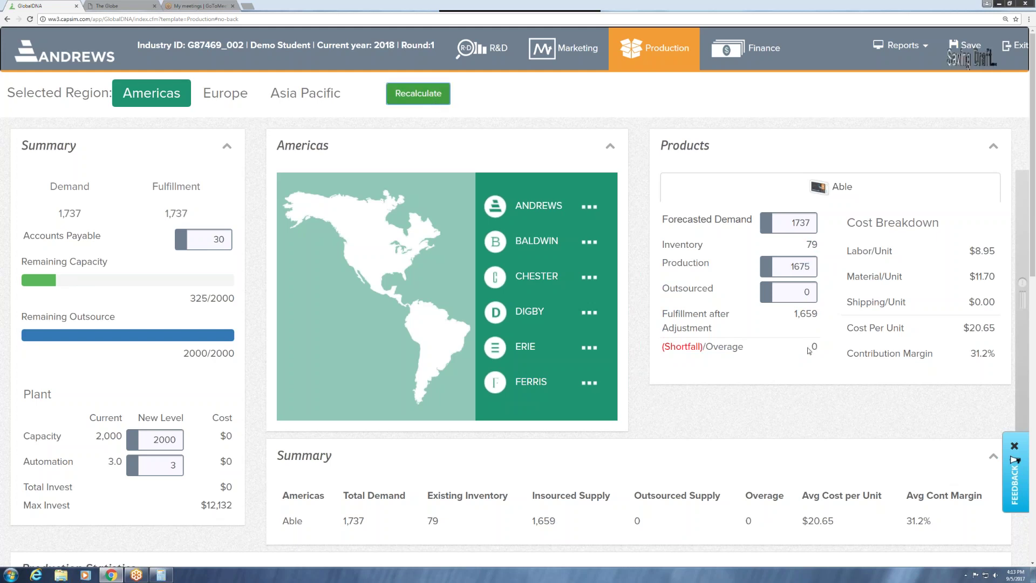
# Examine how Able's forecasted demand, inventory and production in the Americas determine the shortfall or overage
pyautogui.moveTo(810, 351); pyautogui.dragTo(824, 349)
pyautogui.click(804, 350)
pyautogui.moveTo(672, 351); pyautogui.dragTo(664, 219)
pyautogui.click(811, 345)
pyautogui.doubleClick(811, 346)
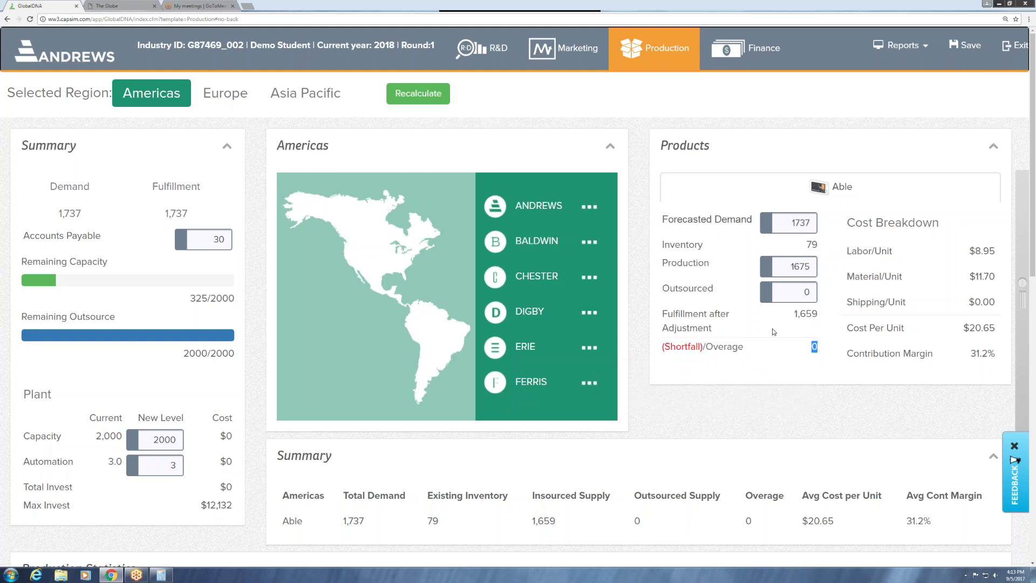
pyautogui.click(815, 265)
pyautogui.doubleClick(815, 264)
pyautogui.press('Tab')
pyautogui.moveTo(819, 245)
pyautogui.mouseDown()
pyautogui.moveTo(804, 243)
pyautogui.moveTo(782, 348)
pyautogui.moveTo(805, 236)
pyautogui.mouseUp()
pyautogui.doubleClick(801, 223)
pyautogui.click(711, 221)
pyautogui.doubleClick(688, 220)
pyautogui.click(742, 220)
pyautogui.doubleClick(800, 222)
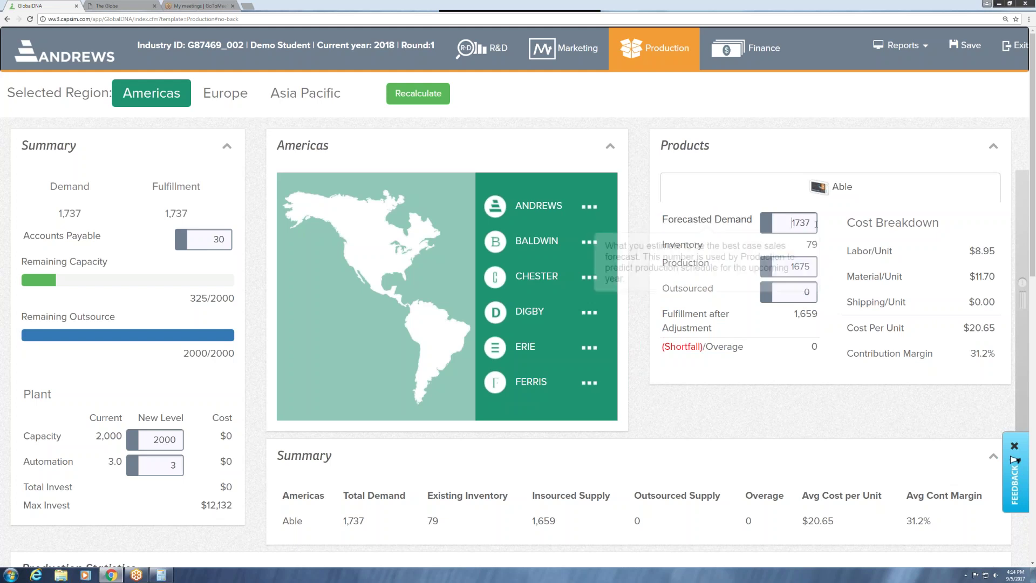
pyautogui.doubleClick(790, 267)
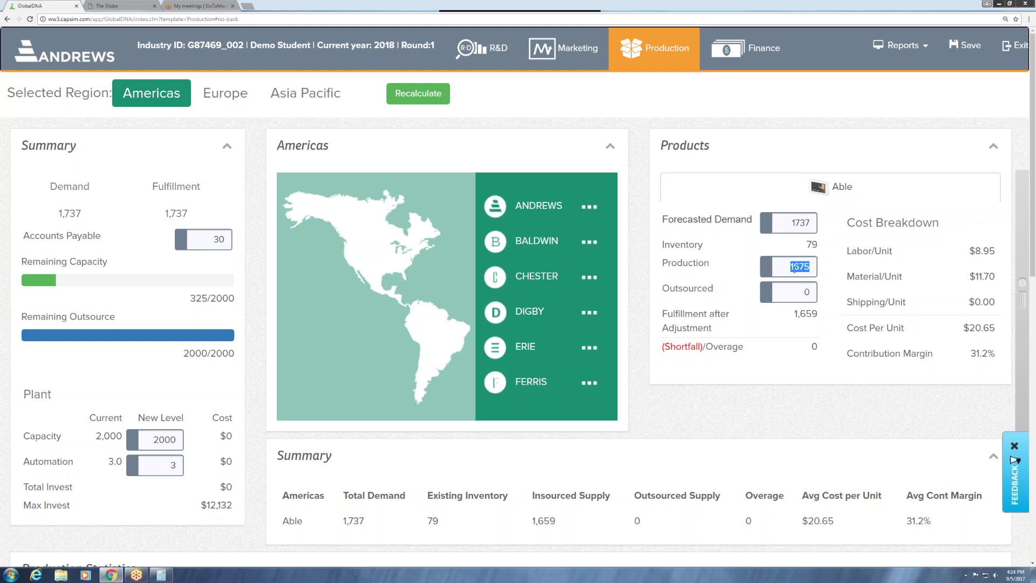
pyautogui.doubleClick(815, 346)
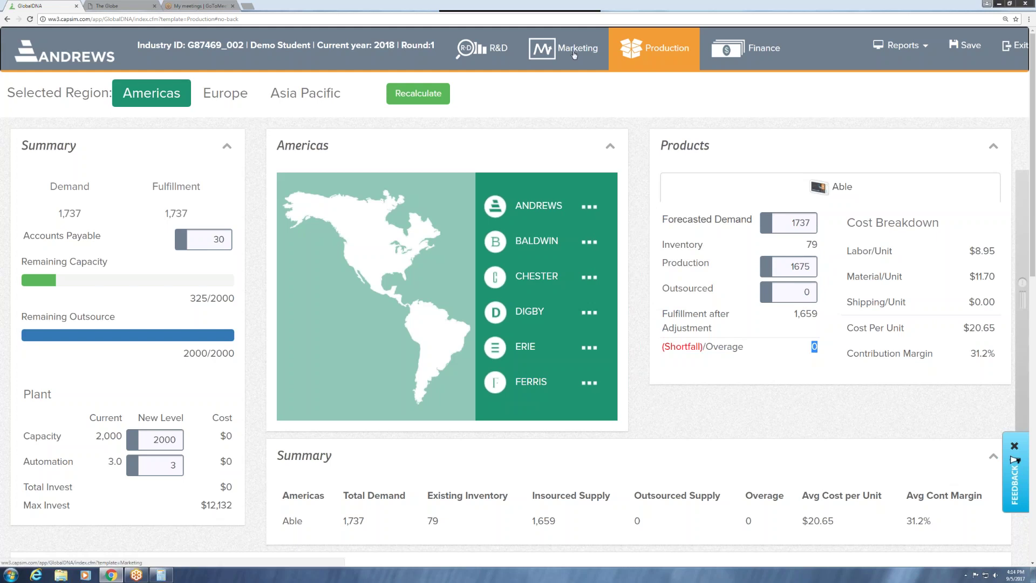
# Recalculate the Production decisions and show the Europe region in the Marketing decisions
pyautogui.click(430, 93)
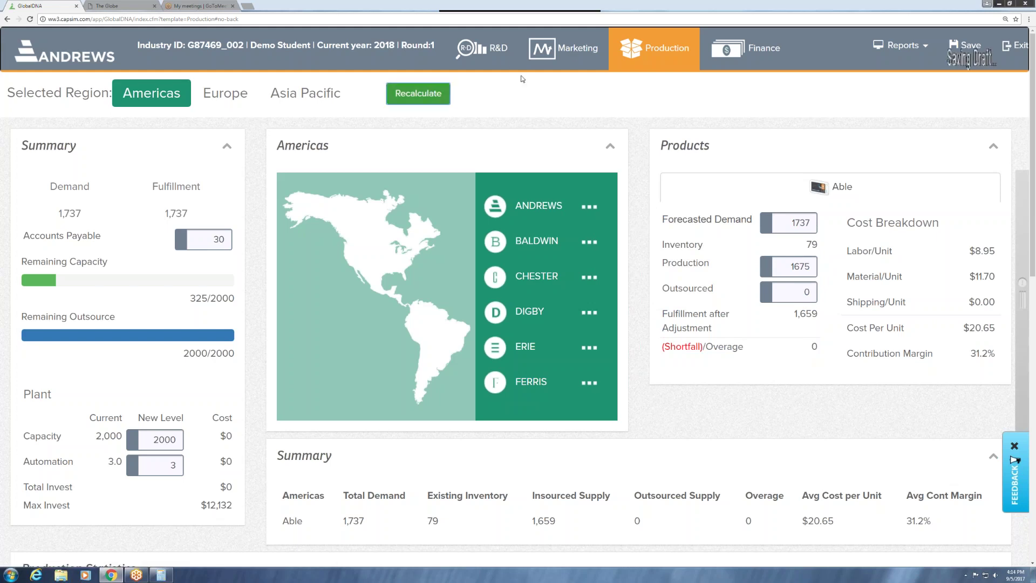
pyautogui.click(574, 54)
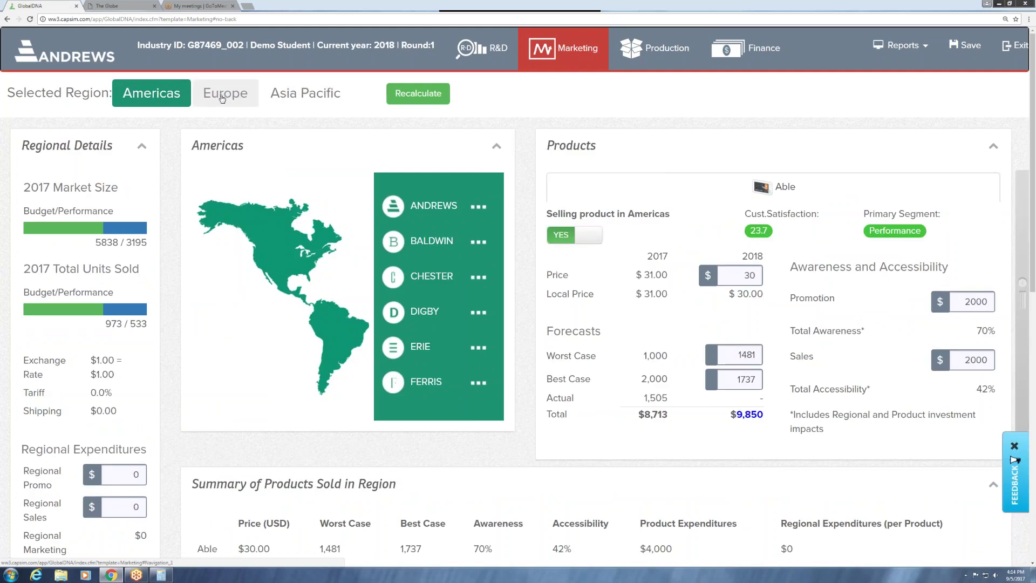
pyautogui.rightClick(221, 98)
pyautogui.click(221, 98)
pyautogui.click(222, 99)
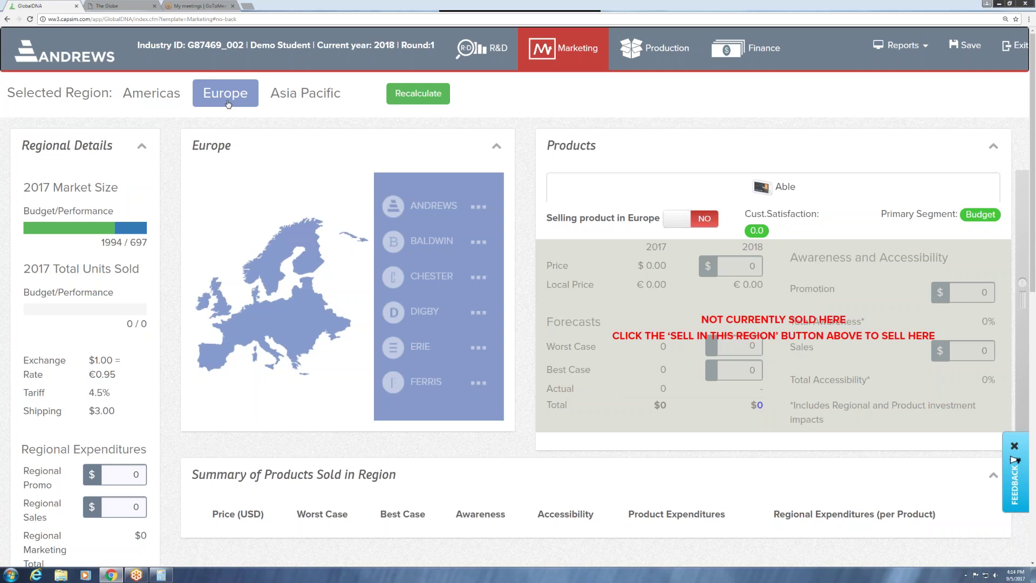
# Examine the Europe Budget segment's demand, buying criteria and top products on page 10 of The Globe report
pyautogui.hotkey('ctrl', 'Tab')
pyautogui.scroll(-15, 514, 302)
pyautogui.scroll(-20, 514, 302)
pyautogui.scroll(-20, 359, 218)
pyautogui.scroll(-20, 359, 218)
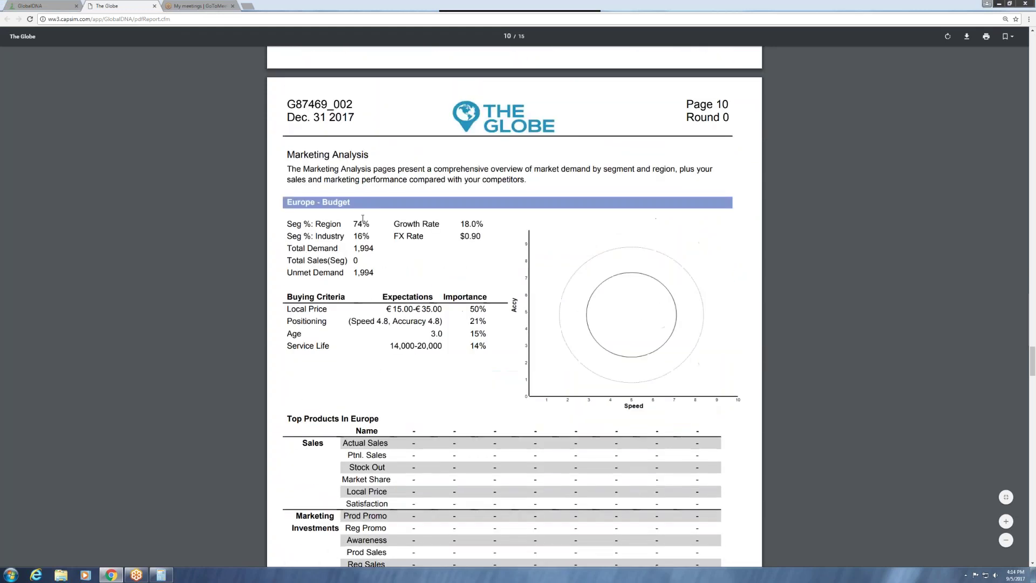
pyautogui.scroll(1, 363, 218)
pyautogui.moveTo(686, 139); pyautogui.dragTo(536, 175)
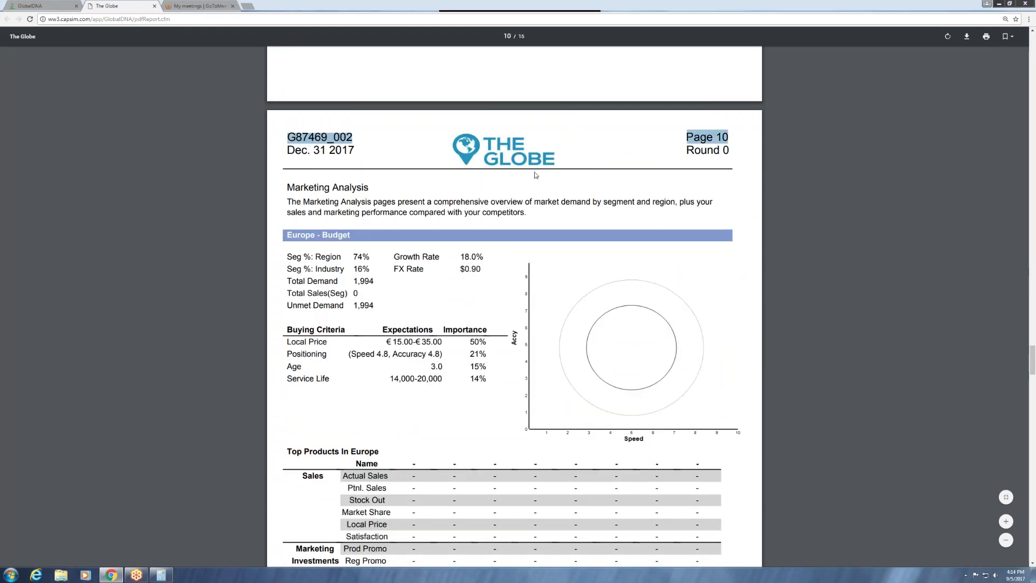
pyautogui.doubleClick(367, 280)
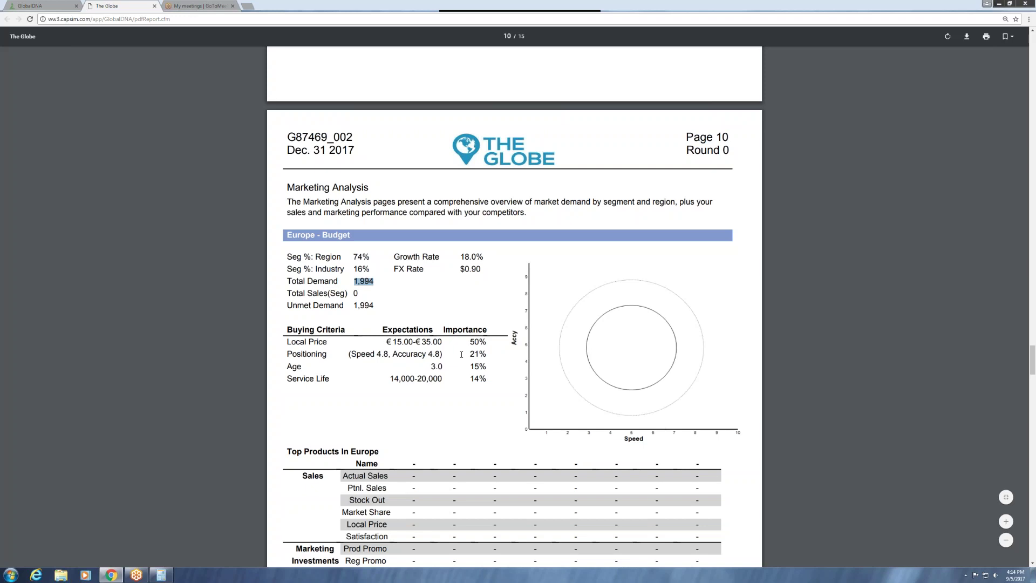
pyautogui.scroll(-2, 364, 162)
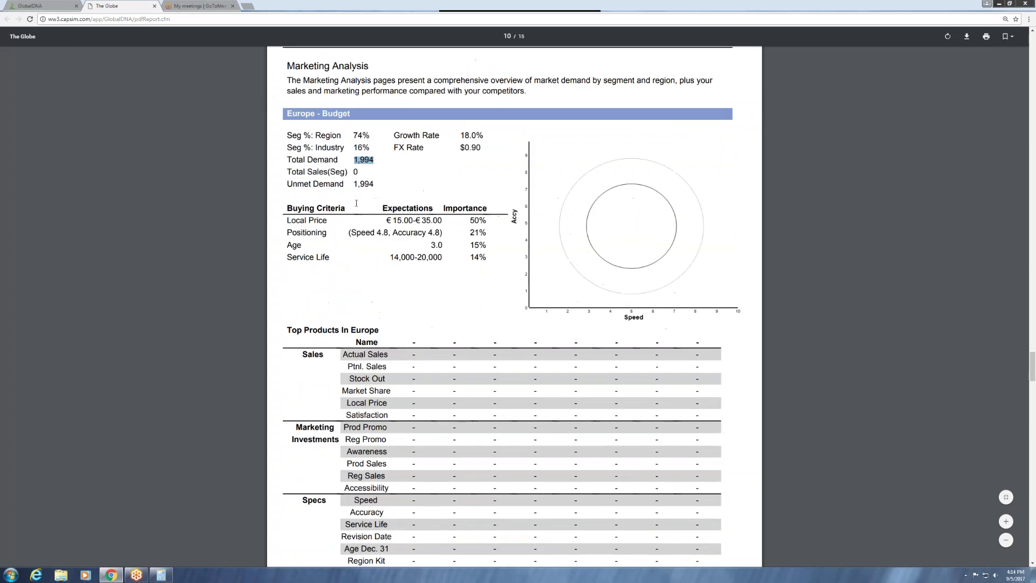
pyautogui.moveTo(392, 371); pyautogui.dragTo(485, 378)
pyautogui.scroll(-2, 431, 384)
pyautogui.click(293, 121)
pyautogui.scroll(3, 293, 121)
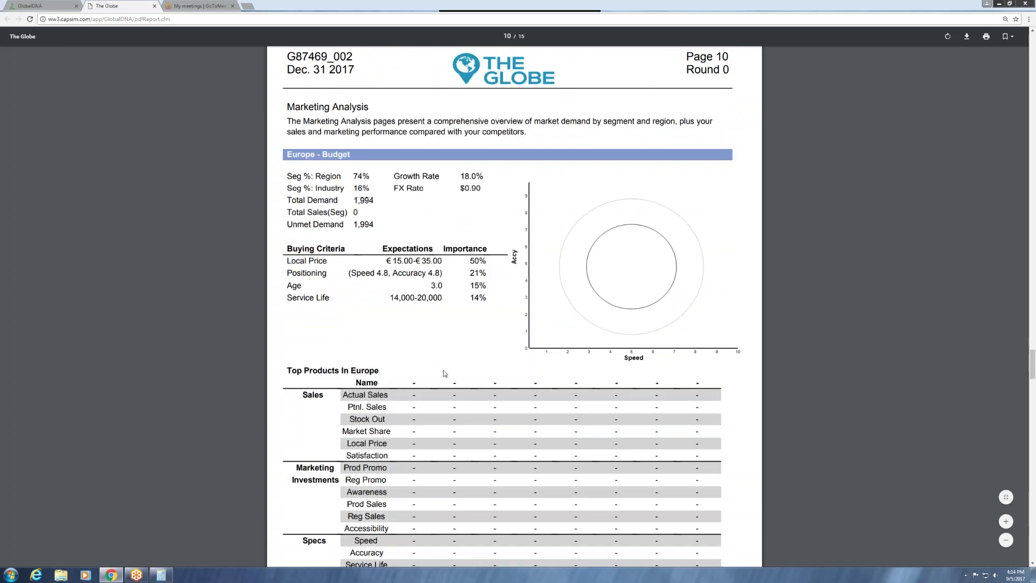
# Return to the GlobalDNA Marketing decisions and enable selling Able in Europe
pyautogui.click(33, 5)
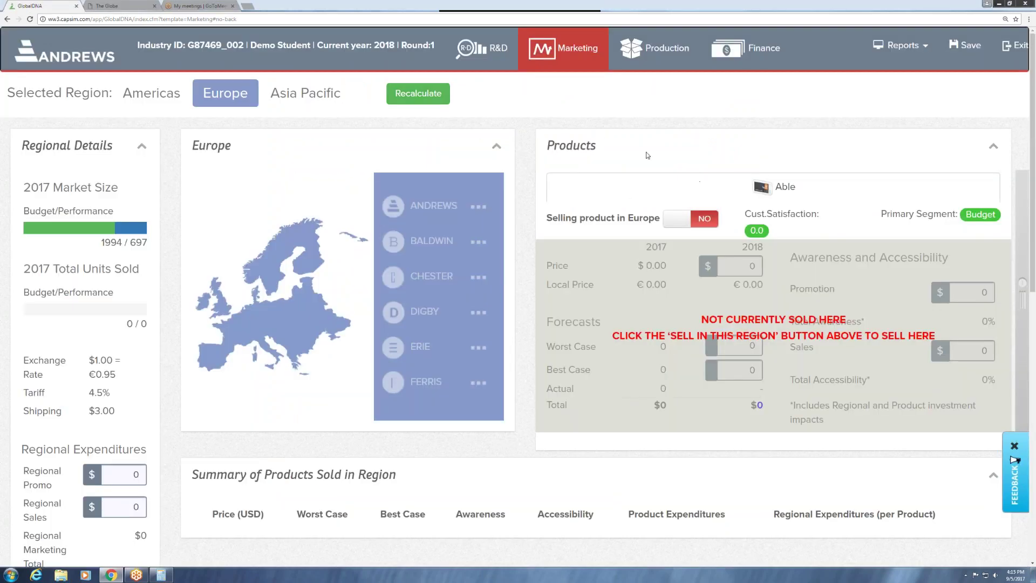
pyautogui.click(674, 222)
pyautogui.click(673, 223)
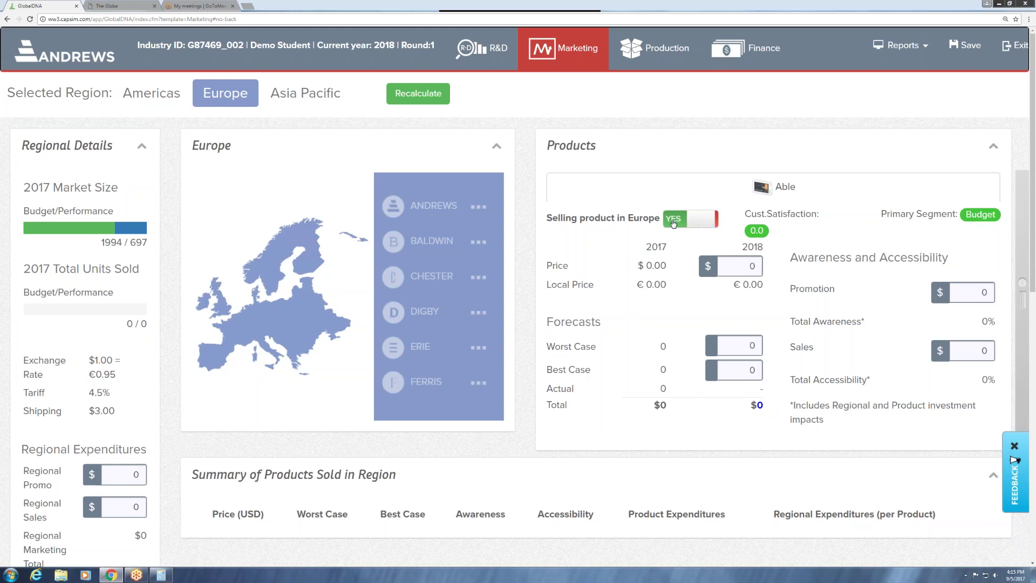
# Set Able's 2018 price in Europe to $30 and recalculate the Marketing decisions
pyautogui.click(739, 267)
pyautogui.click(149, 100)
pyautogui.click(226, 97)
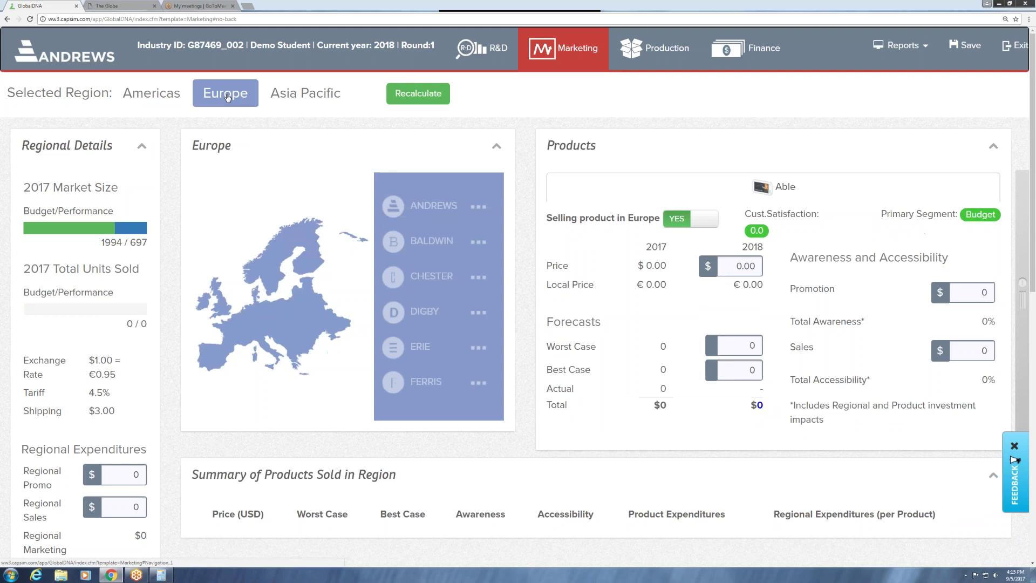
pyautogui.click(733, 265)
pyautogui.write('30')
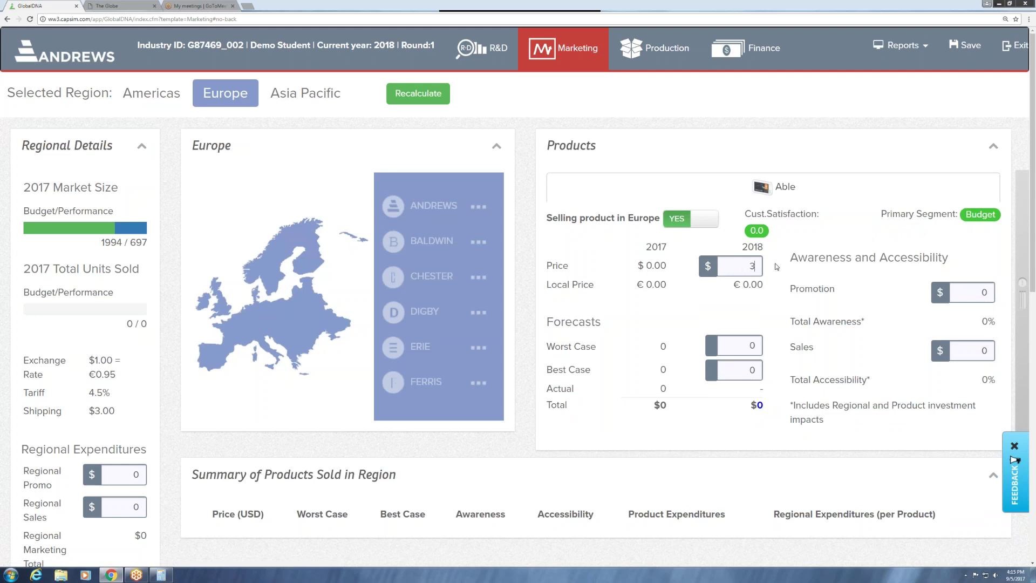
pyautogui.click(418, 94)
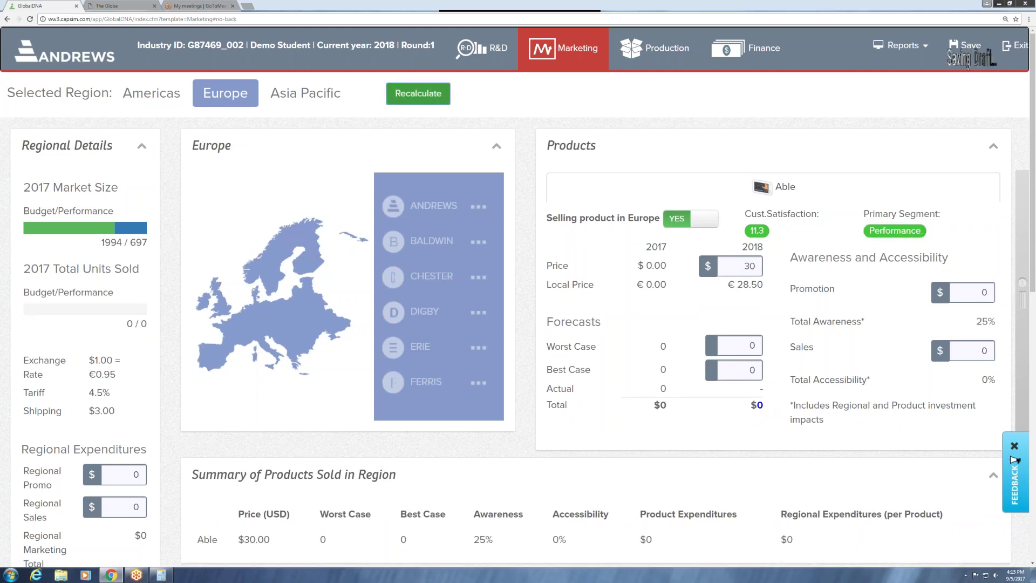
# Examine Able's 2018 local price in Europe along with the region's exchange rate, tariff and shipping cost
pyautogui.moveTo(765, 285); pyautogui.dragTo(711, 302)
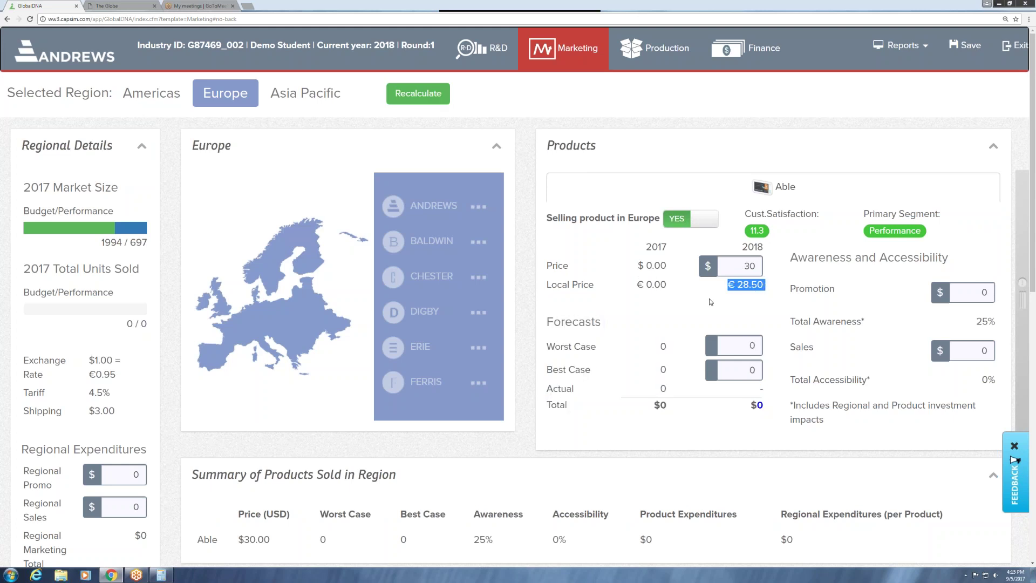
pyautogui.tripleClick(740, 285)
pyautogui.moveTo(22, 360); pyautogui.dragTo(116, 375)
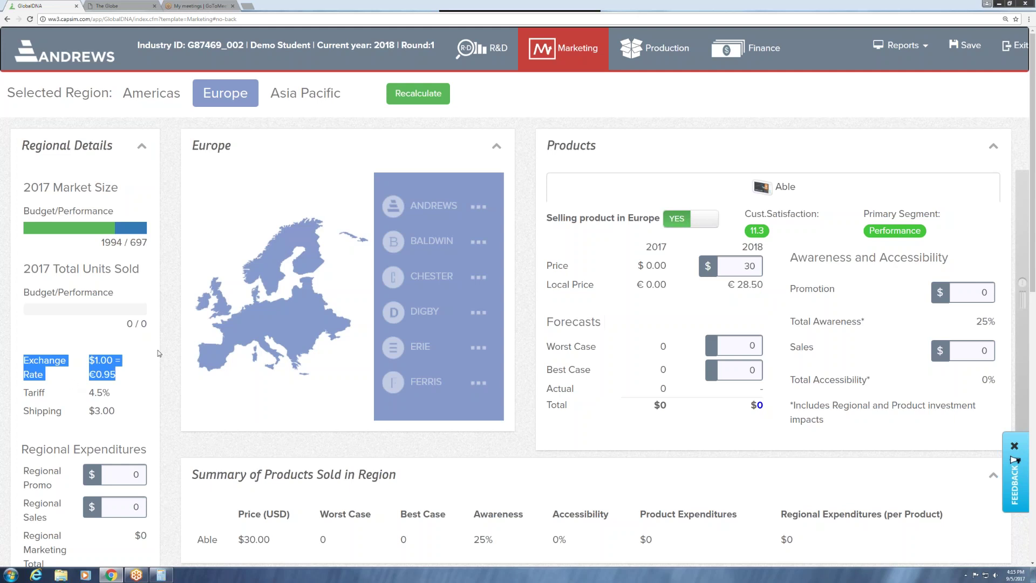
pyautogui.moveTo(22, 393); pyautogui.dragTo(118, 397)
pyautogui.click(24, 411)
pyautogui.moveTo(24, 411); pyautogui.dragTo(126, 414)
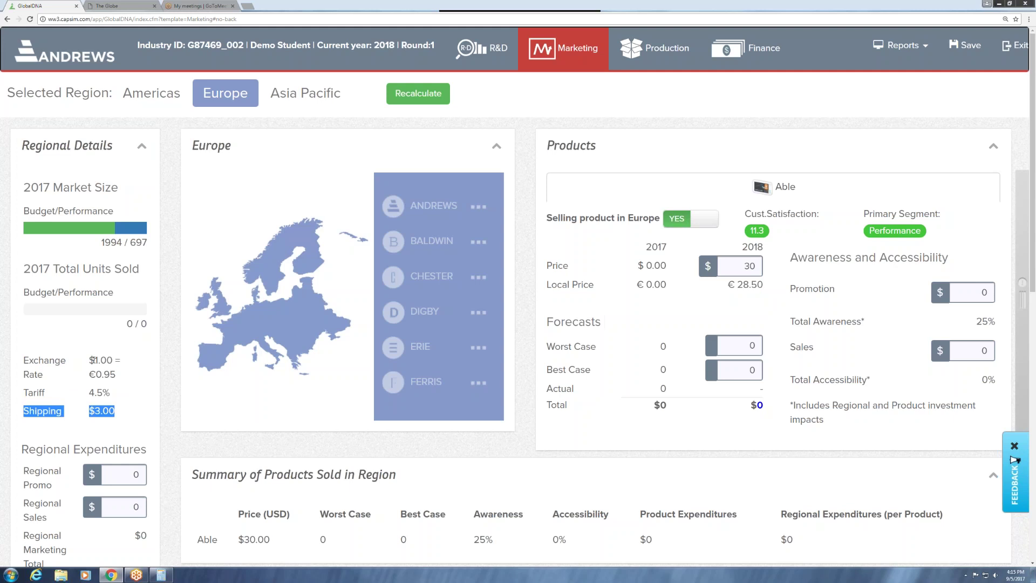
# Set Able's 2018 price in Europe to $31.58 and recalculate the Marketing decisions
pyautogui.click(737, 266)
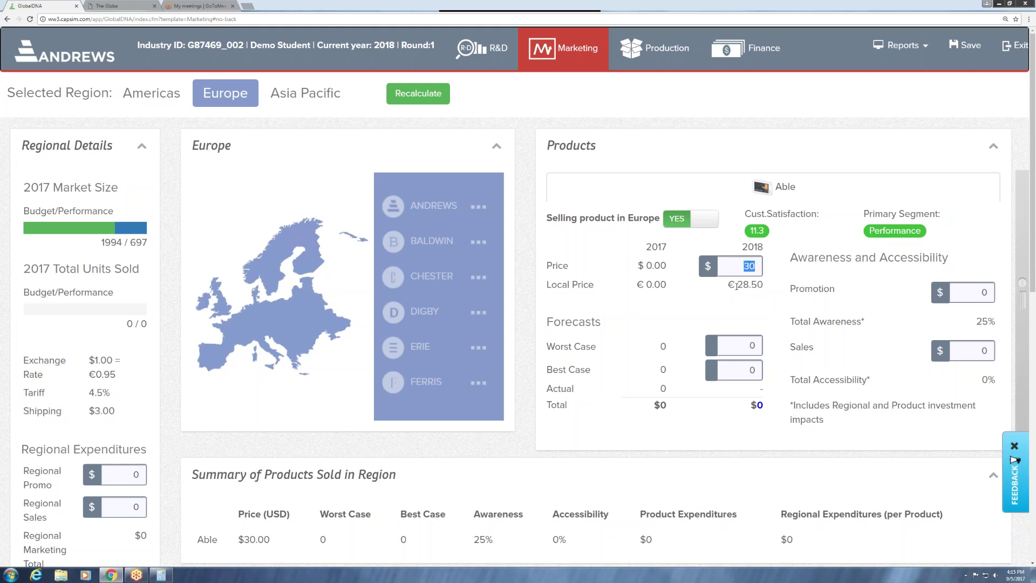
pyautogui.write('31.6')
pyautogui.press('BackSpace')
pyautogui.write('58')
pyautogui.press('Return')
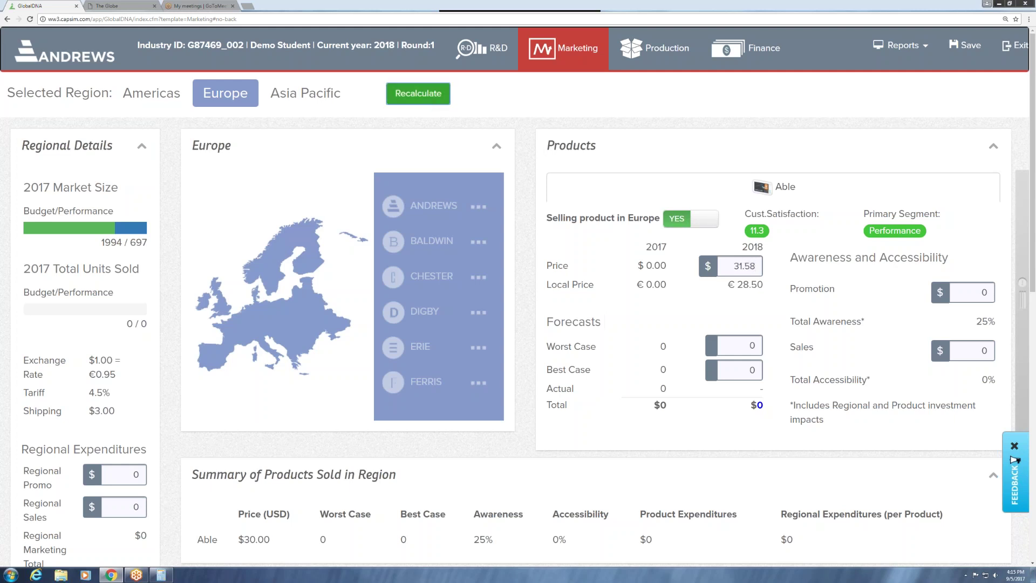
# Compare Able's dollar and local prices with Europe's exchange rate and the Europe Budget page of The Globe report
pyautogui.doubleClick(749, 284)
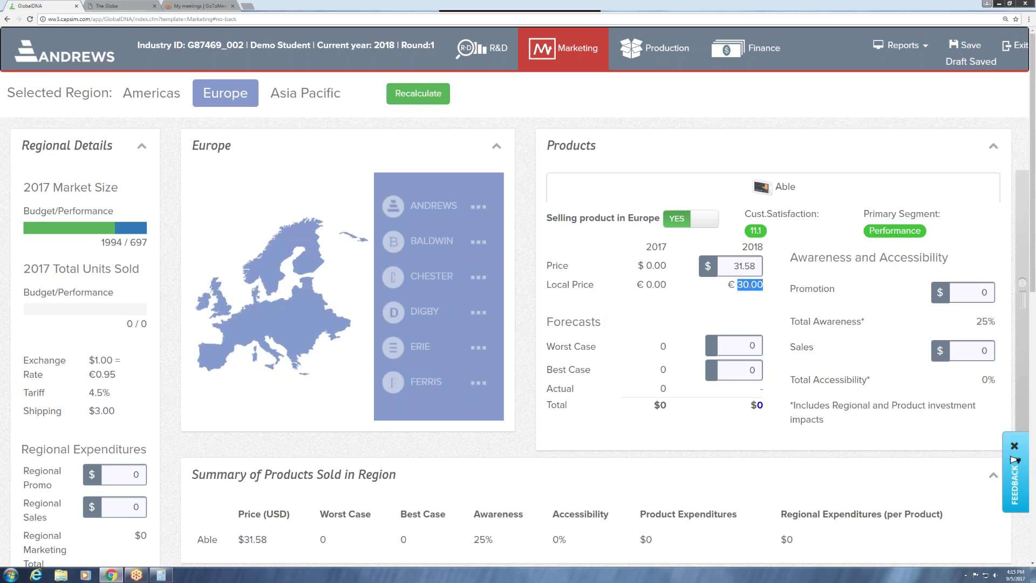
pyautogui.doubleClick(732, 263)
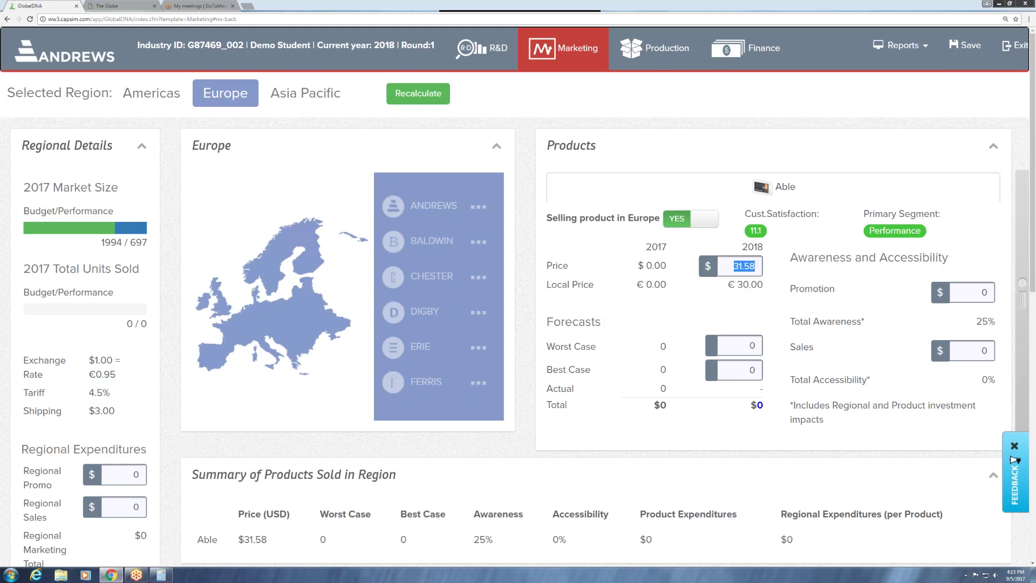
pyautogui.doubleClick(747, 285)
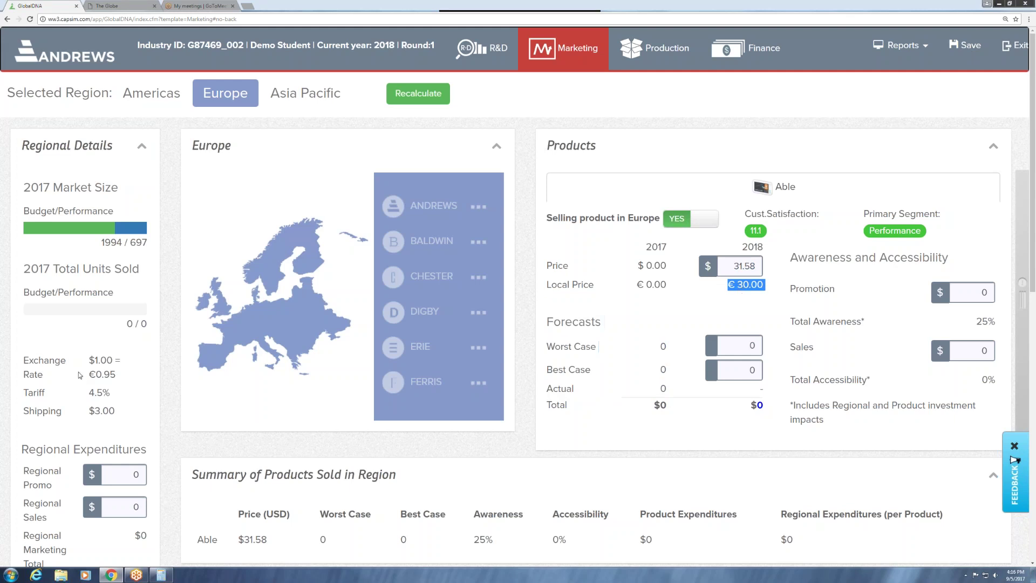
pyautogui.moveTo(84, 375); pyautogui.dragTo(122, 359)
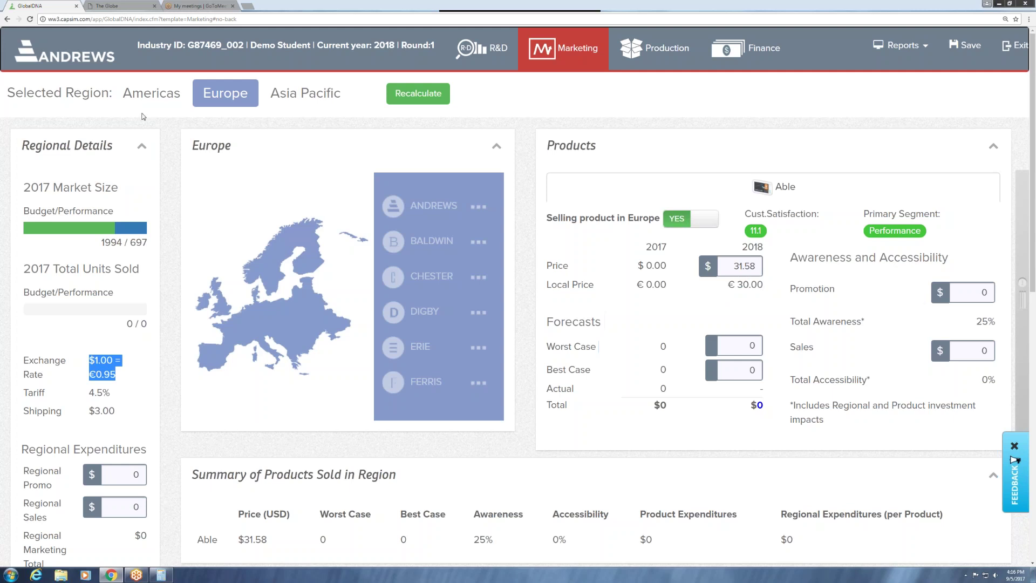
pyautogui.click(113, 5)
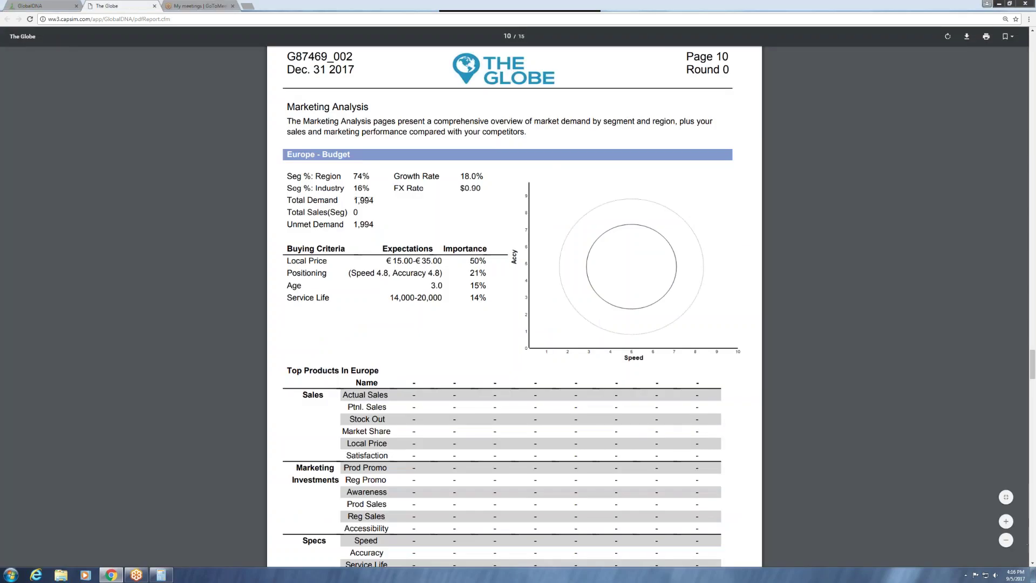
pyautogui.hotkey('ctrl', 'shift', 'Tab')
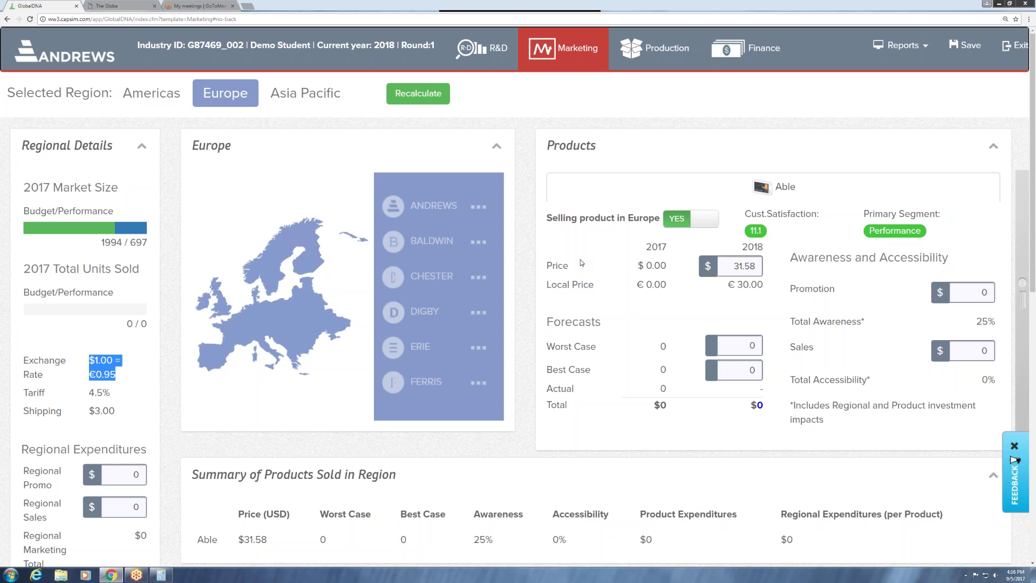
# Using Europe's Budget market size, calculate one competitor's share of 2018 demand in the Calculator as 1994 × 1.18 divided by 6
pyautogui.scroll(-10, 603, 362)
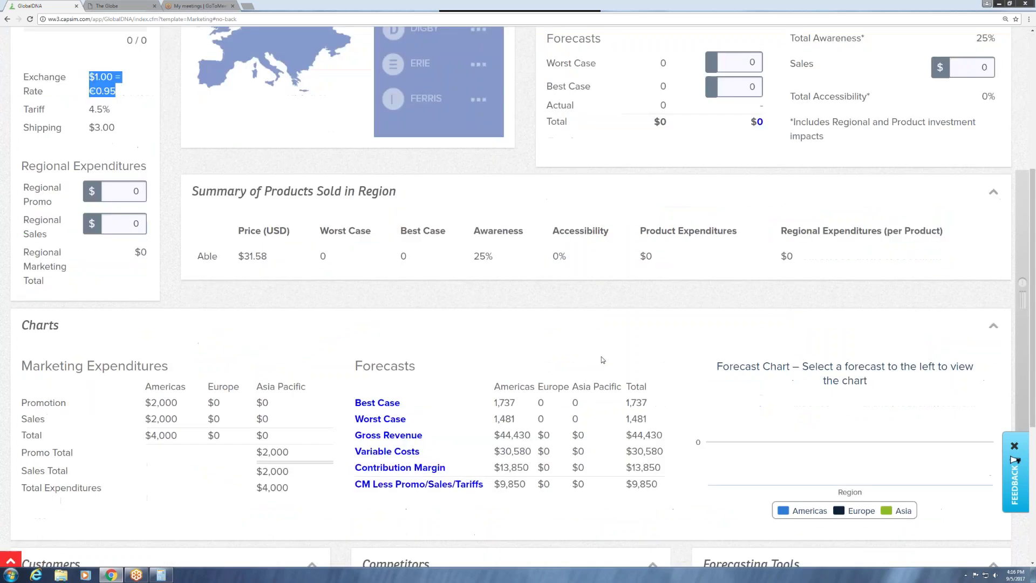
pyautogui.doubleClick(770, 363)
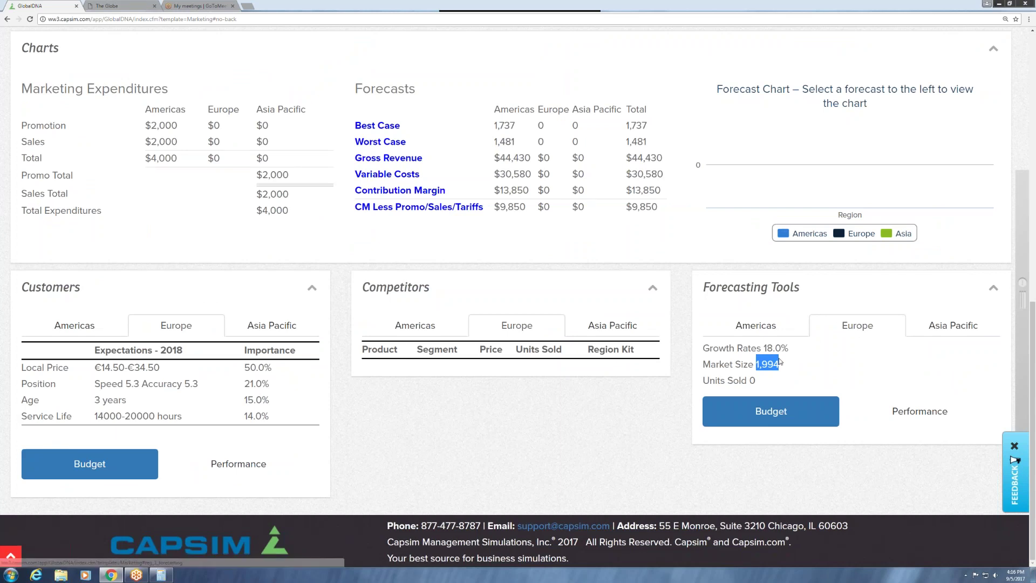
pyautogui.click(784, 366)
pyautogui.click(160, 575)
pyautogui.write('1994')
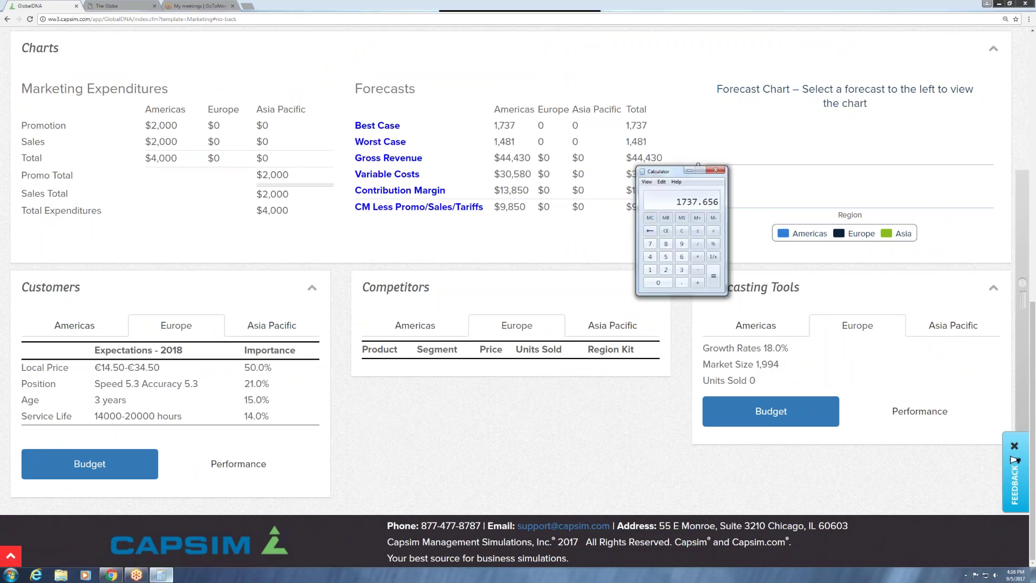
pyautogui.write('*1.18')
pyautogui.press('Return')
pyautogui.write('/6')
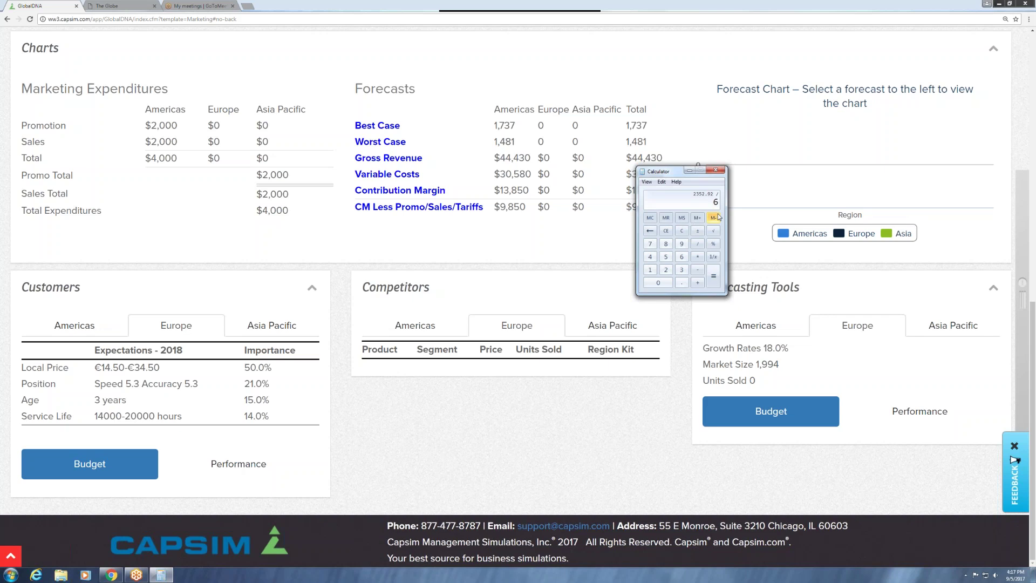
pyautogui.press('Return')
# Set Able's worst case forecast in Europe to 400 and recalculate the Marketing decisions
pyautogui.click(628, 222)
pyautogui.scroll(10, 628, 222)
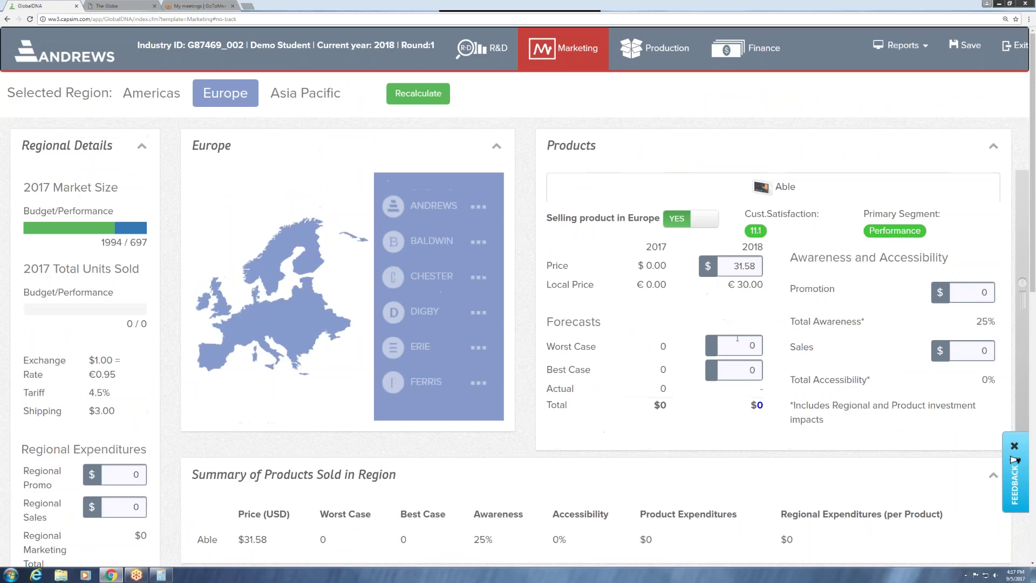
pyautogui.doubleClick(737, 338)
pyautogui.write('400')
pyautogui.click(424, 92)
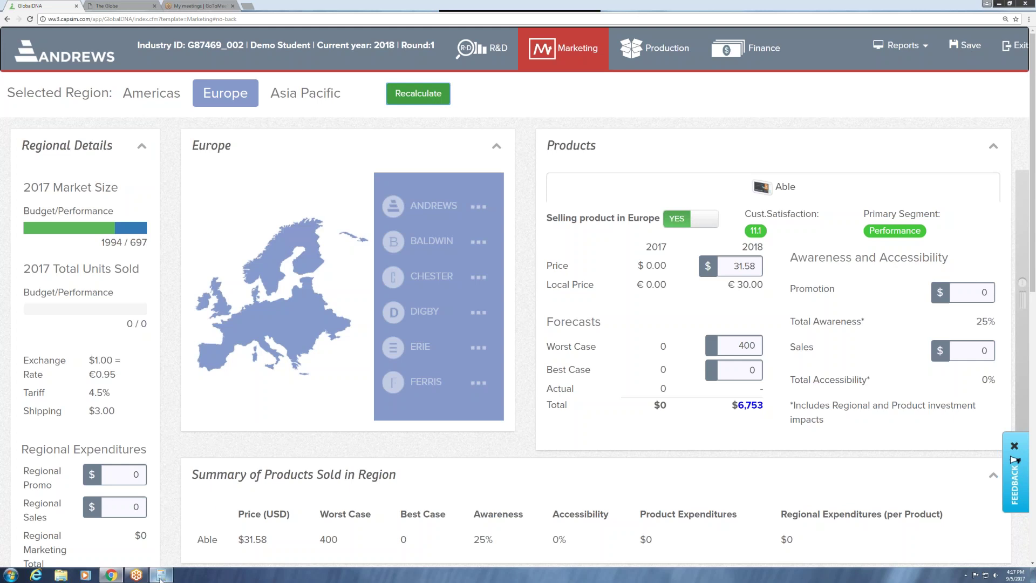
# Check the Europe Budget page of The Globe report and review Europe's shipping cost and Able's forecast total in the Marketing decisions
pyautogui.moveTo(160, 578)
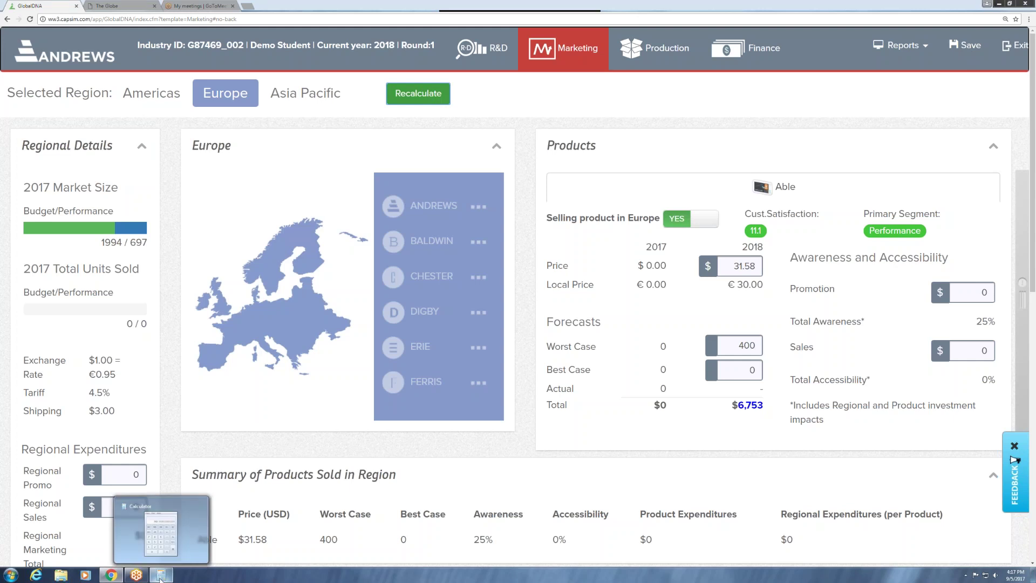
pyautogui.hotkey('ctrl', 'Tab')
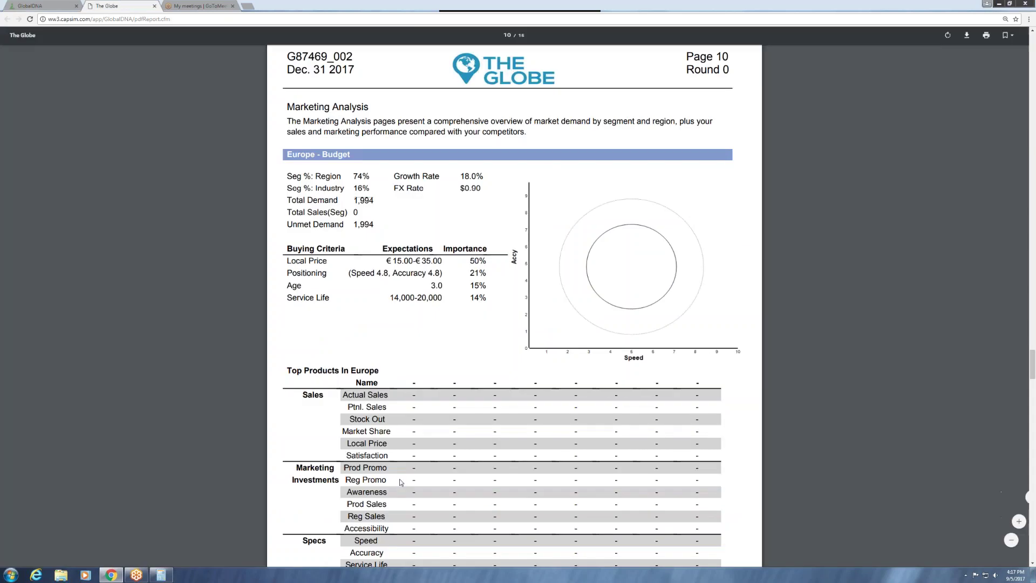
pyautogui.scroll(-3, 400, 482)
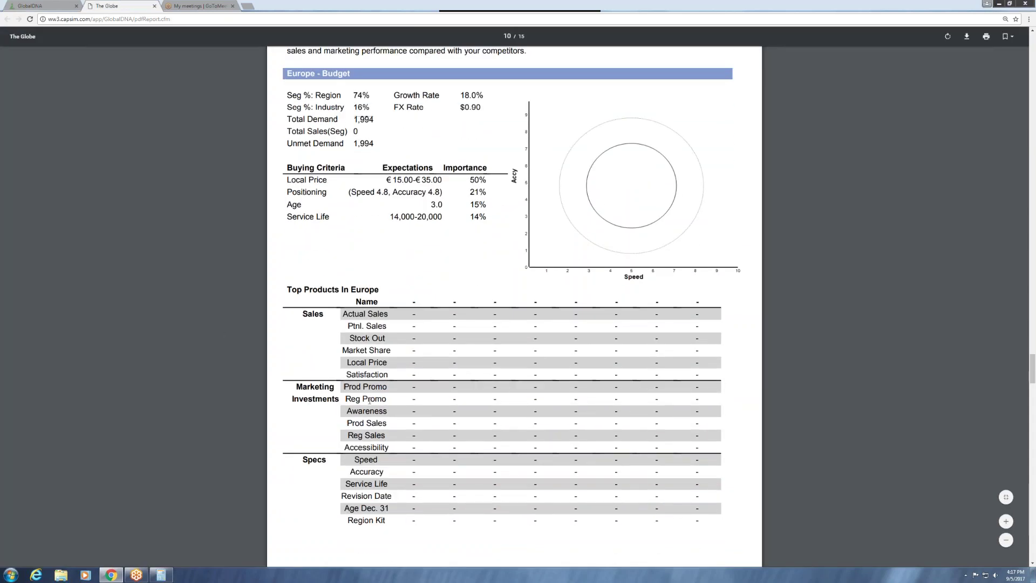
pyautogui.hotkey('ctrl', 'shift', 'Tab')
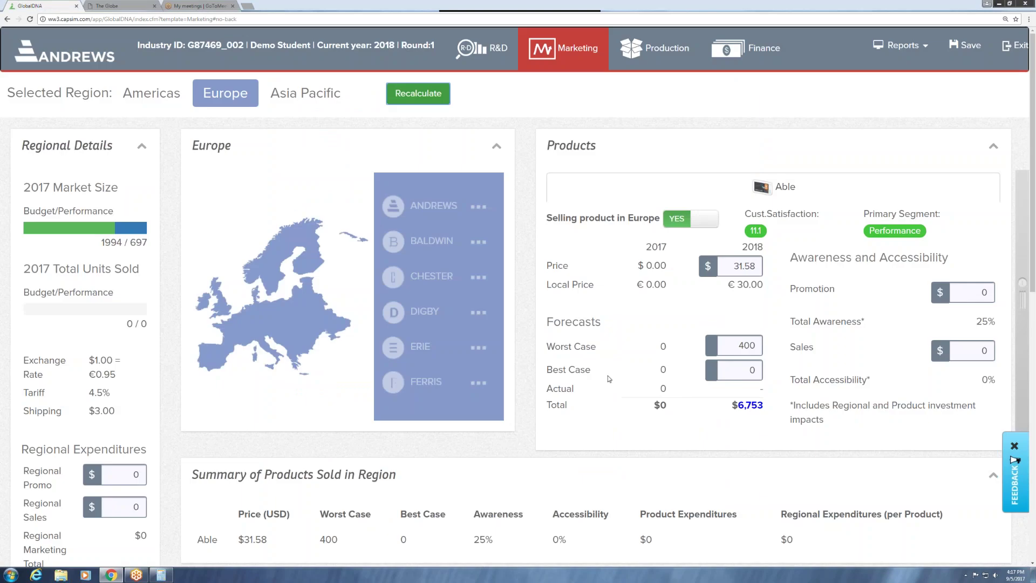
pyautogui.click(733, 348)
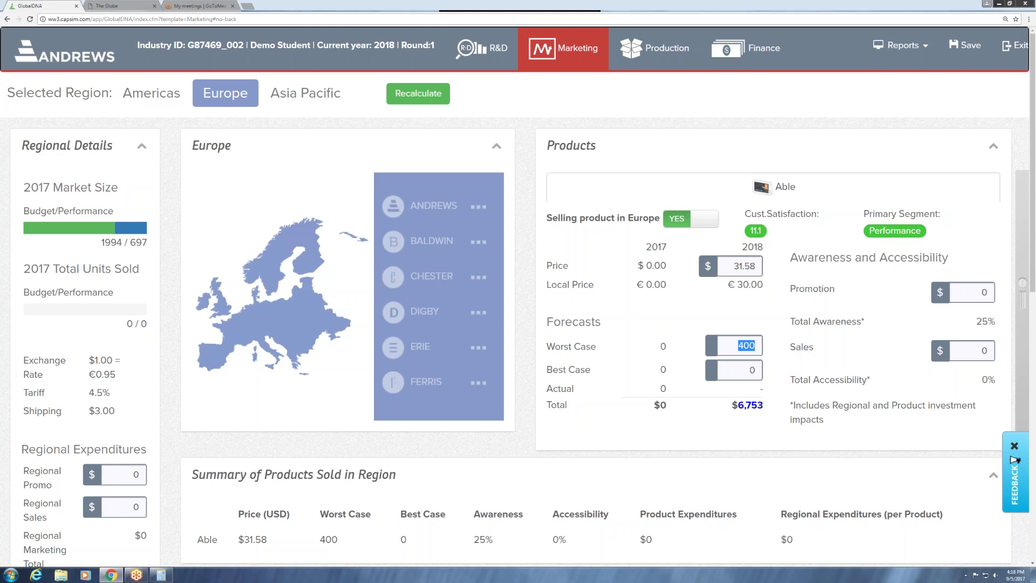
pyautogui.moveTo(86, 412); pyautogui.dragTo(116, 411)
pyautogui.moveTo(722, 409); pyautogui.dragTo(771, 410)
pyautogui.click(773, 412)
# Set Able's best case forecast in Europe to 500, recalculate, and review it against the worst case
pyautogui.click(744, 345)
pyautogui.click(745, 369)
pyautogui.write('4')
pyautogui.press('BackSpace')
pyautogui.write('500')
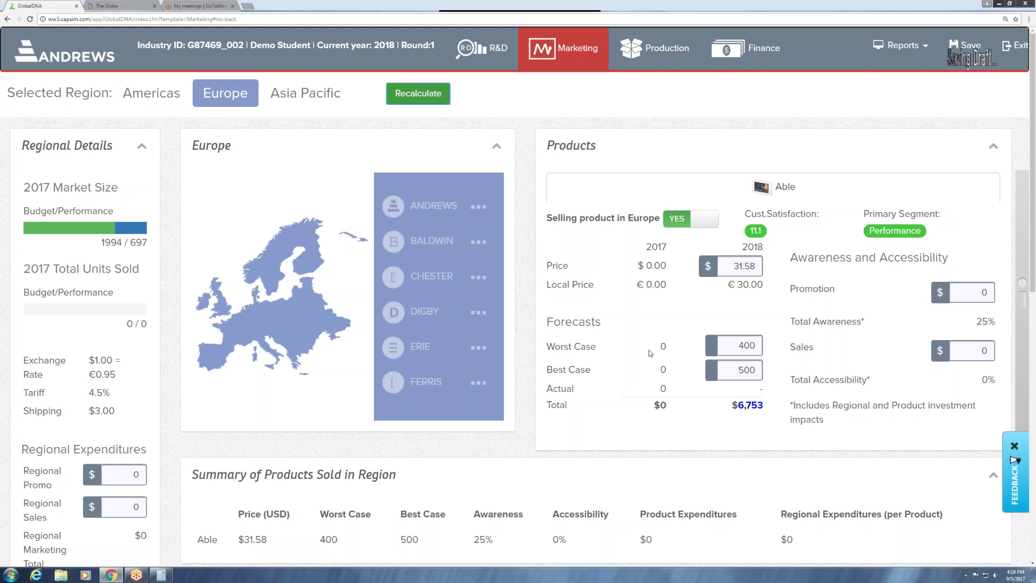
pyautogui.click(747, 345)
pyautogui.click(748, 370)
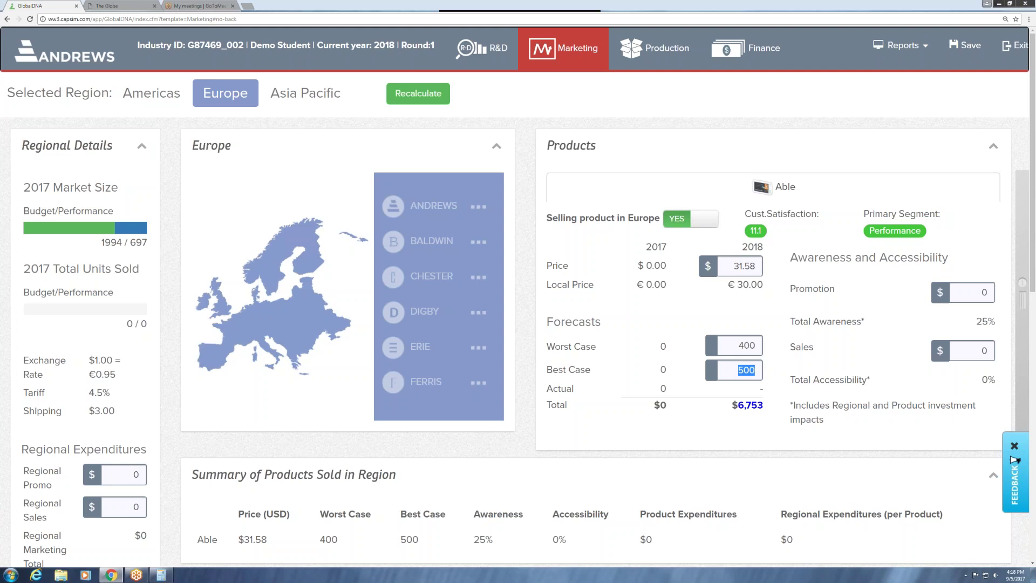
# View the Asia Pacific region's Marketing decisions, return to Europe and recalculate
pyautogui.click(306, 96)
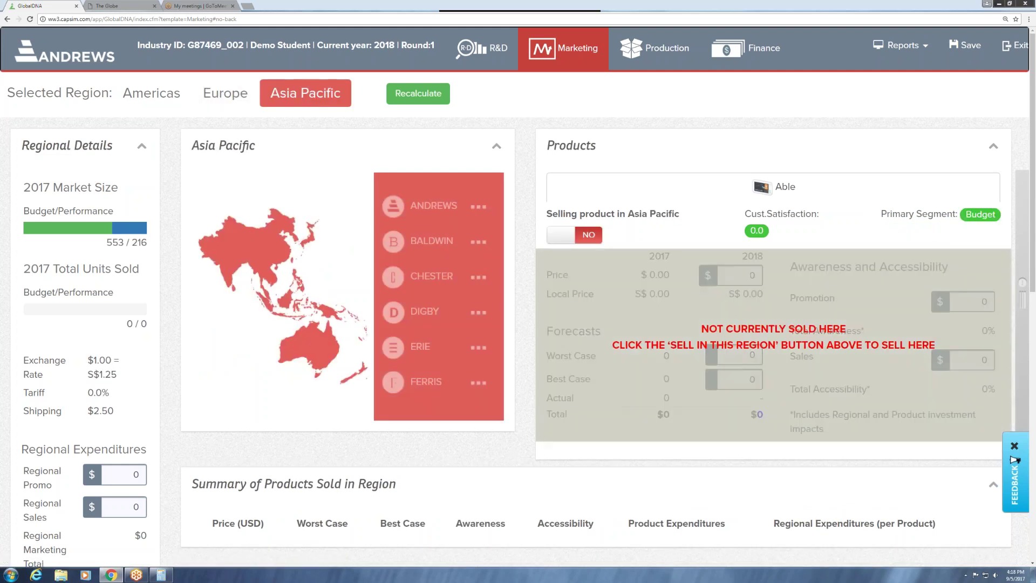
pyautogui.click(237, 106)
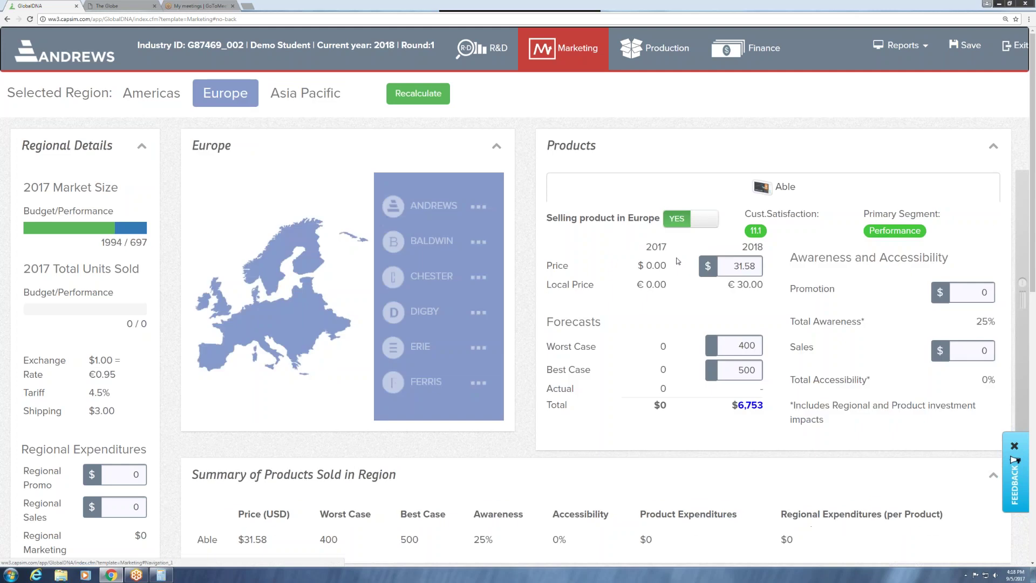
pyautogui.click(408, 93)
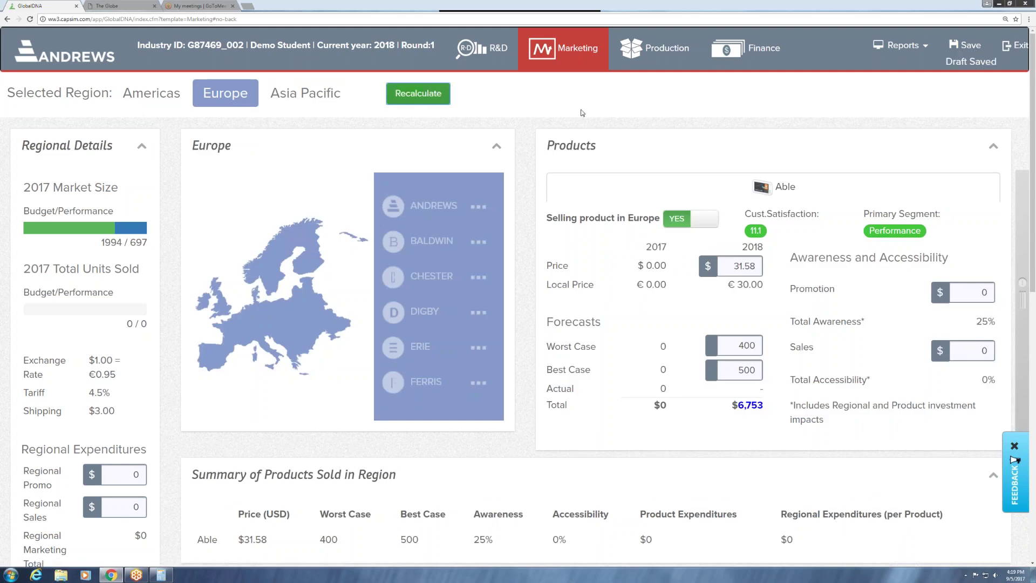
# In the Production decisions for Europe, set Able's production to 325, matching the remaining capacity, and recalculate
pyautogui.click(668, 53)
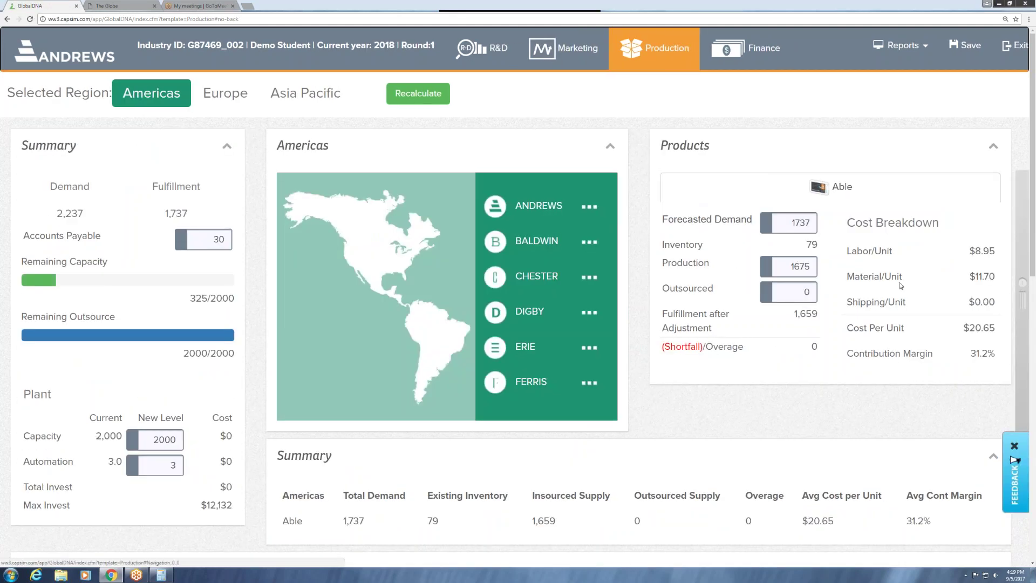
pyautogui.click(225, 102)
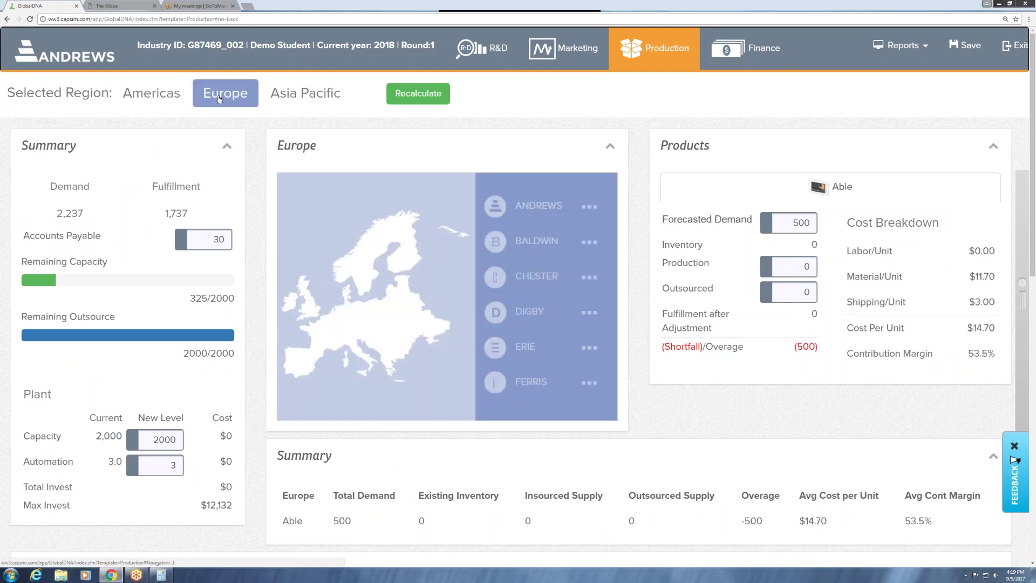
pyautogui.click(775, 268)
pyautogui.press('Tab')
pyautogui.hotkey('shift', 'Tab')
pyautogui.press('Tab')
pyautogui.click(797, 266)
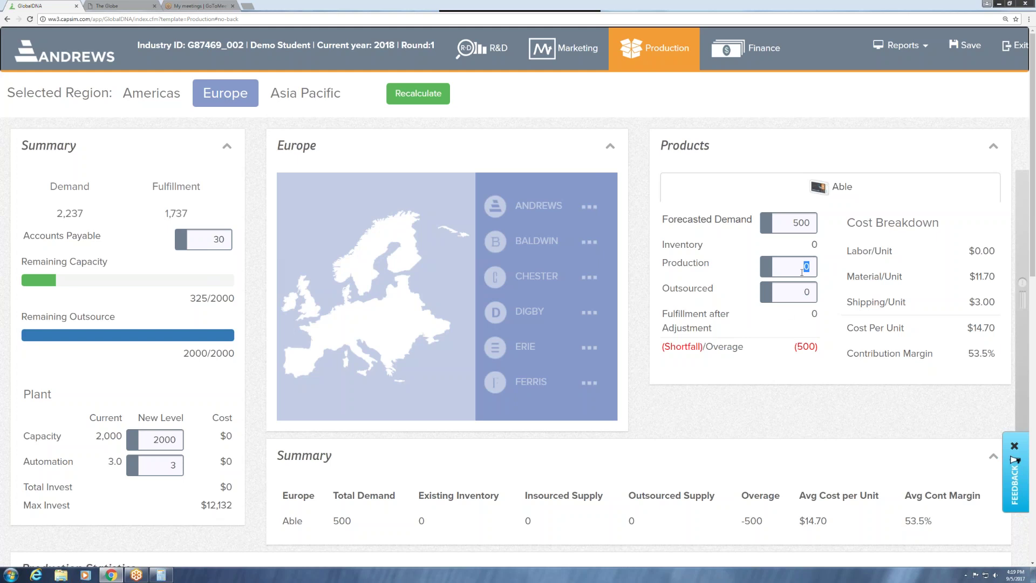
pyautogui.moveTo(21, 262); pyautogui.dragTo(210, 298)
pyautogui.click(782, 268)
pyautogui.write('325')
pyautogui.click(418, 93)
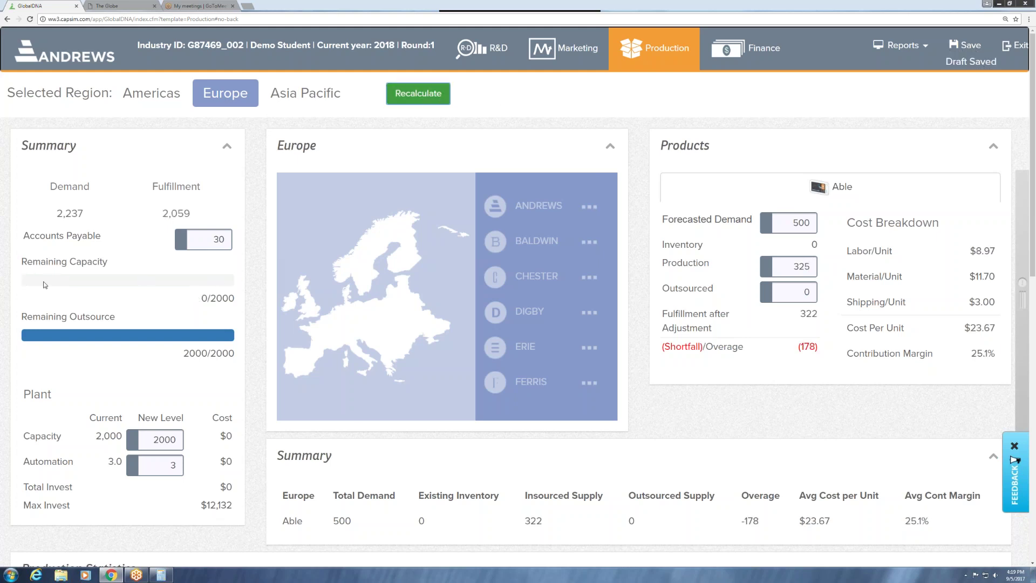
# Examine the plant's capacity and automation levels, Able's outsourced quantity and the remaining outsource capacity for Europe
pyautogui.scroll(-1, 208, 426)
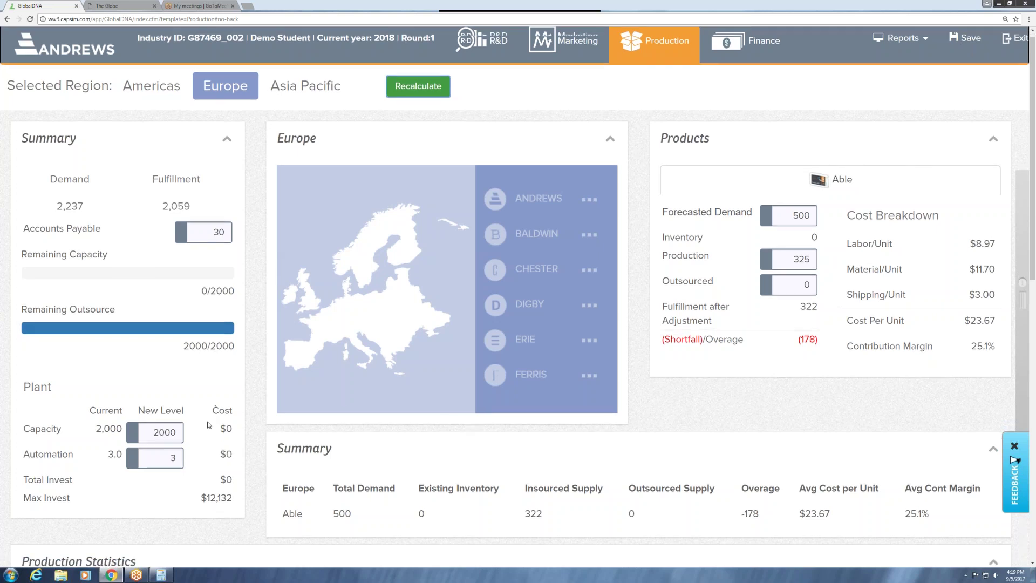
pyautogui.click(177, 406)
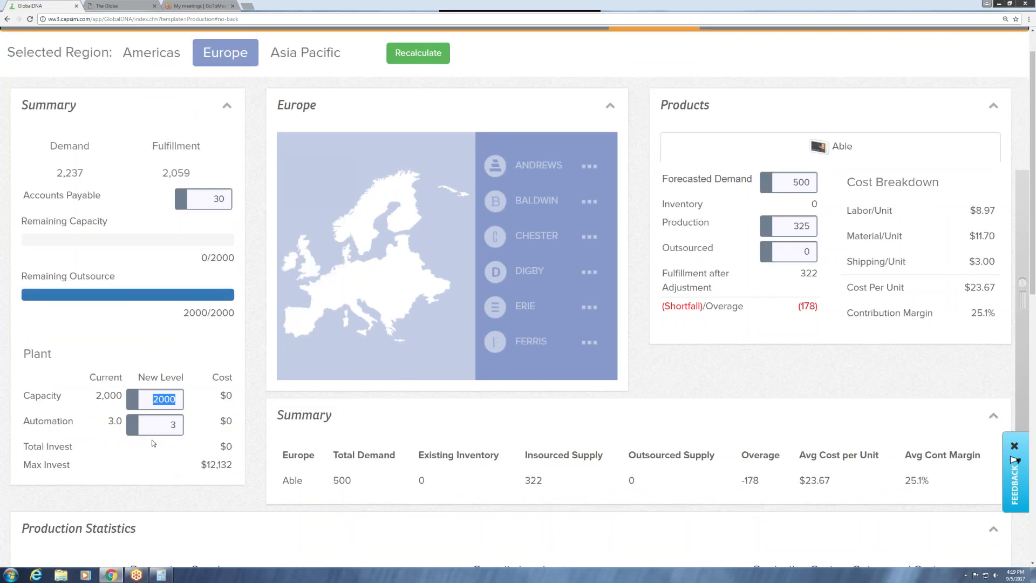
pyautogui.press('Tab')
pyautogui.scroll(1, 269, 418)
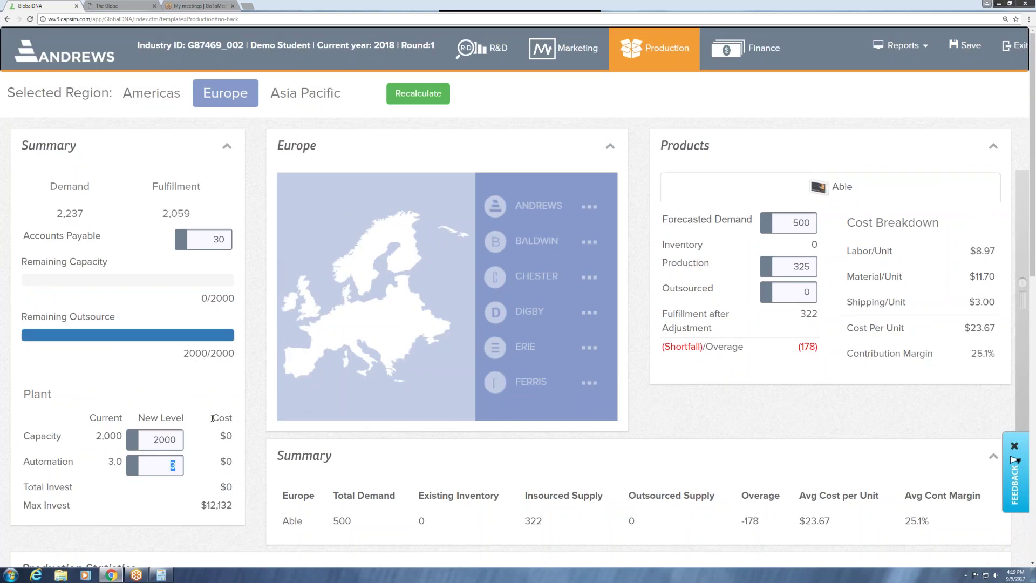
pyautogui.click(187, 394)
pyautogui.click(807, 292)
pyautogui.moveTo(114, 317); pyautogui.dragTo(70, 316)
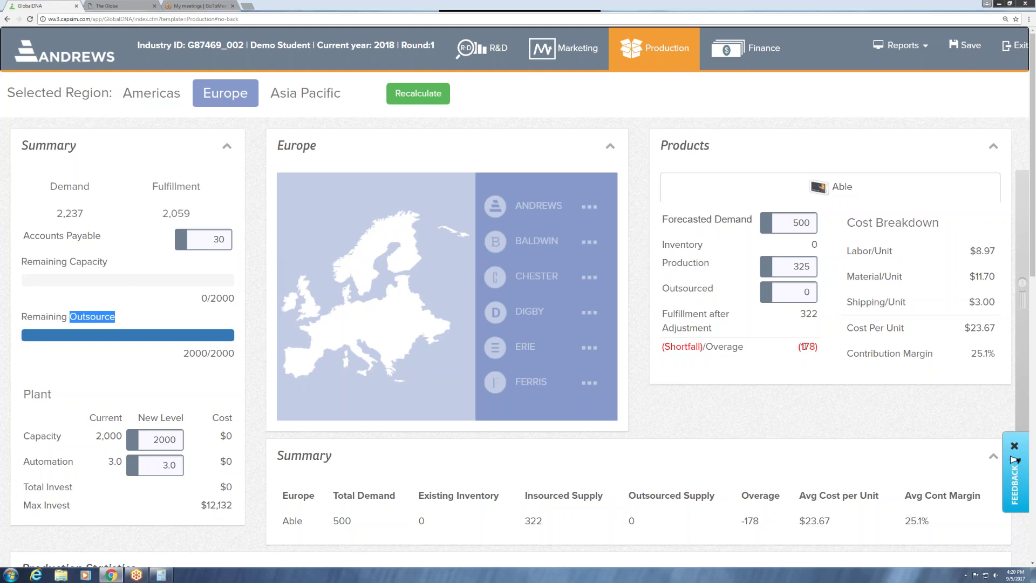
# Set Able's outsourced quantity in Europe to 178 to cover the production shortfall and recalculate
pyautogui.doubleClick(808, 347)
pyautogui.click(804, 291)
pyautogui.write('178')
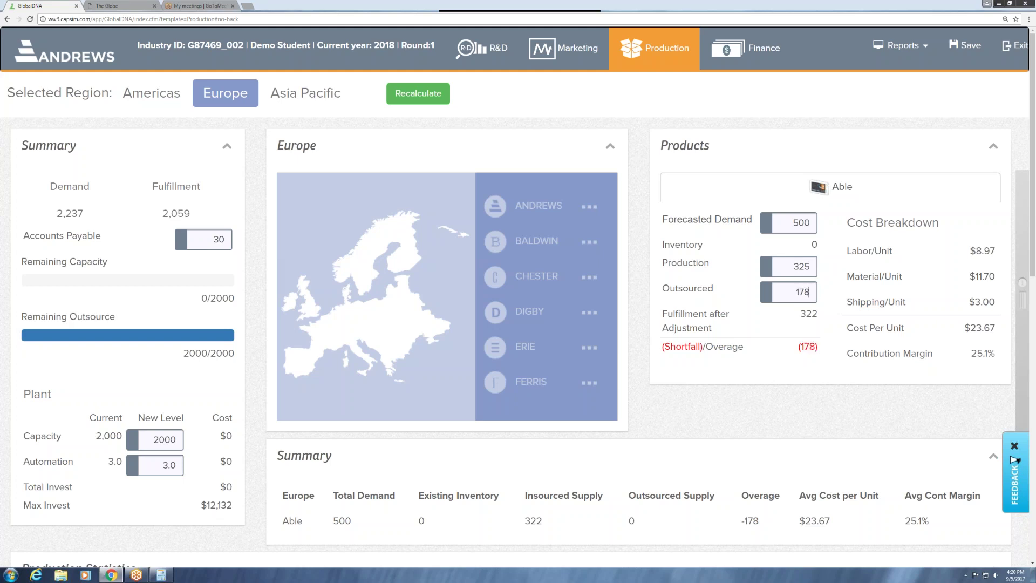
pyautogui.click(426, 94)
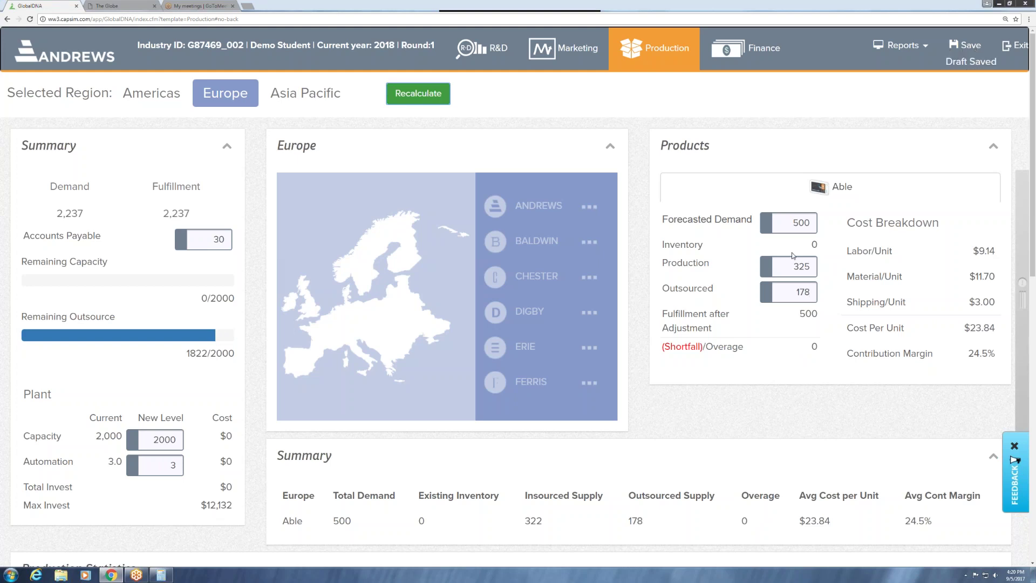
# Compare Able's contribution margin between Europe and the Americas, and check the European shipping cost per unit
pyautogui.moveTo(967, 353); pyautogui.dragTo(996, 356)
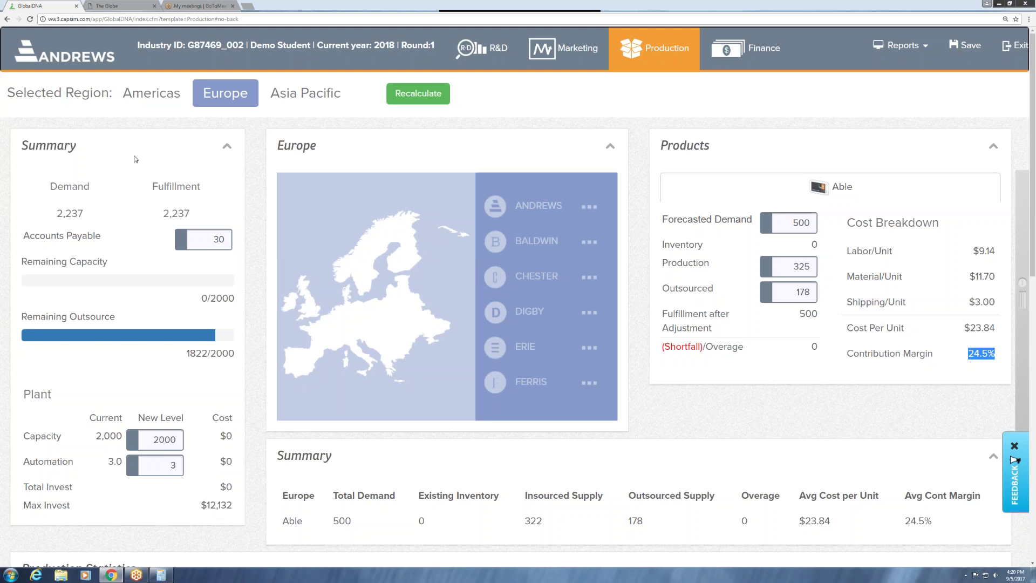
pyautogui.click(148, 96)
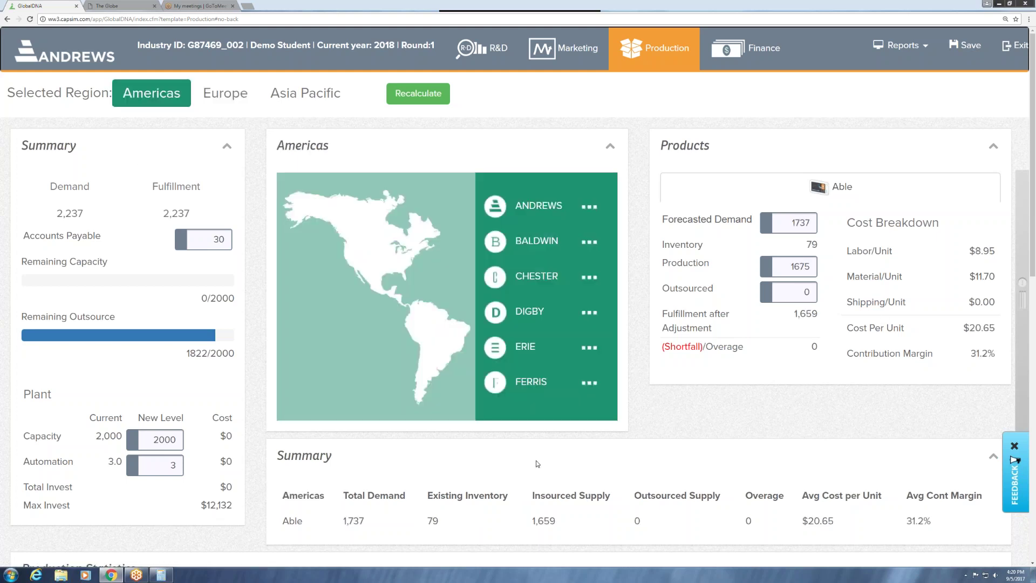
pyautogui.moveTo(964, 355); pyautogui.dragTo(999, 355)
pyautogui.click(218, 96)
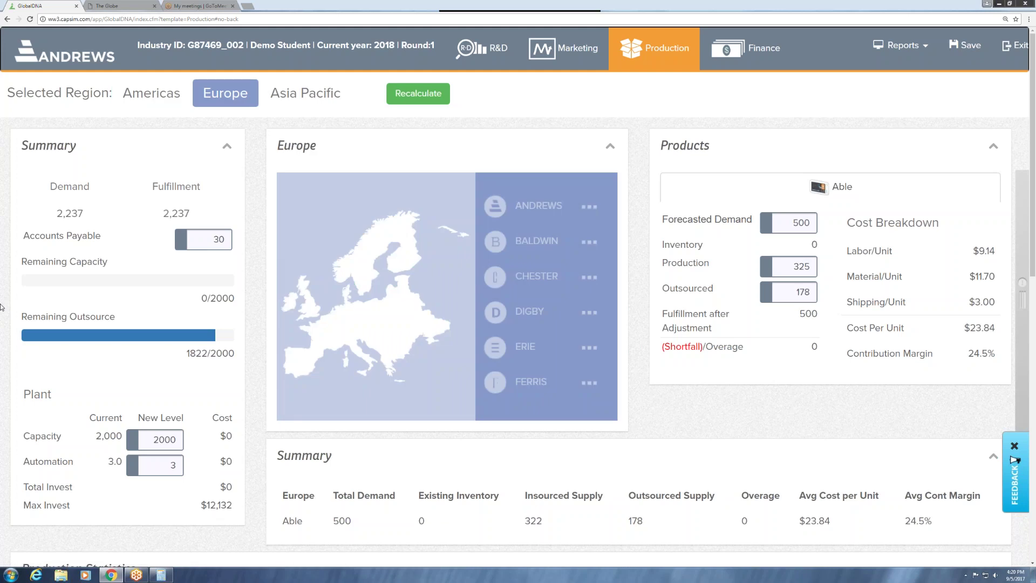
pyautogui.moveTo(966, 302); pyautogui.dragTo(996, 303)
pyautogui.moveTo(966, 355); pyautogui.dragTo(998, 354)
# In the Marketing decisions for Europe, compare Able's local price with the Budget customers' expected local price range
pyautogui.click(576, 55)
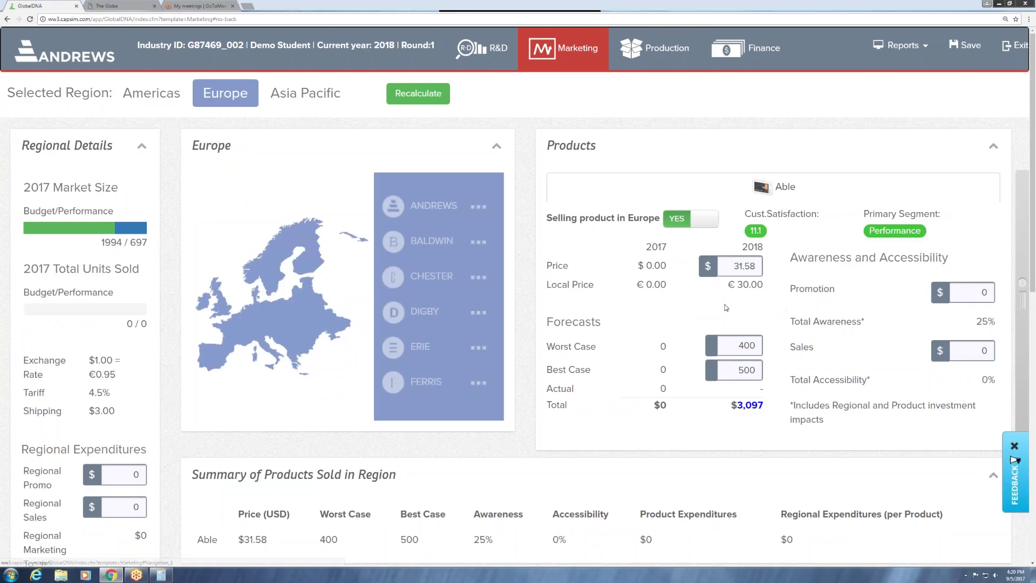
pyautogui.moveTo(733, 283); pyautogui.dragTo(764, 286)
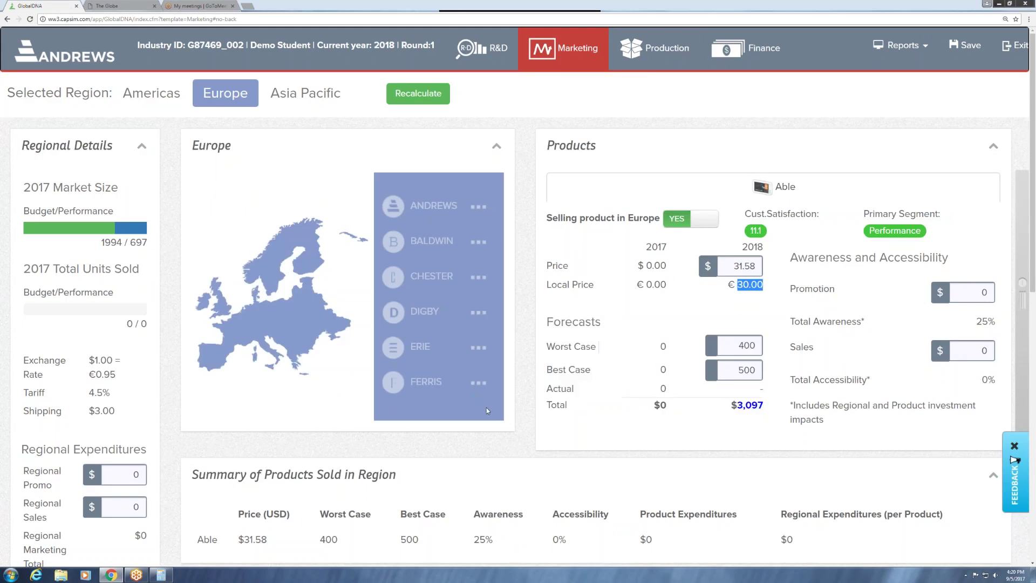
pyautogui.scroll(-1, 488, 391)
pyautogui.scroll(-10, 488, 391)
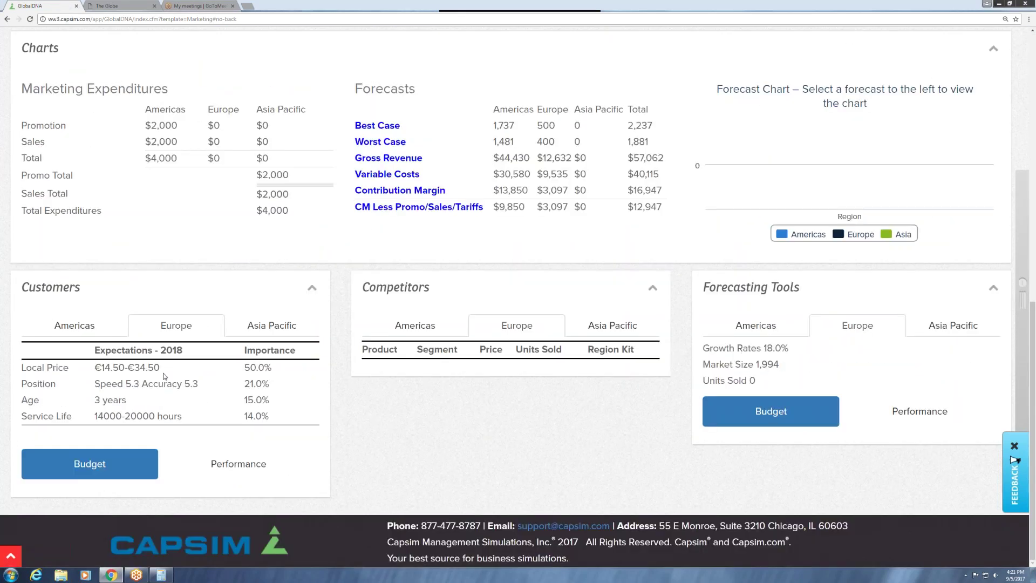
pyautogui.doubleClick(143, 368)
# Set Able's price in Europe to $36 and recalculate
pyautogui.scroll(8, 735, 130)
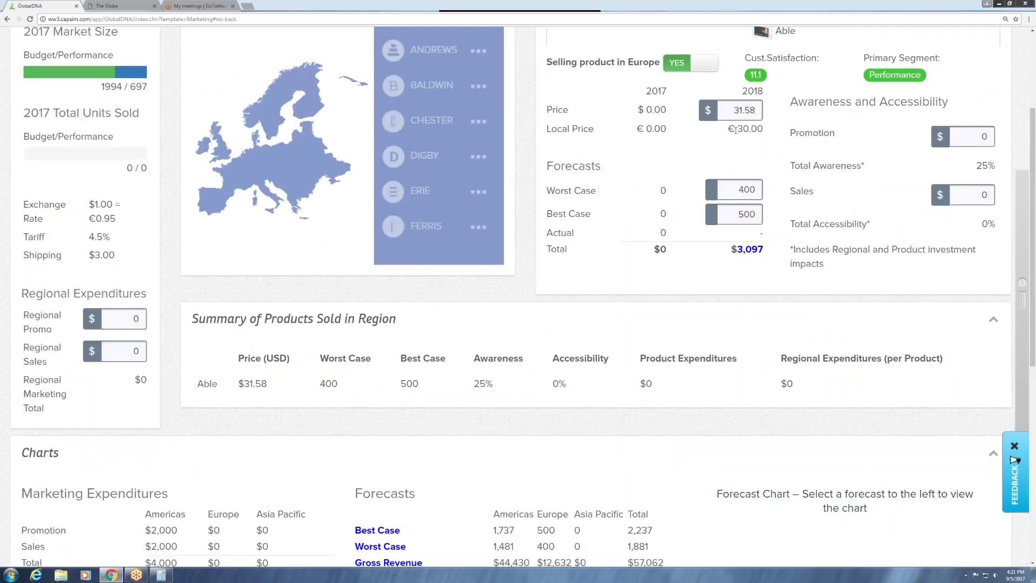
pyautogui.moveTo(735, 130); pyautogui.dragTo(765, 250)
pyautogui.scroll(2, 641, 179)
pyautogui.doubleClick(747, 231)
pyautogui.write('26')
pyautogui.press('BackSpace')
pyautogui.press('BackSpace')
pyautogui.write('36')
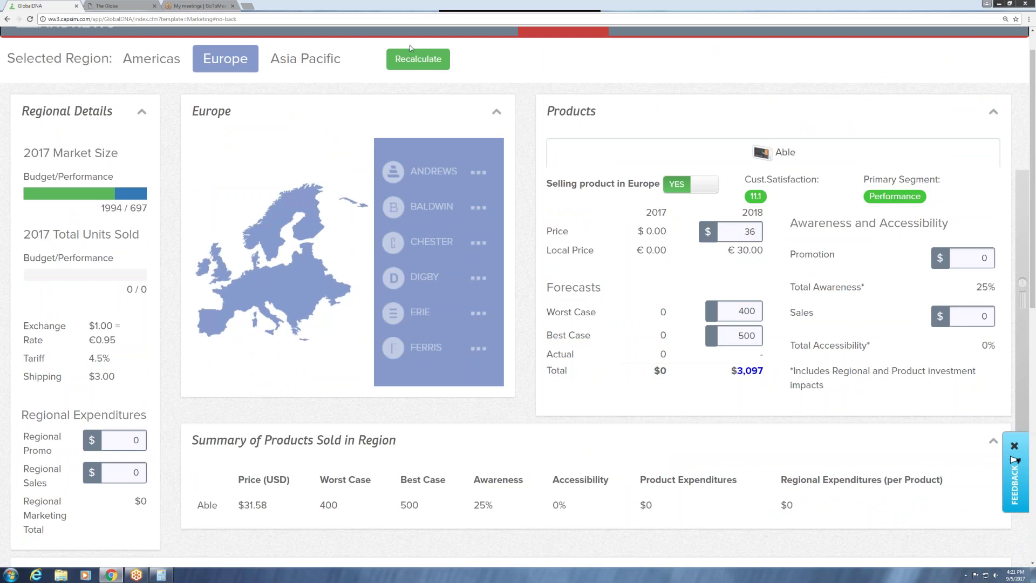
pyautogui.click(413, 61)
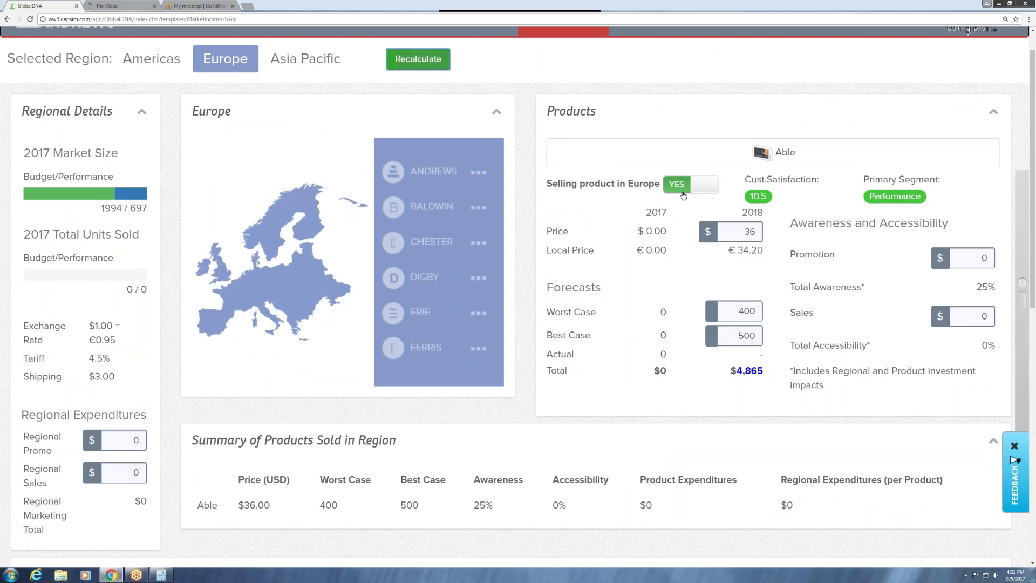
# Review Able's local price in Europe, and examine its contribution margin and cost per unit in the region's Production decisions
pyautogui.moveTo(766, 373); pyautogui.dragTo(748, 247)
pyautogui.tripleClick(755, 246)
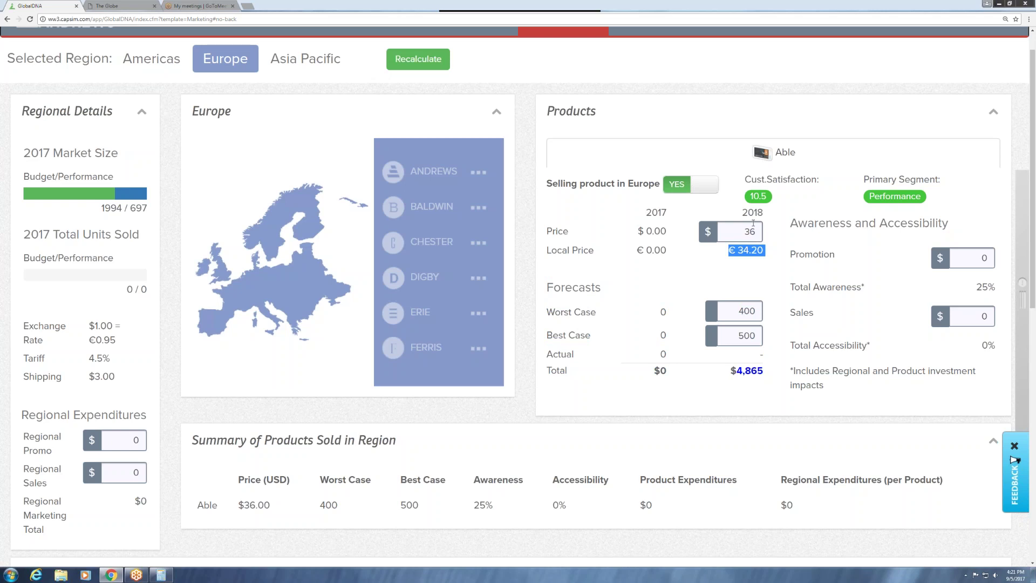
pyautogui.scroll(1, 753, 223)
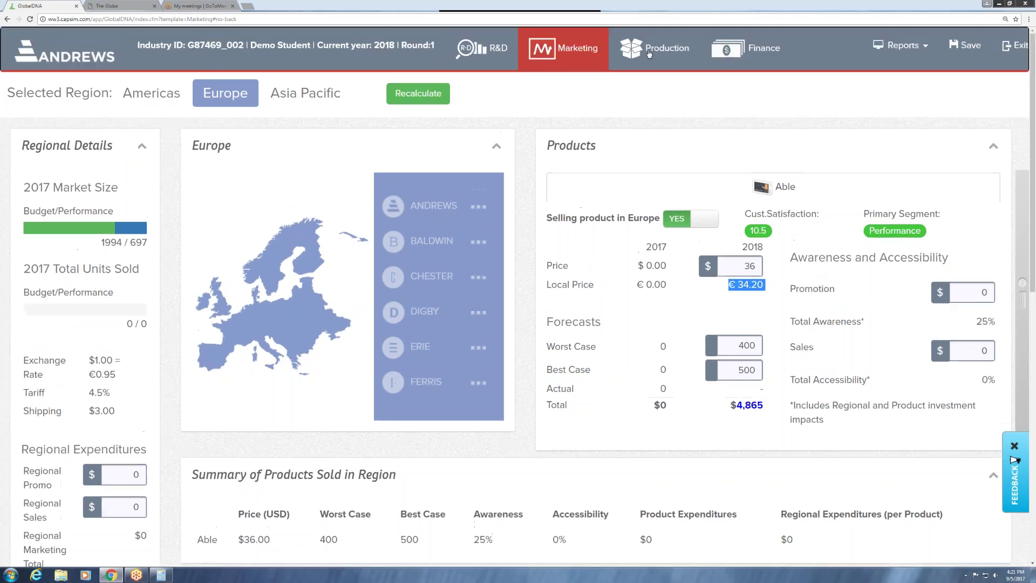
pyautogui.click(670, 47)
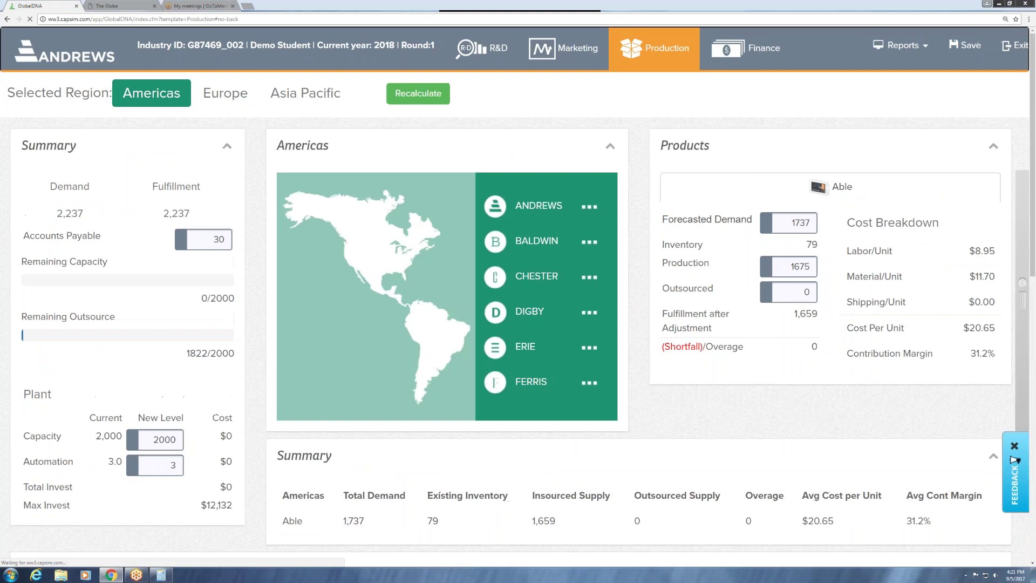
pyautogui.click(225, 95)
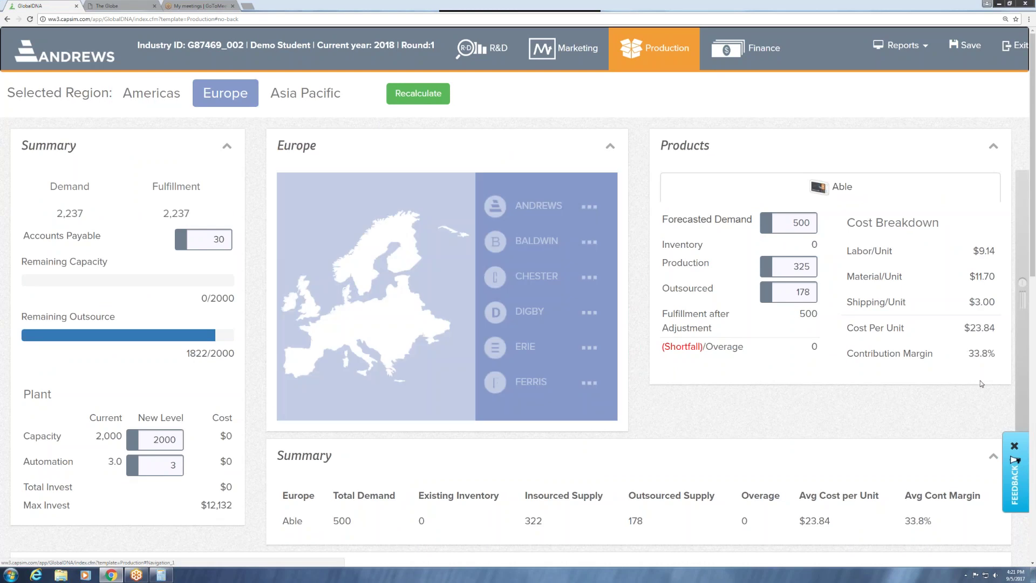
pyautogui.moveTo(964, 351); pyautogui.dragTo(998, 354)
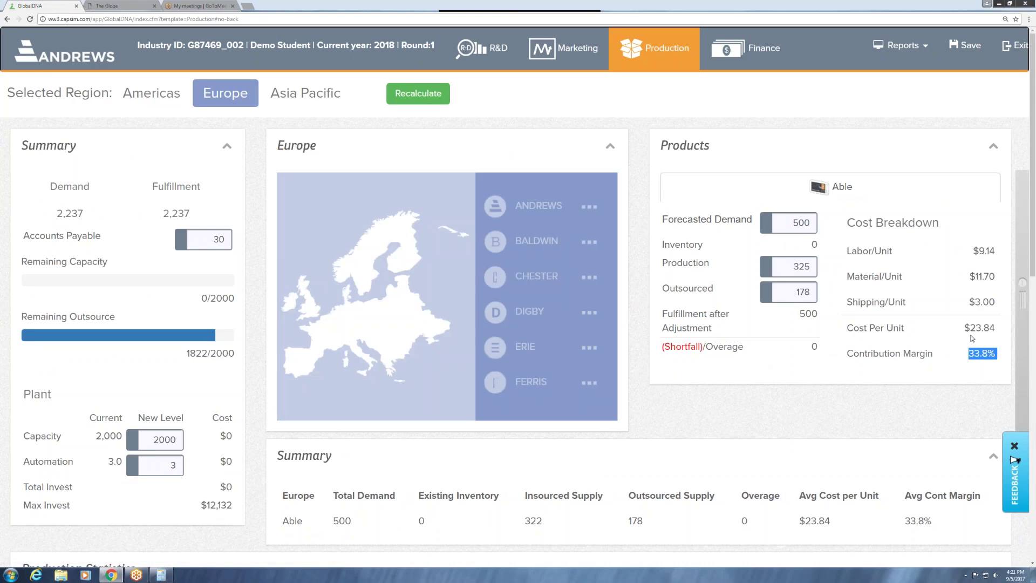
pyautogui.scroll(-1, 739, 414)
pyautogui.scroll(-2, 739, 414)
pyautogui.scroll(3, 739, 414)
# In the Marketing decisions for Europe, set Able's worst case forecast to 325 and best case to 425, and recalculate
pyautogui.click(583, 47)
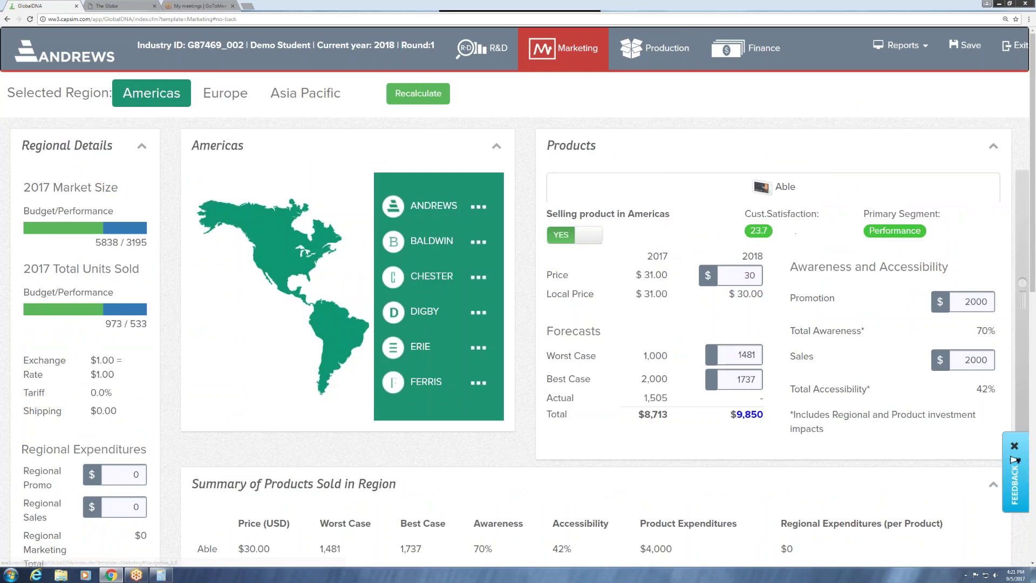
pyautogui.click(225, 93)
pyautogui.doubleClick(749, 265)
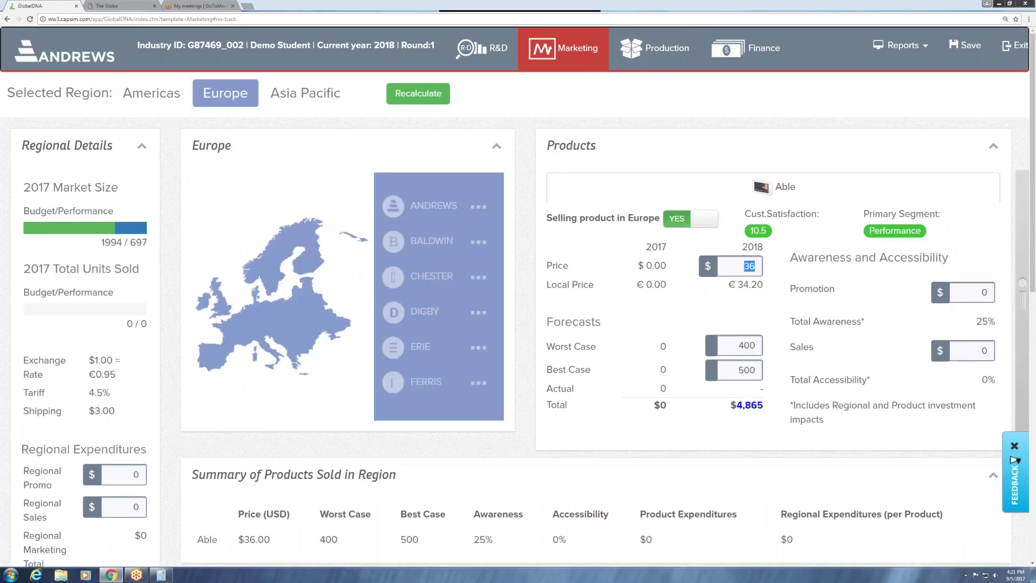
pyautogui.doubleClick(746, 346)
pyautogui.doubleClick(739, 274)
pyautogui.tripleClick(736, 285)
pyautogui.doubleClick(733, 347)
pyautogui.write('325')
pyautogui.press('Tab')
pyautogui.write('425')
pyautogui.click(445, 96)
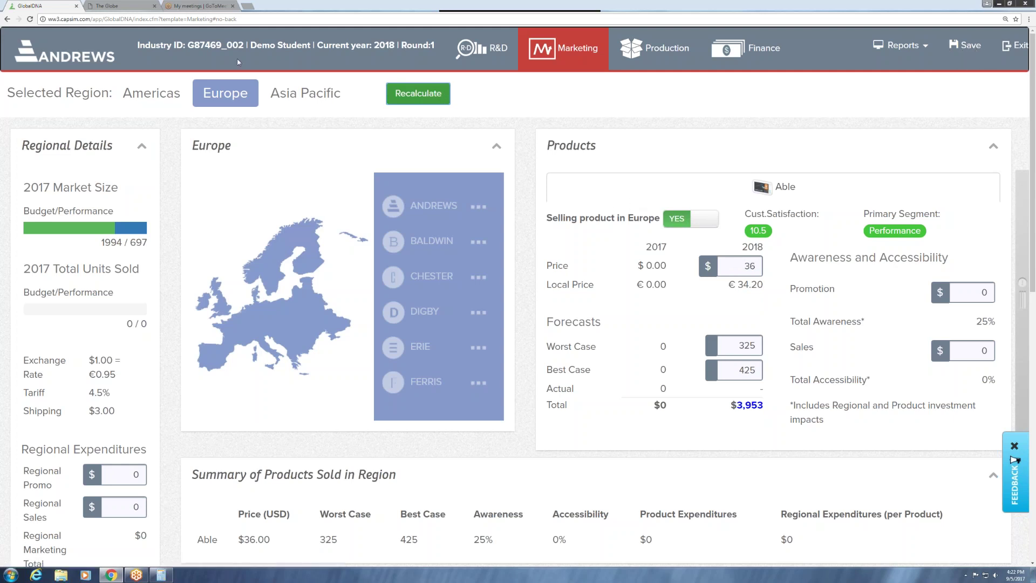
pyautogui.click(525, 67)
pyautogui.moveTo(738, 370); pyautogui.dragTo(760, 367)
# In the Production decisions for Europe, set Able's outsourced quantity to 103 to remove the overage, and recalculate
pyautogui.click(663, 48)
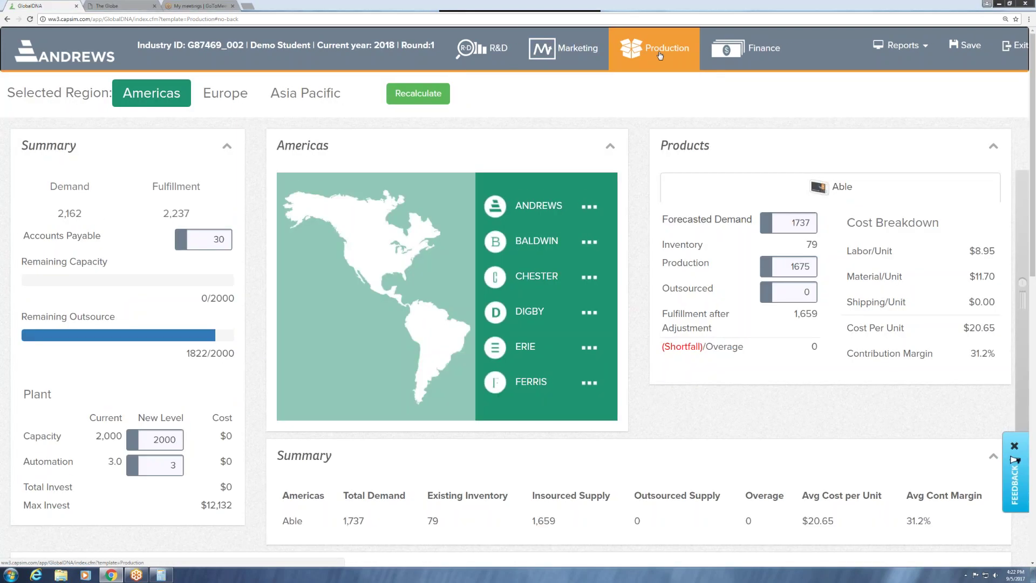
pyautogui.click(227, 97)
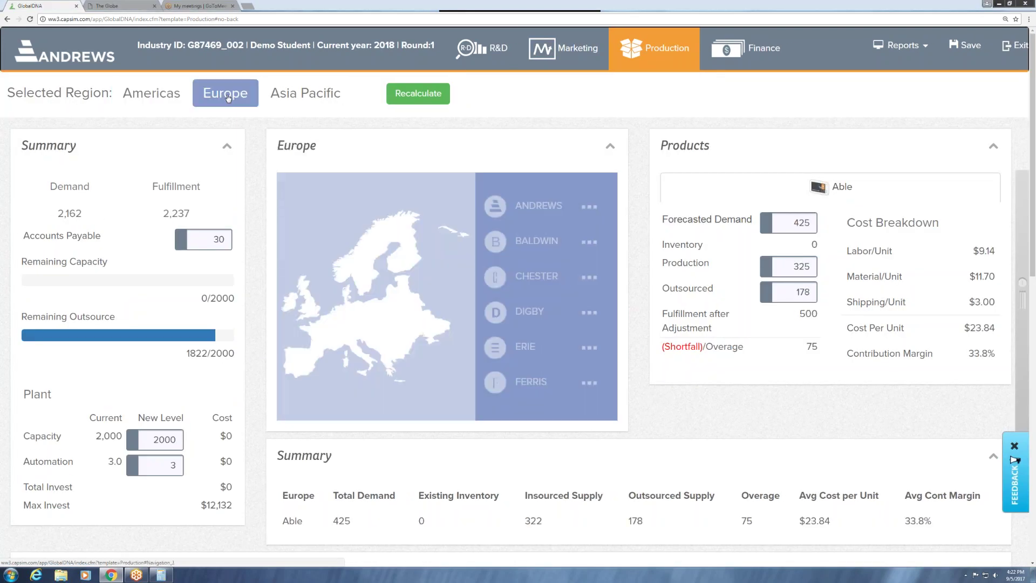
pyautogui.doubleClick(812, 347)
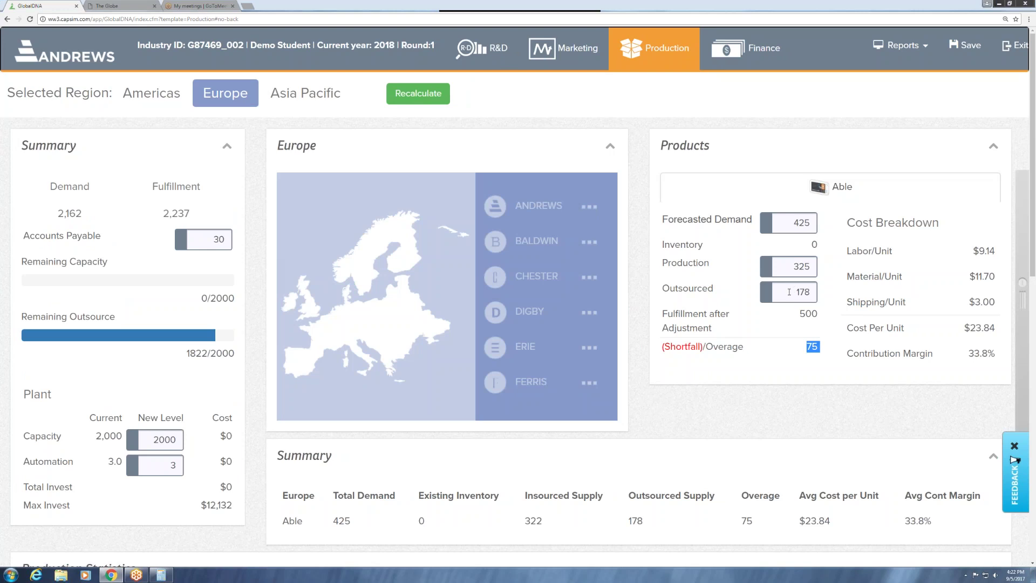
pyautogui.doubleClick(724, 347)
pyautogui.click(796, 291)
pyautogui.hotkey('shift', 'End')
pyautogui.write('03')
pyautogui.press('Return')
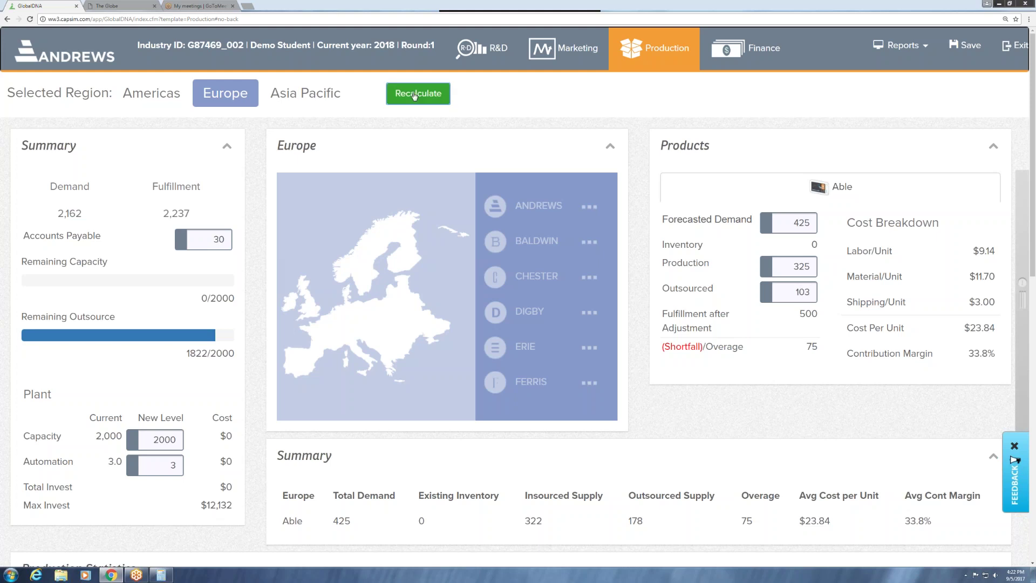
pyautogui.doubleClick(814, 346)
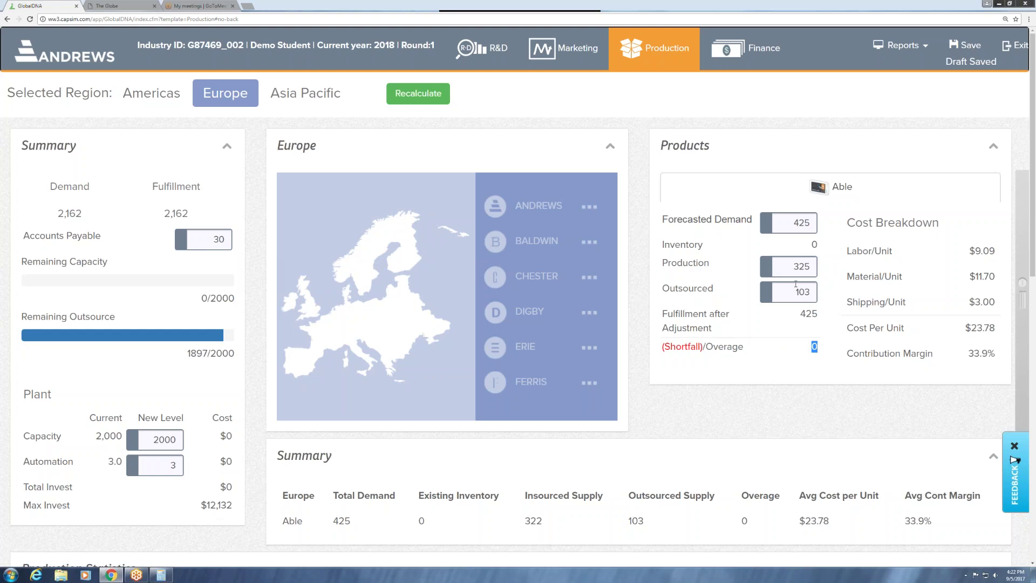
# Open the Finance decisions and look through the stock and debt options
pyautogui.click(766, 49)
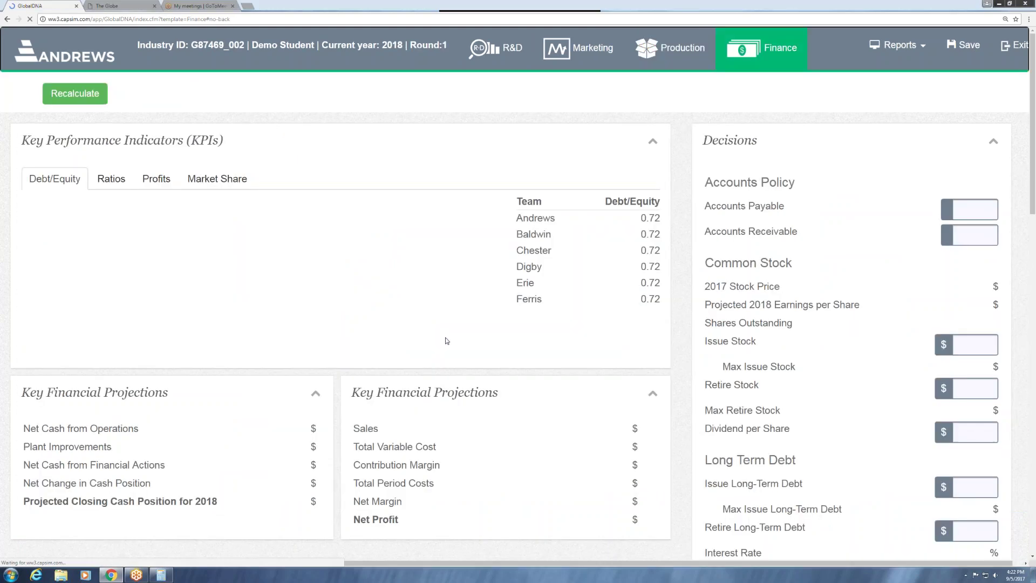
pyautogui.scroll(-6, 446, 325)
pyautogui.moveTo(964, 393); pyautogui.dragTo(1004, 395)
pyautogui.scroll(6, 872, 77)
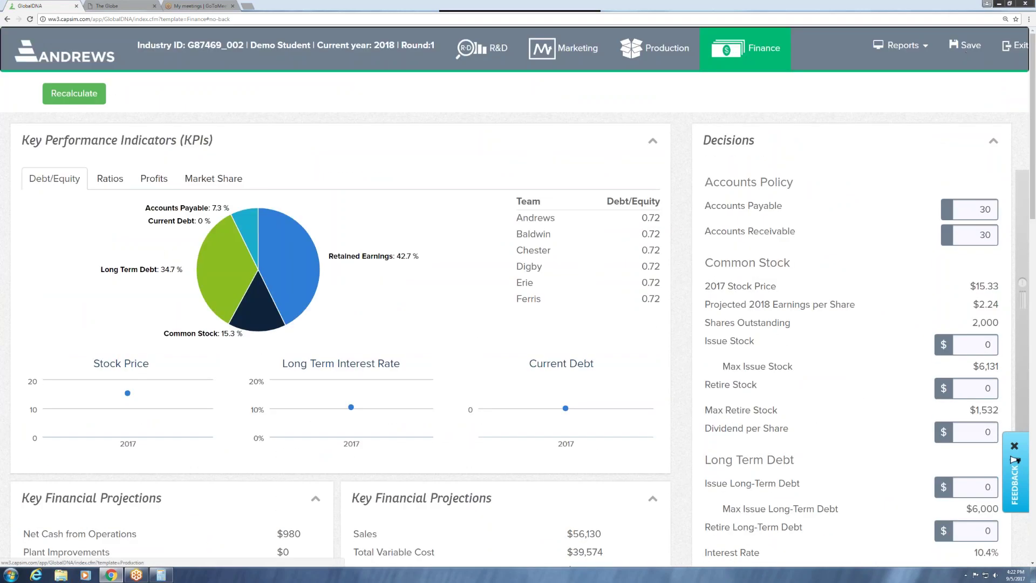
# Return to the Production decisions and examine the plant's capacity and automation levels
pyautogui.click(655, 53)
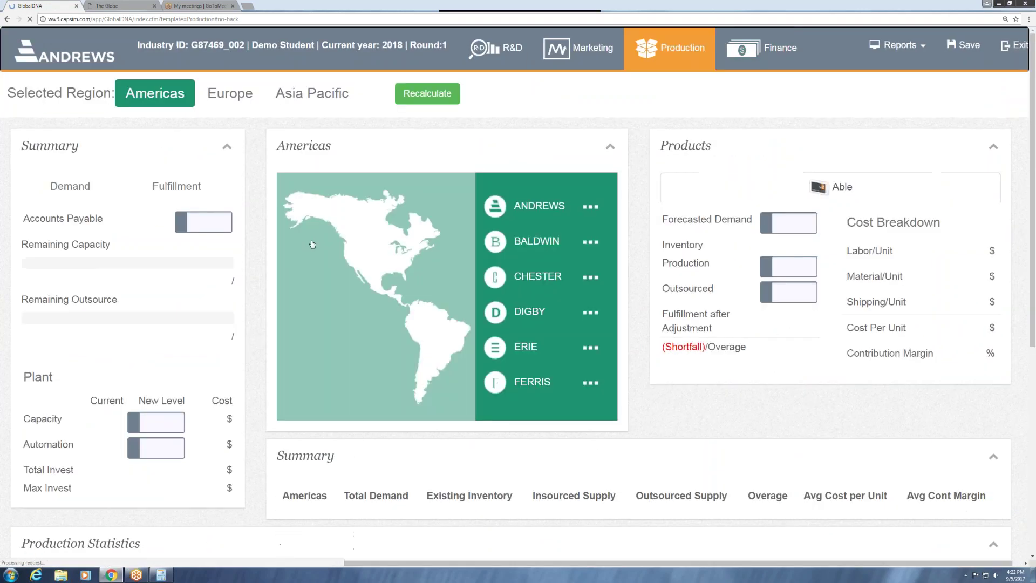
pyautogui.click(143, 442)
pyautogui.click(179, 468)
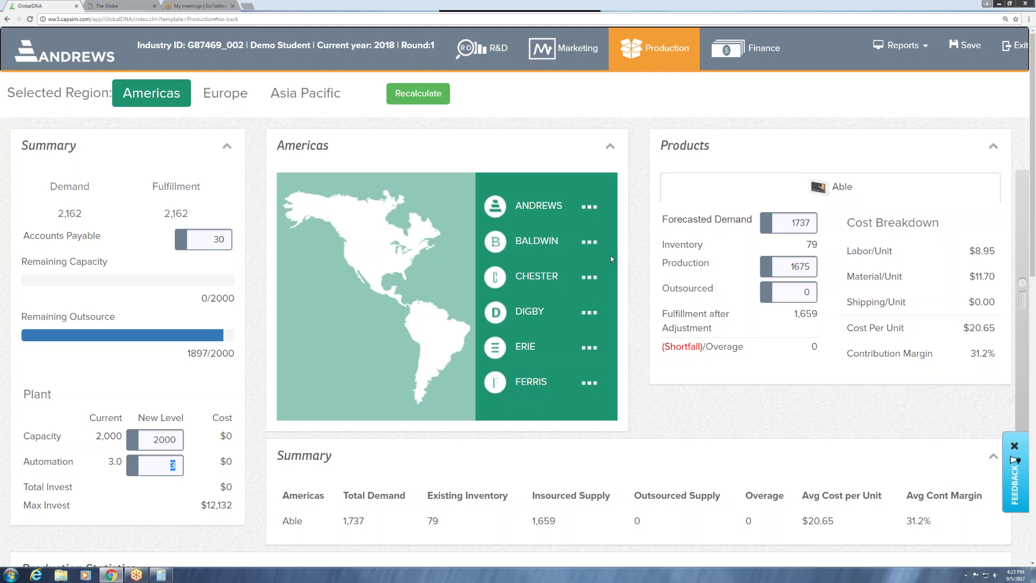
# Compare the Budget and Performance segments' growth rates and market sizes for the Americas in the forecasting tools
pyautogui.scroll(-10, 739, 324)
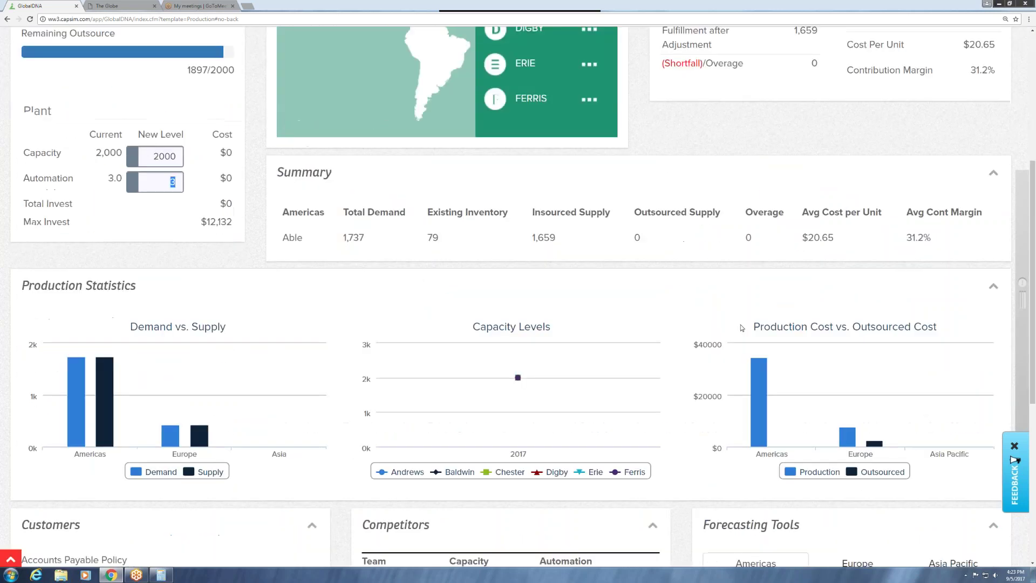
pyautogui.scroll(-2, 738, 328)
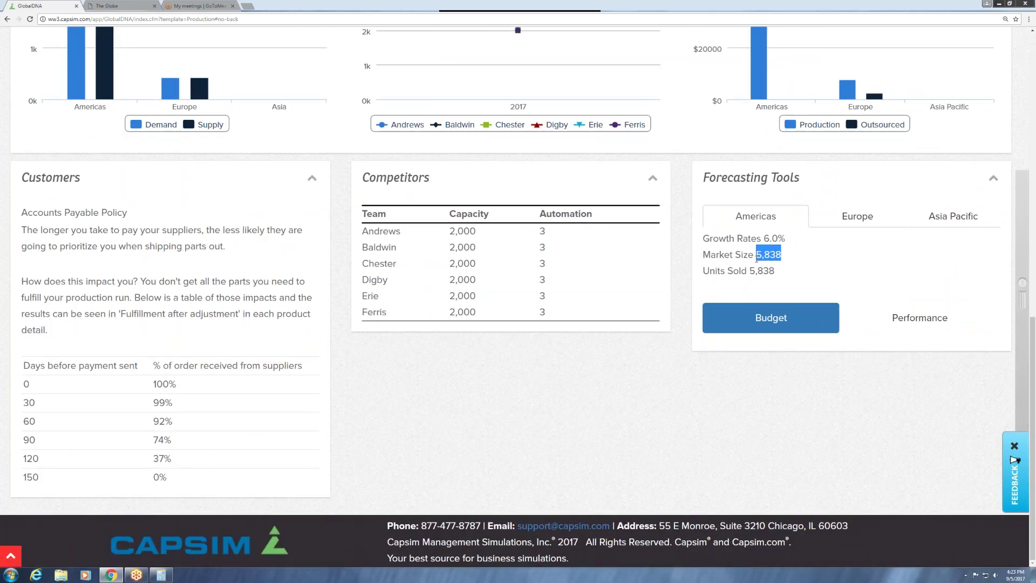
pyautogui.doubleClick(775, 238)
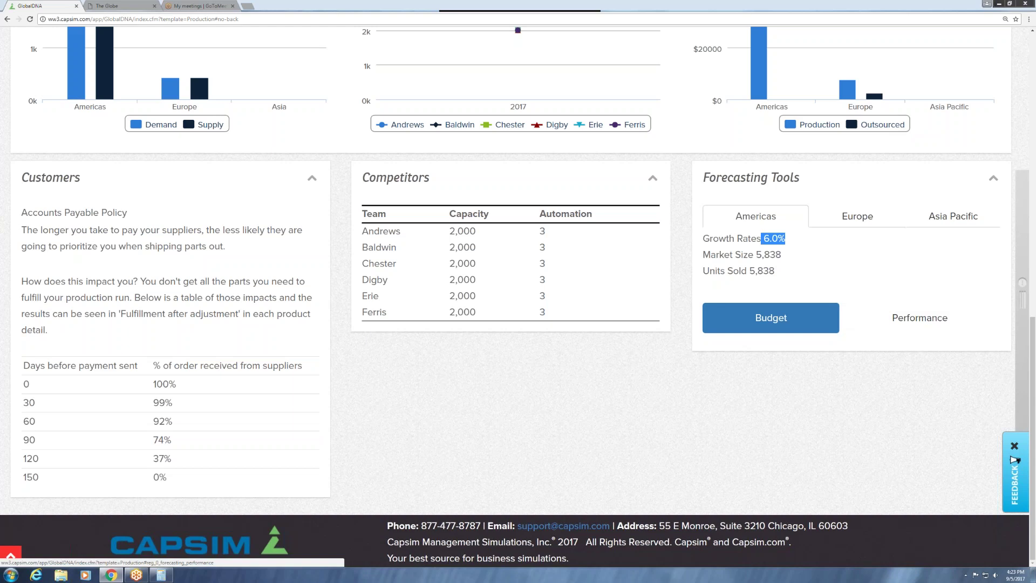
pyautogui.click(900, 322)
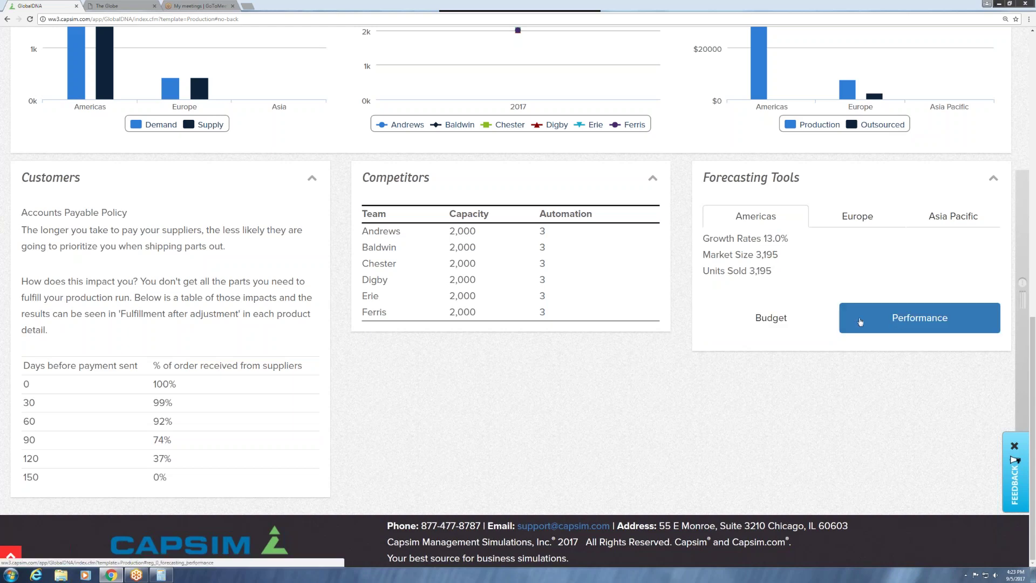
pyautogui.click(788, 320)
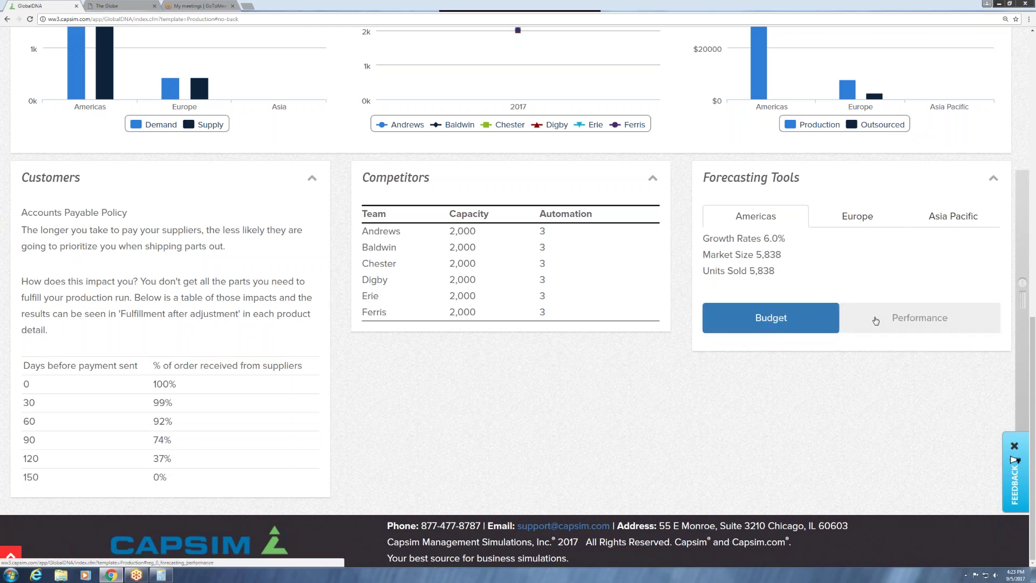
pyautogui.click(877, 322)
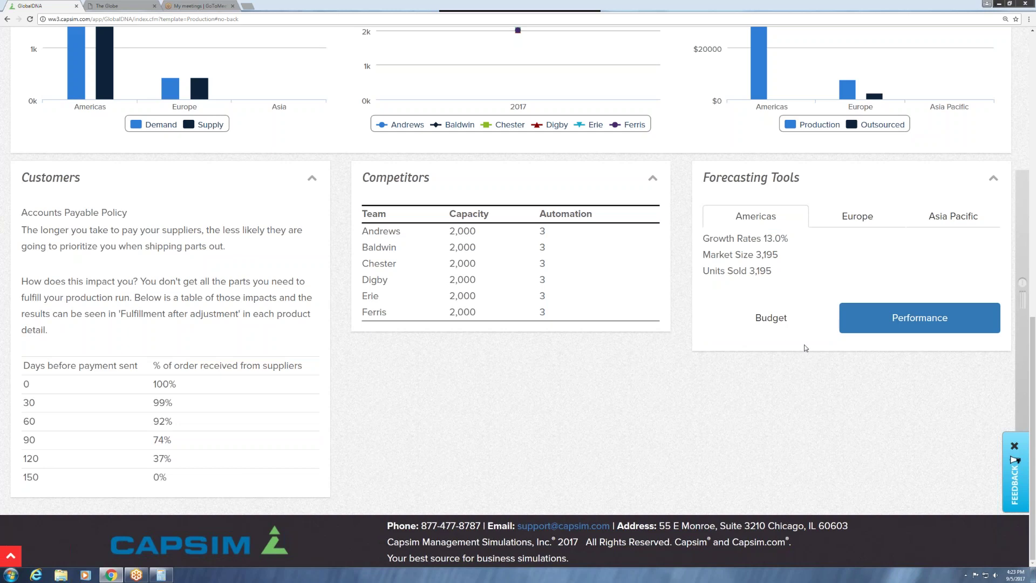
pyautogui.scroll(2, 775, 344)
pyautogui.doubleClick(775, 319)
pyautogui.doubleClick(767, 335)
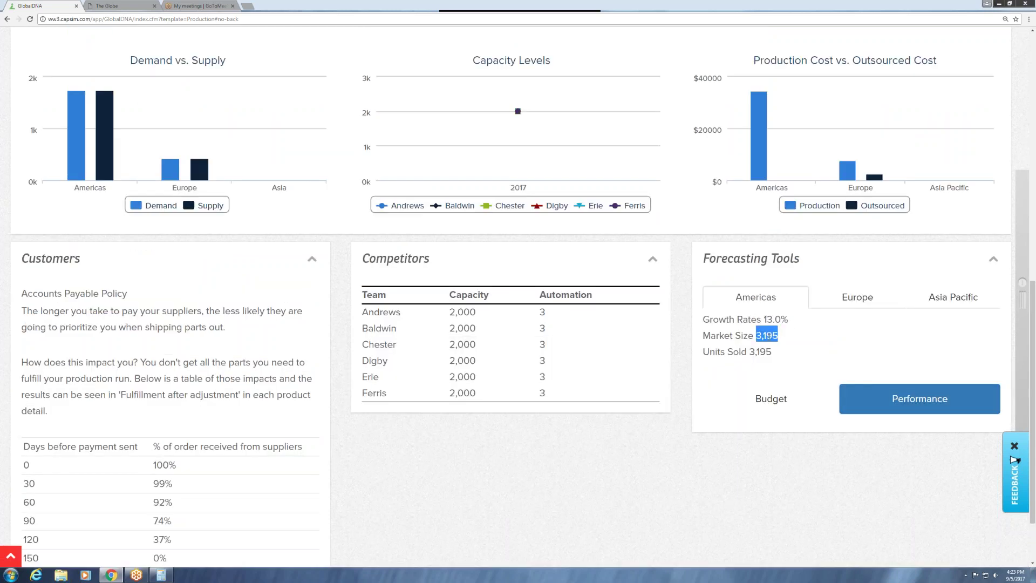
pyautogui.click(751, 331)
# Save the decisions of all departments and agree to overwrite the current data in the Andrews file
pyautogui.scroll(10, 751, 332)
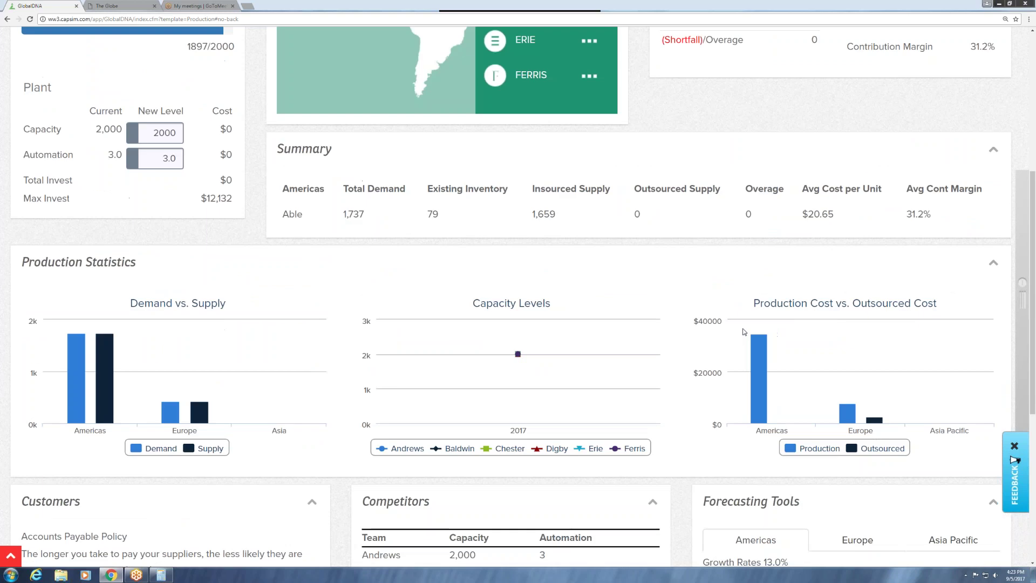
pyautogui.scroll(1, 745, 333)
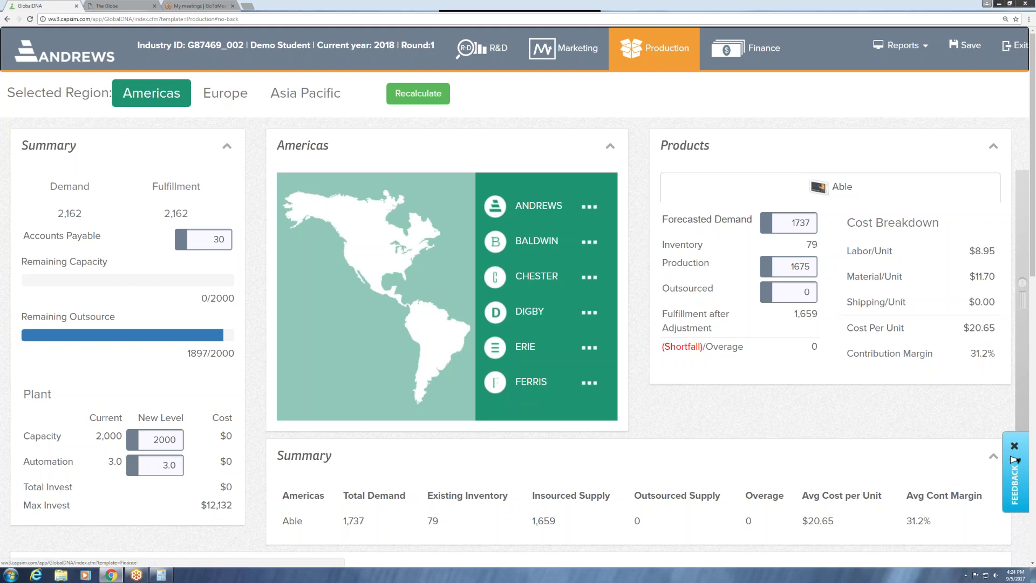
pyautogui.click(971, 47)
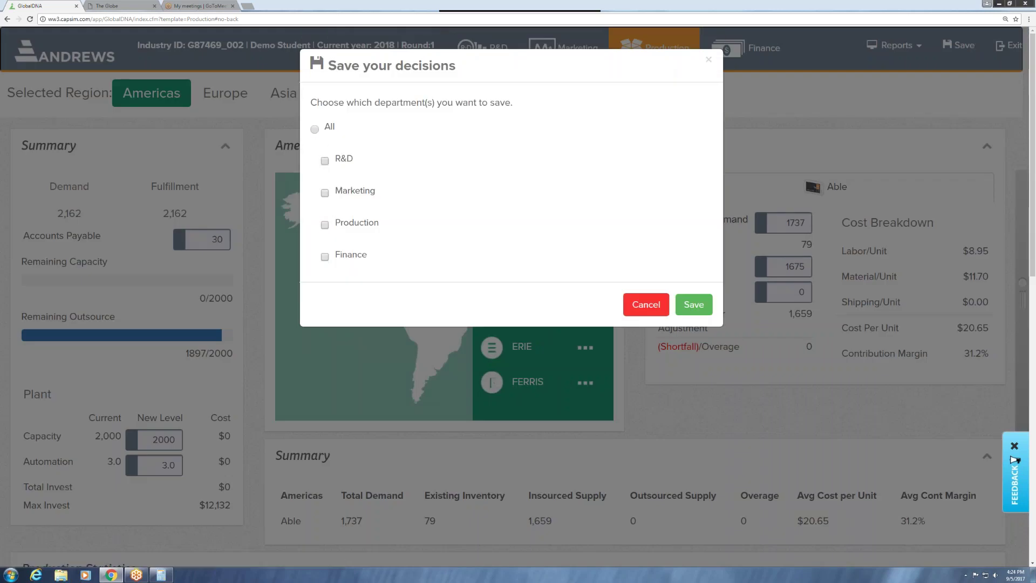
pyautogui.click(314, 129)
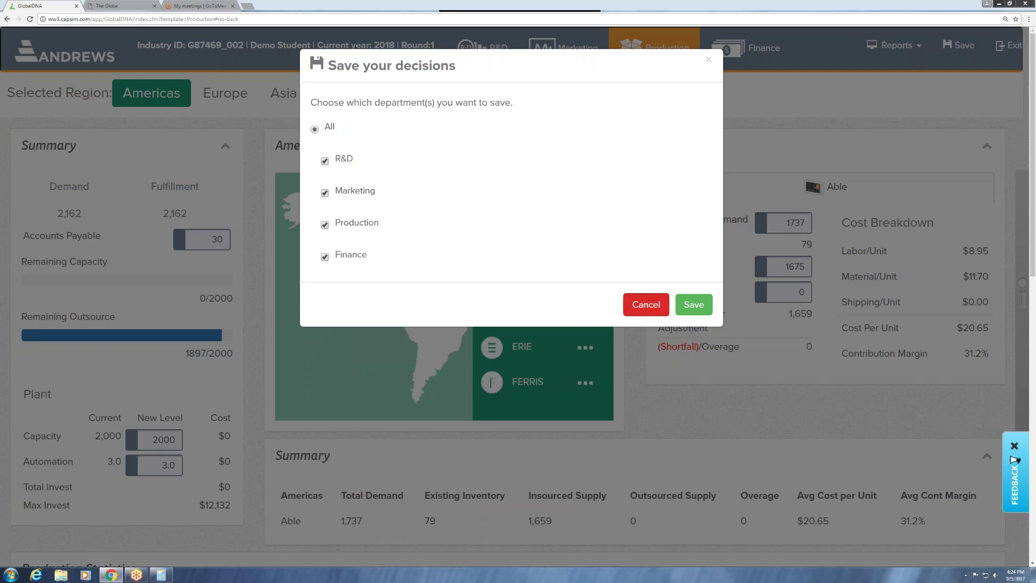
pyautogui.click(693, 304)
pyautogui.click(568, 166)
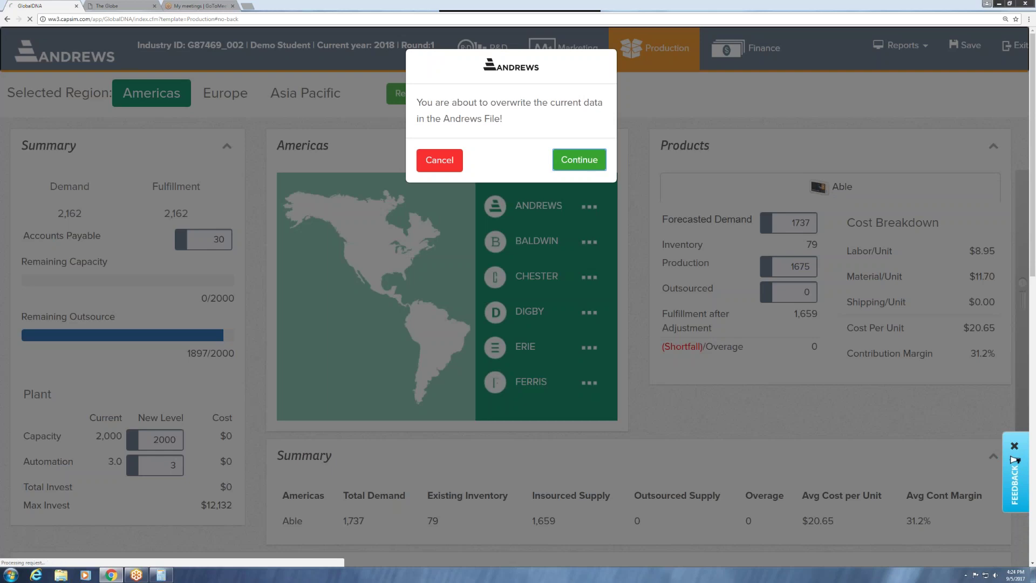